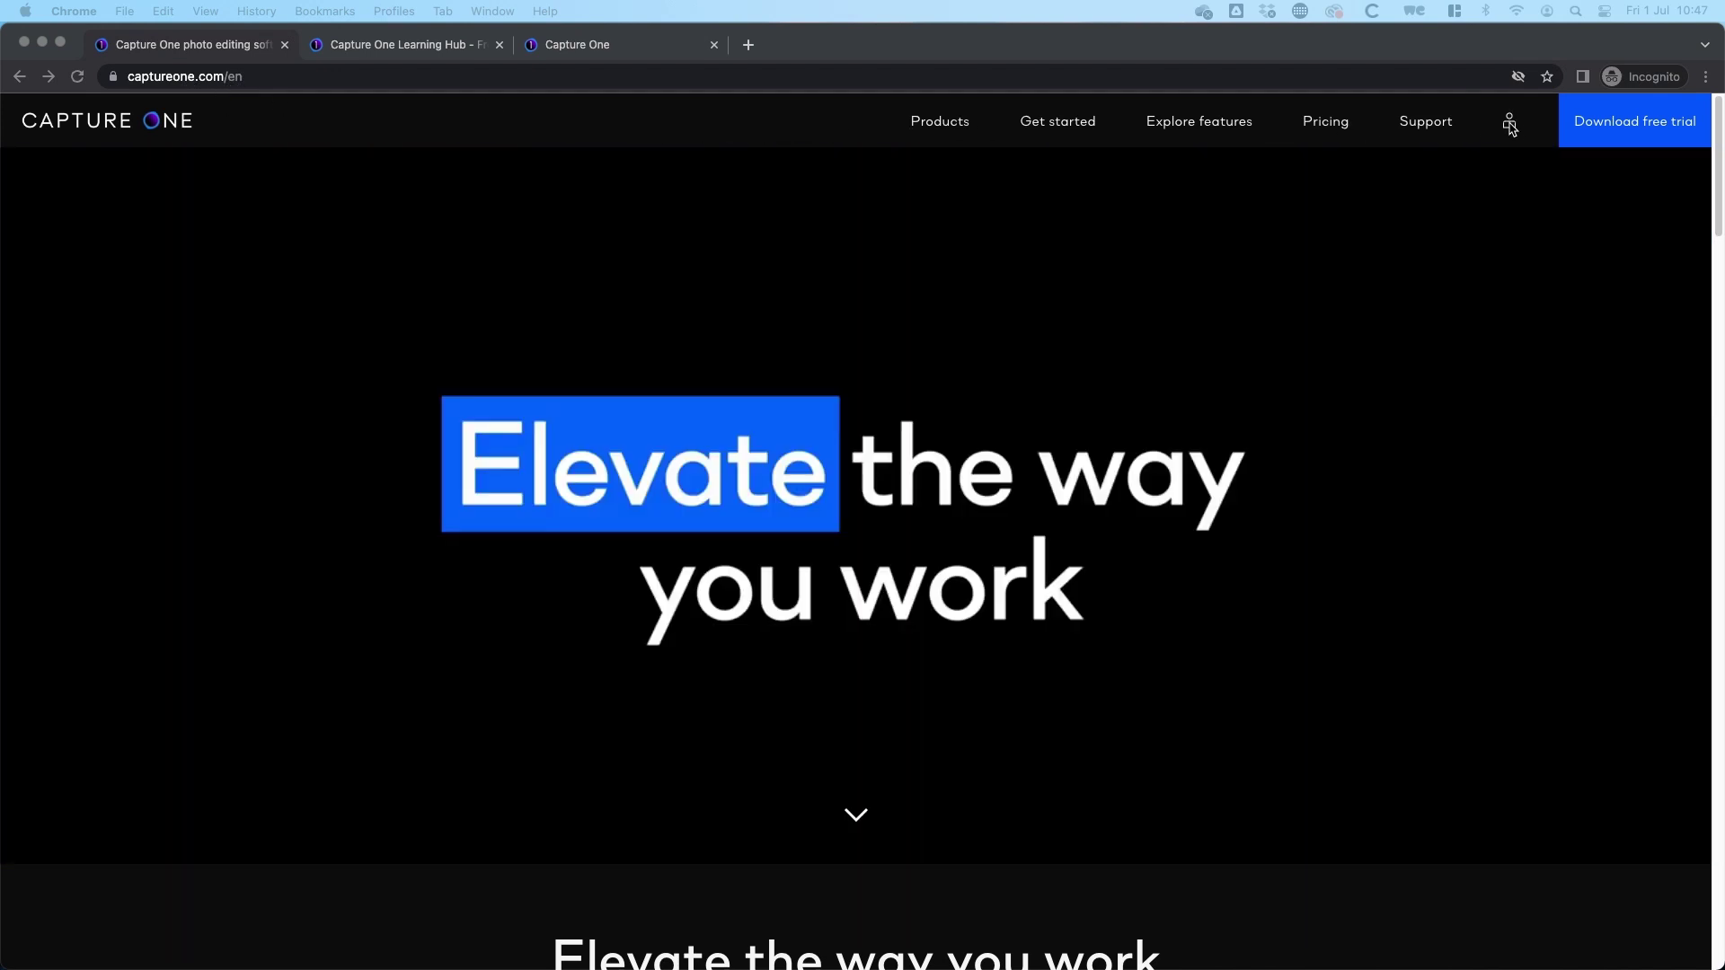
# - Log in to the Capture One account on the website by entering the account email and password
pyautogui.click(1510, 127)
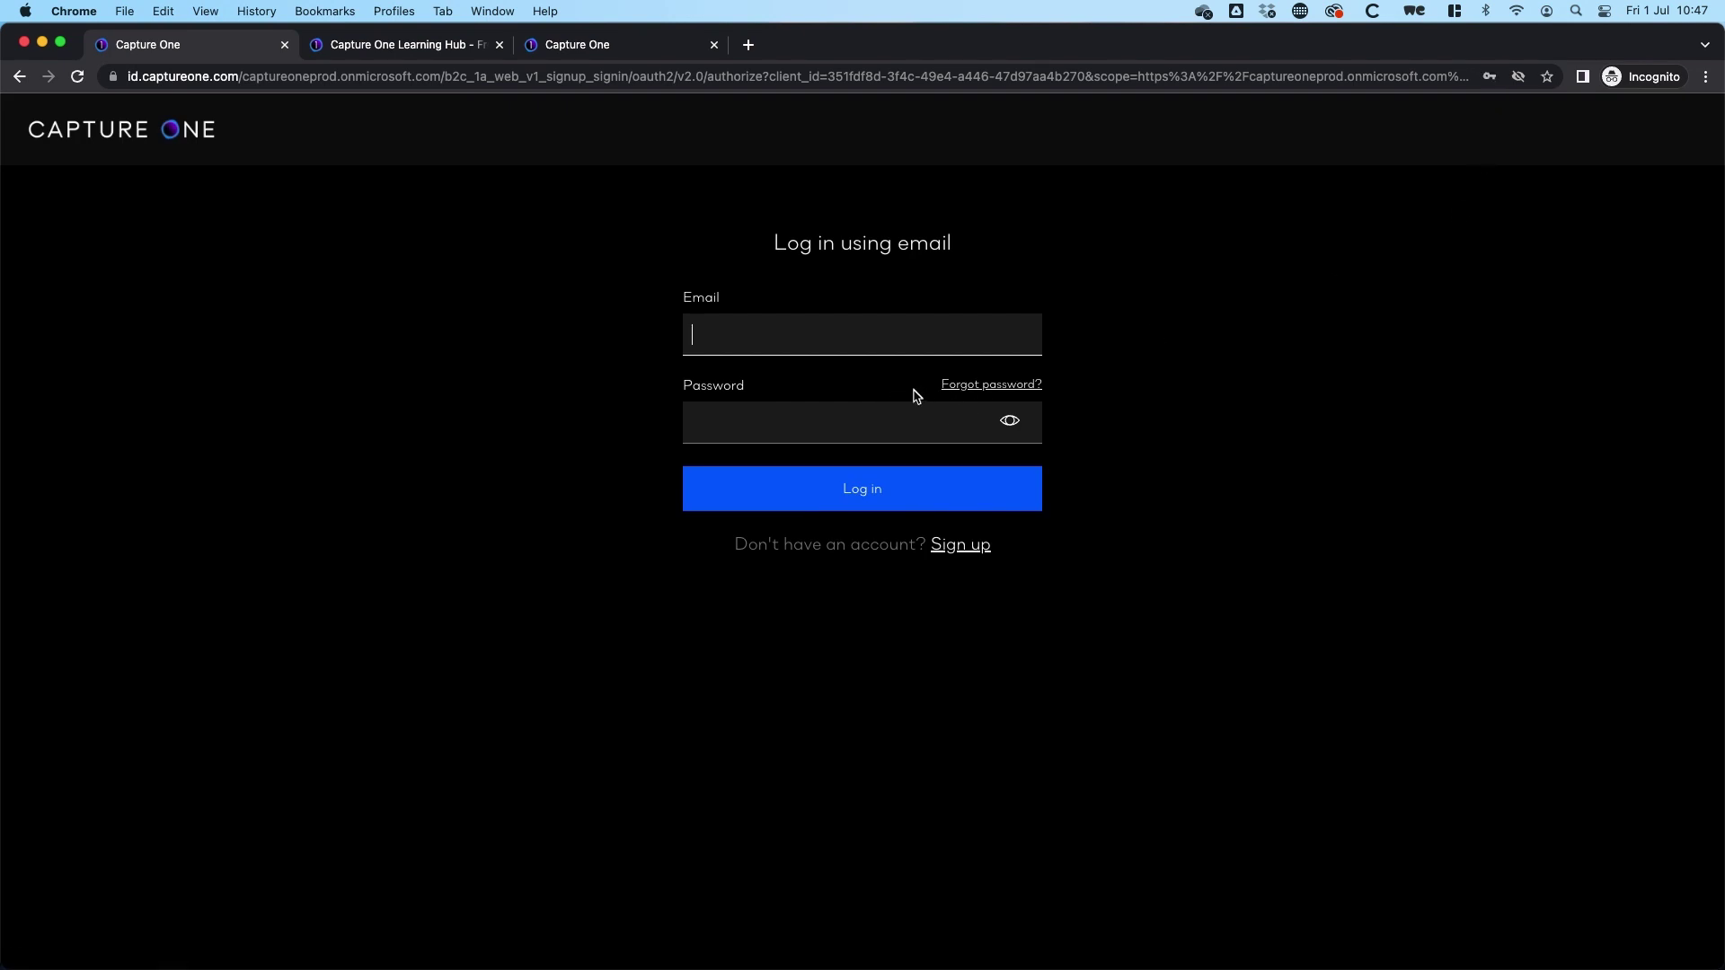
pyautogui.click(879, 338)
pyautogui.click(799, 339)
pyautogui.click(885, 388)
pyautogui.click(878, 491)
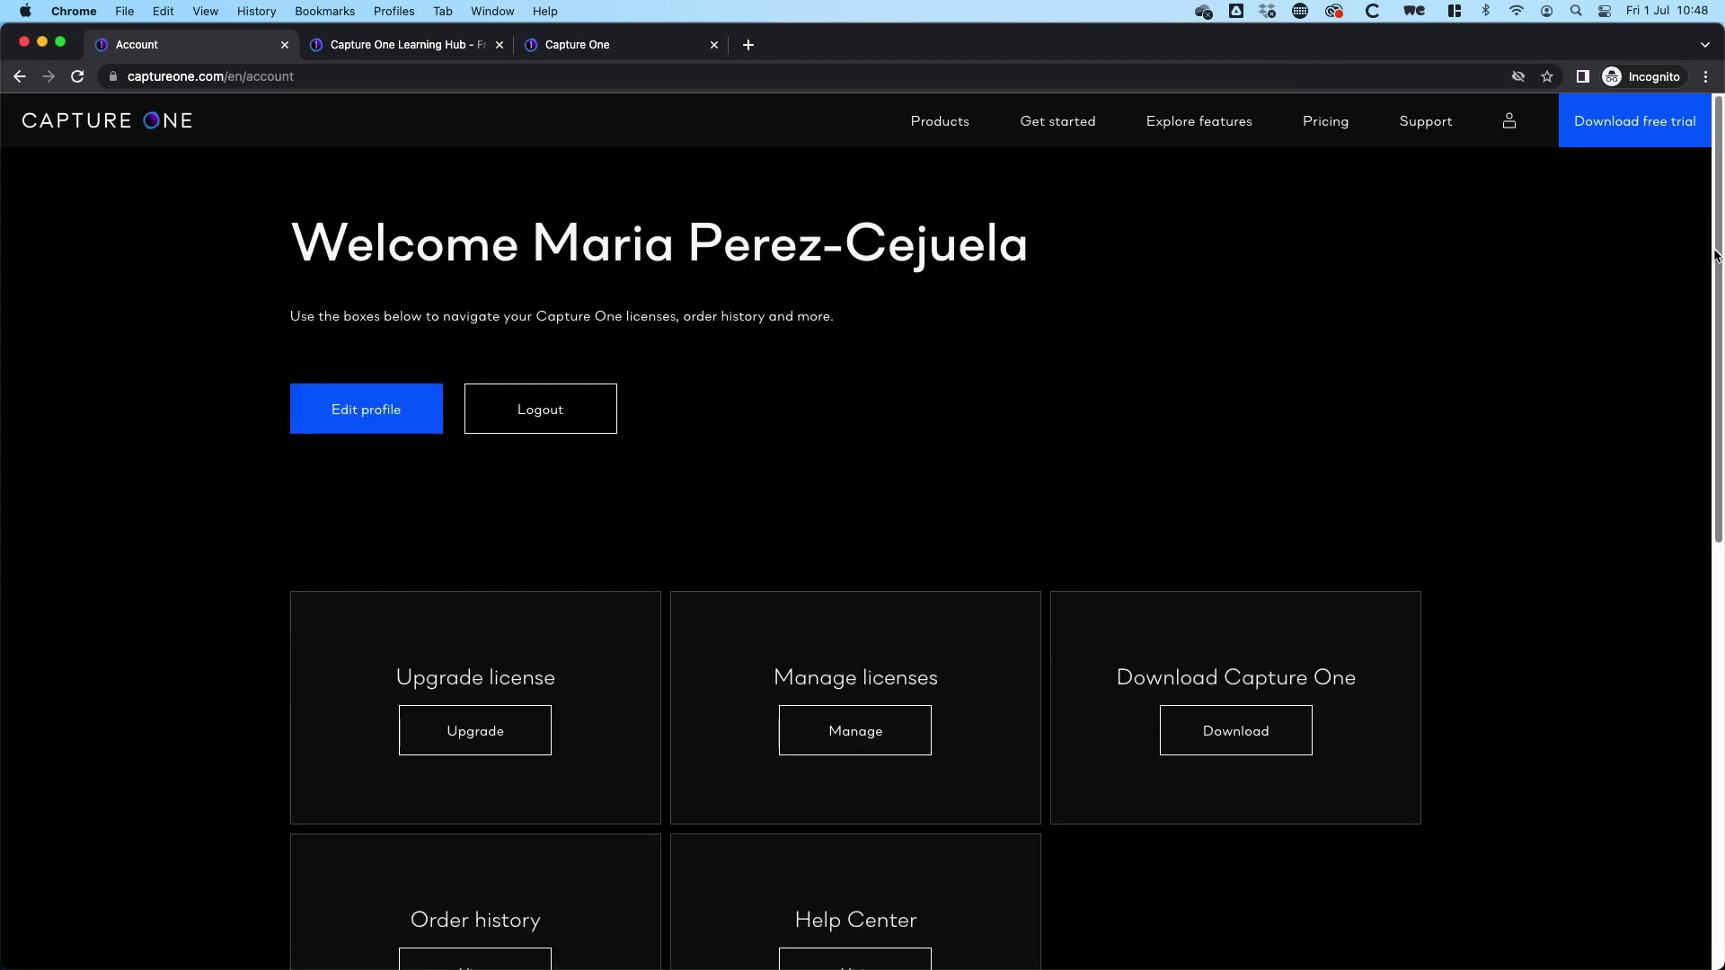
# - Open the account's Capture One download page and switch to the installed Capture One app
pyautogui.scroll(-1, 1711, 270)
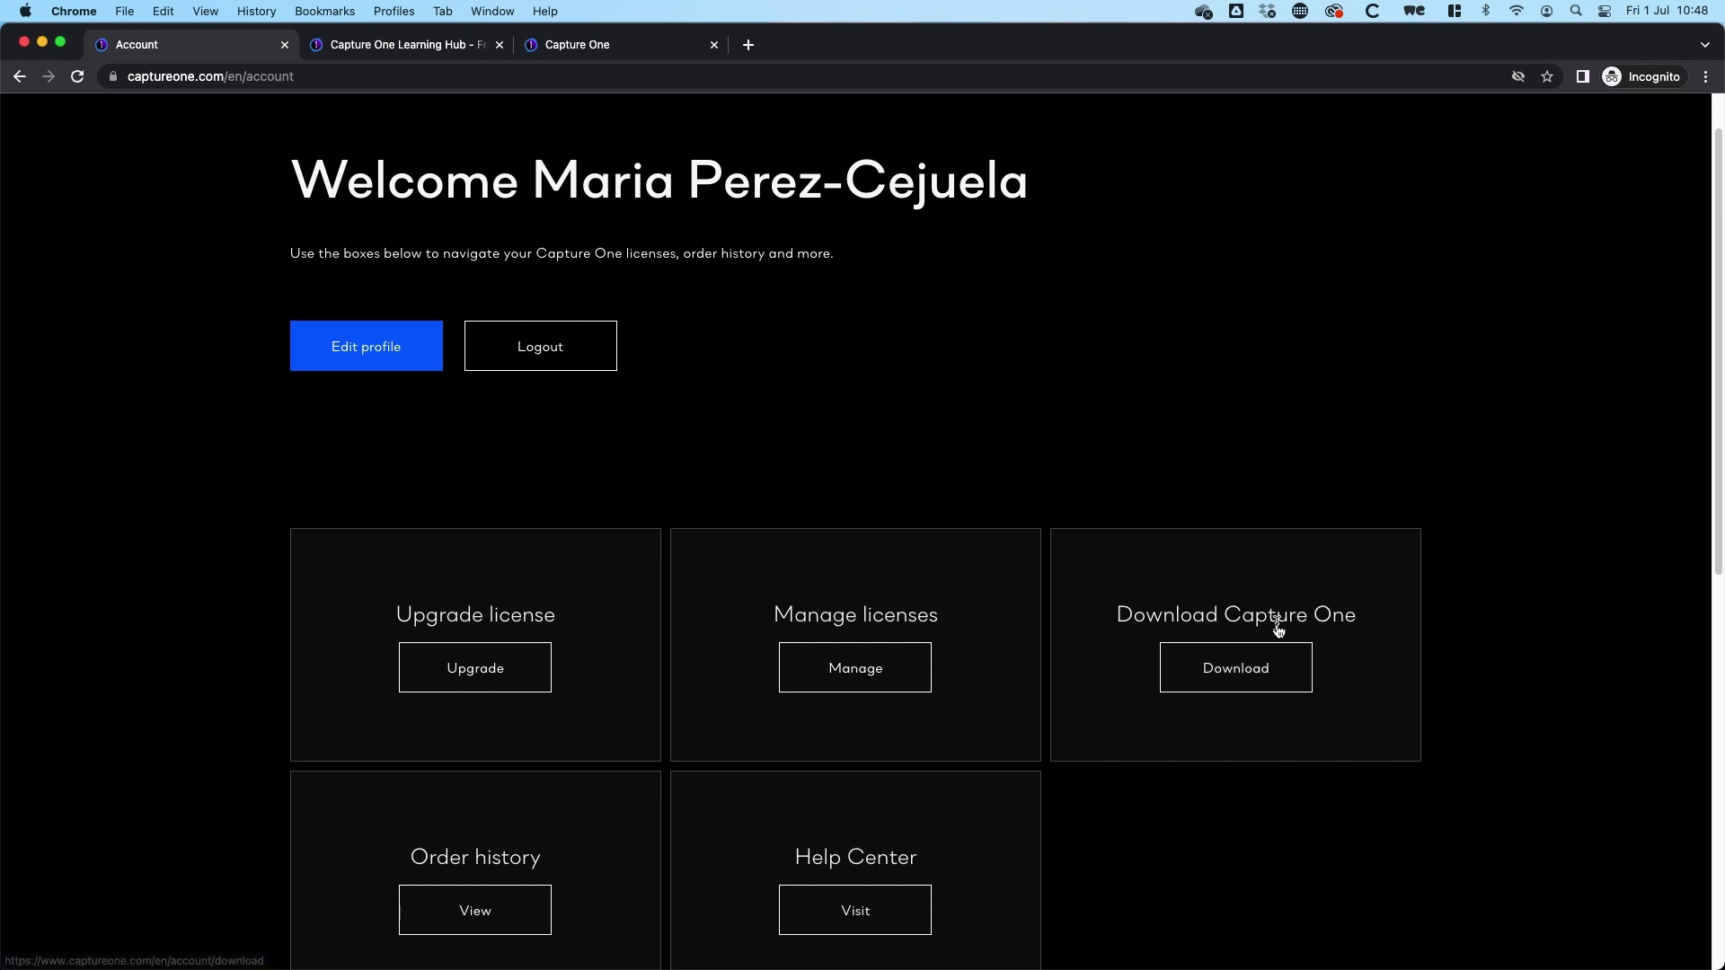
pyautogui.click(1235, 669)
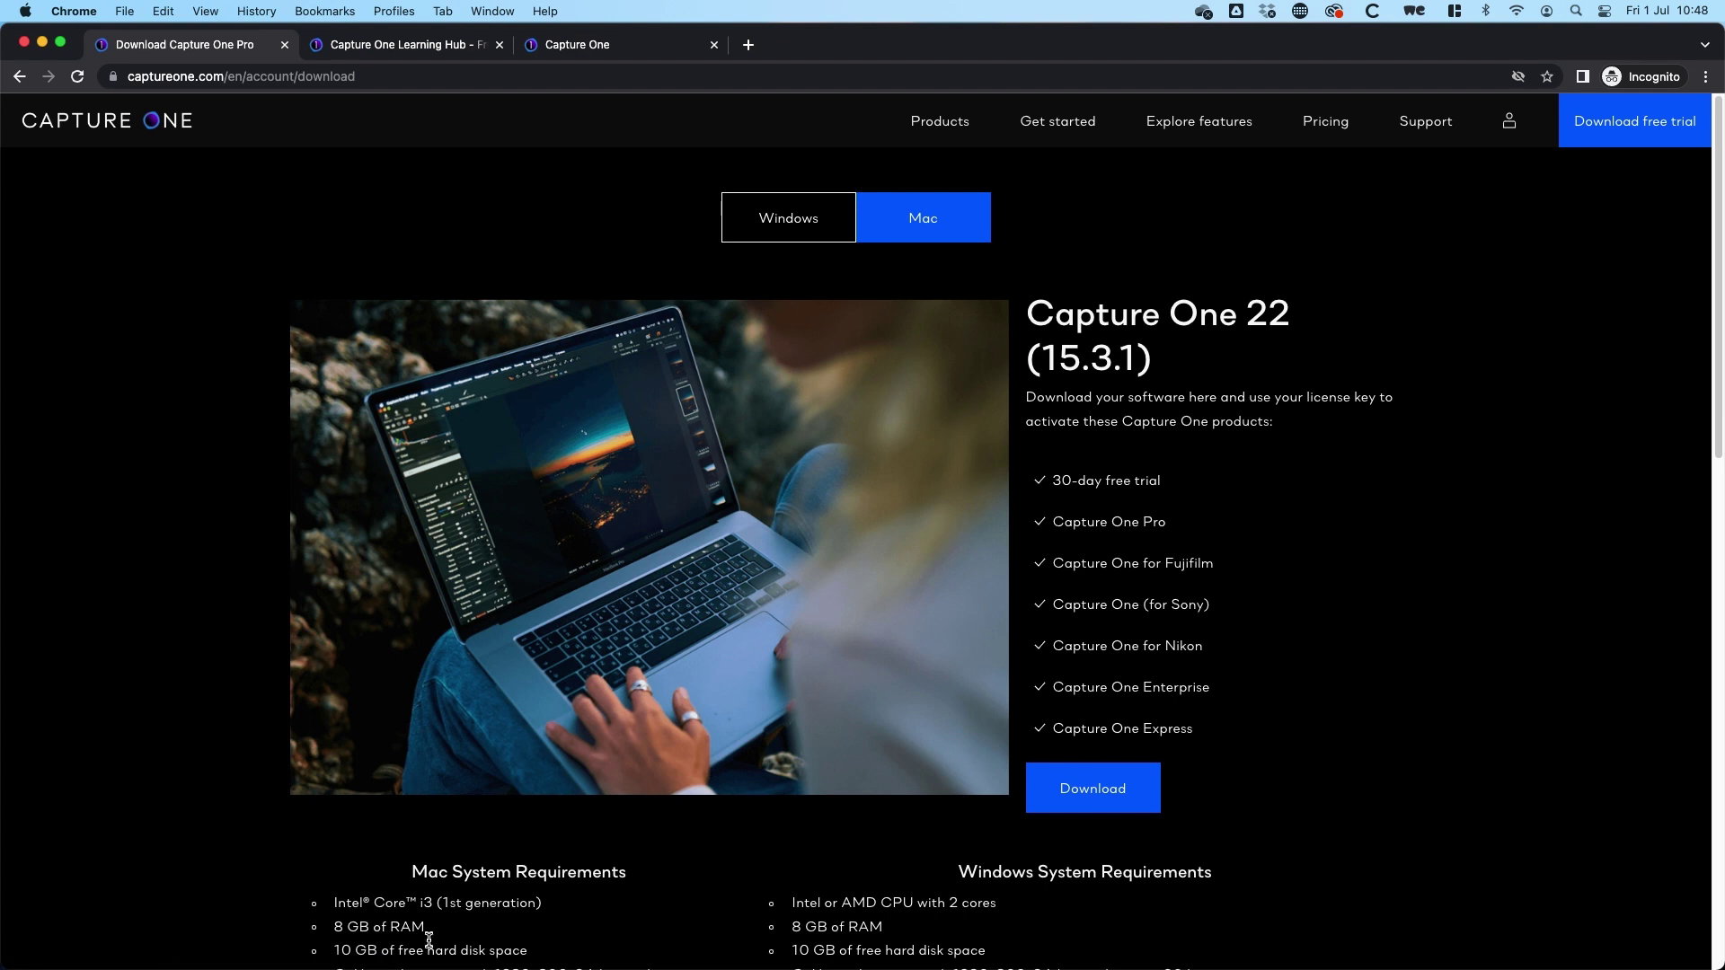
pyautogui.moveTo(415, 965)
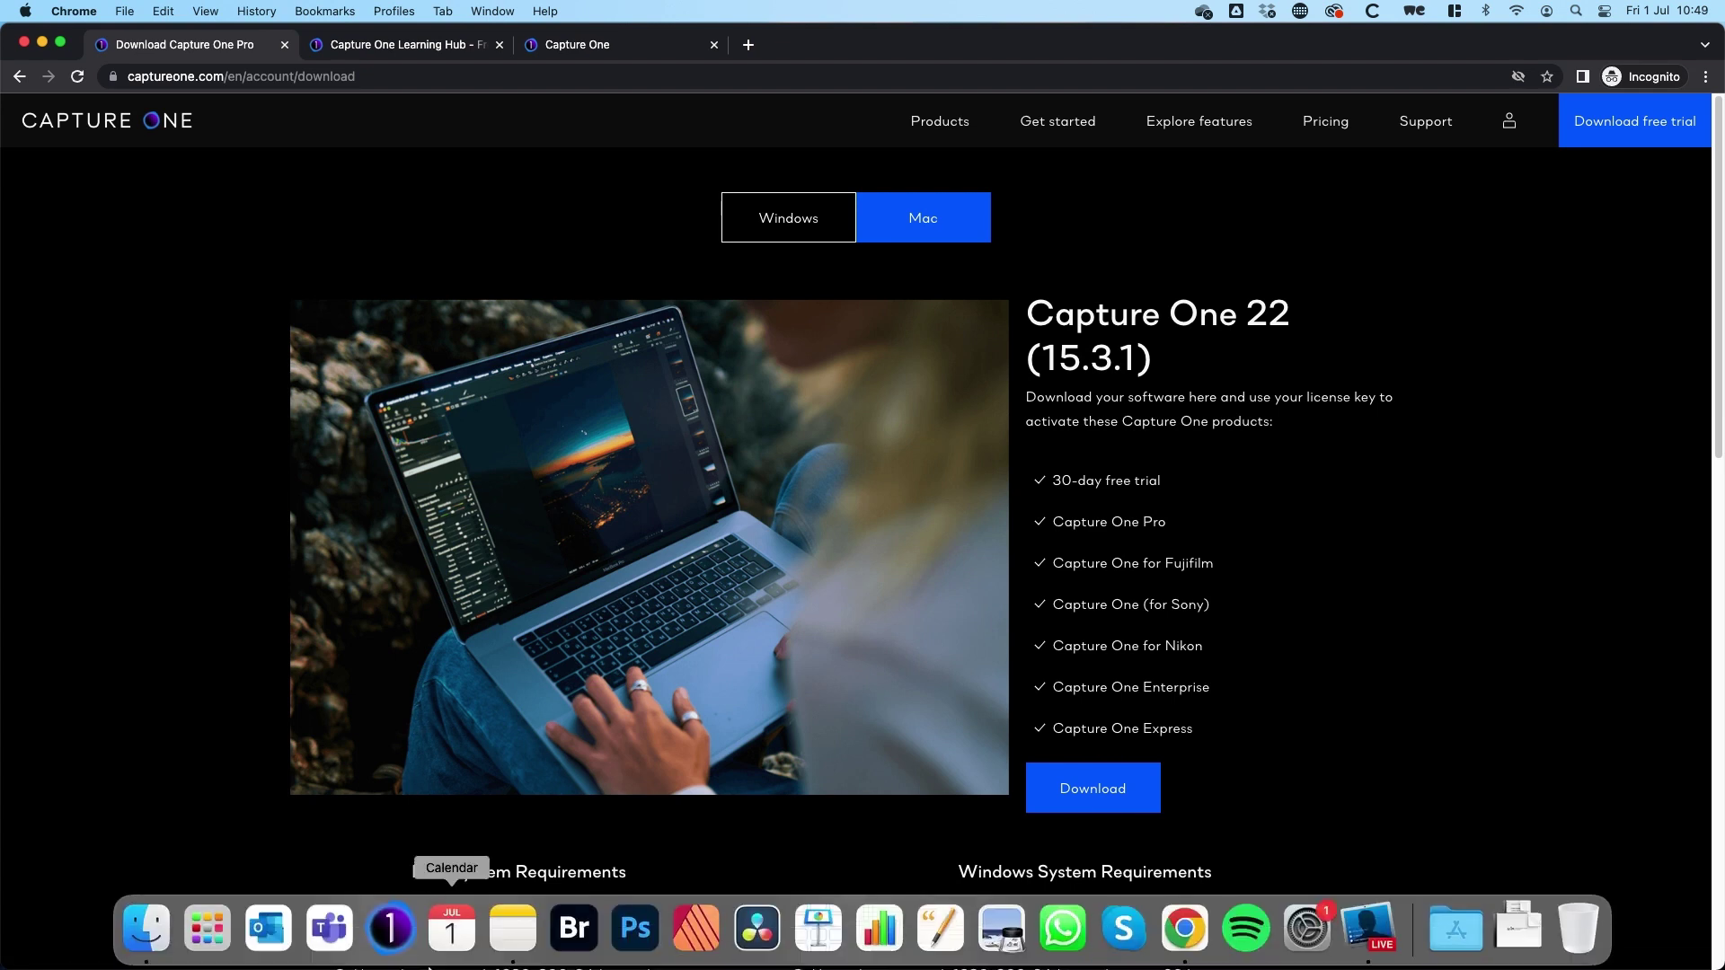
pyautogui.click(392, 940)
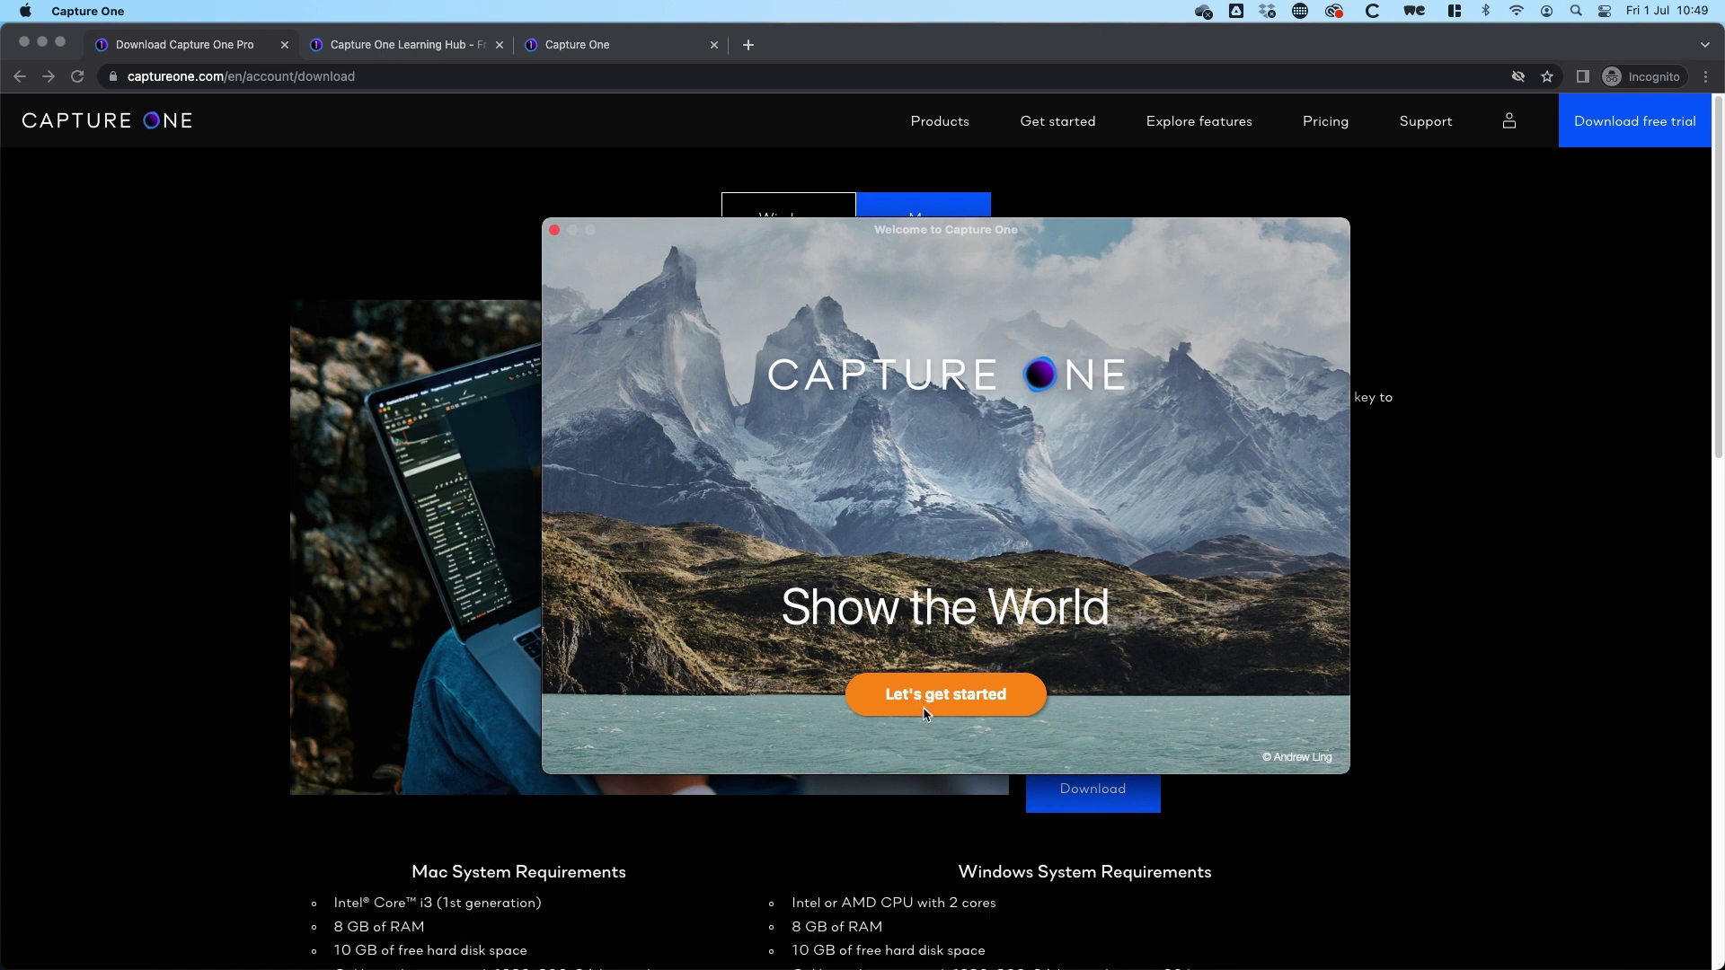
# - Begin the Capture One setup, log in with the prefilled account credentials and allow the browser to open Capture One 22.app
pyautogui.click(950, 697)
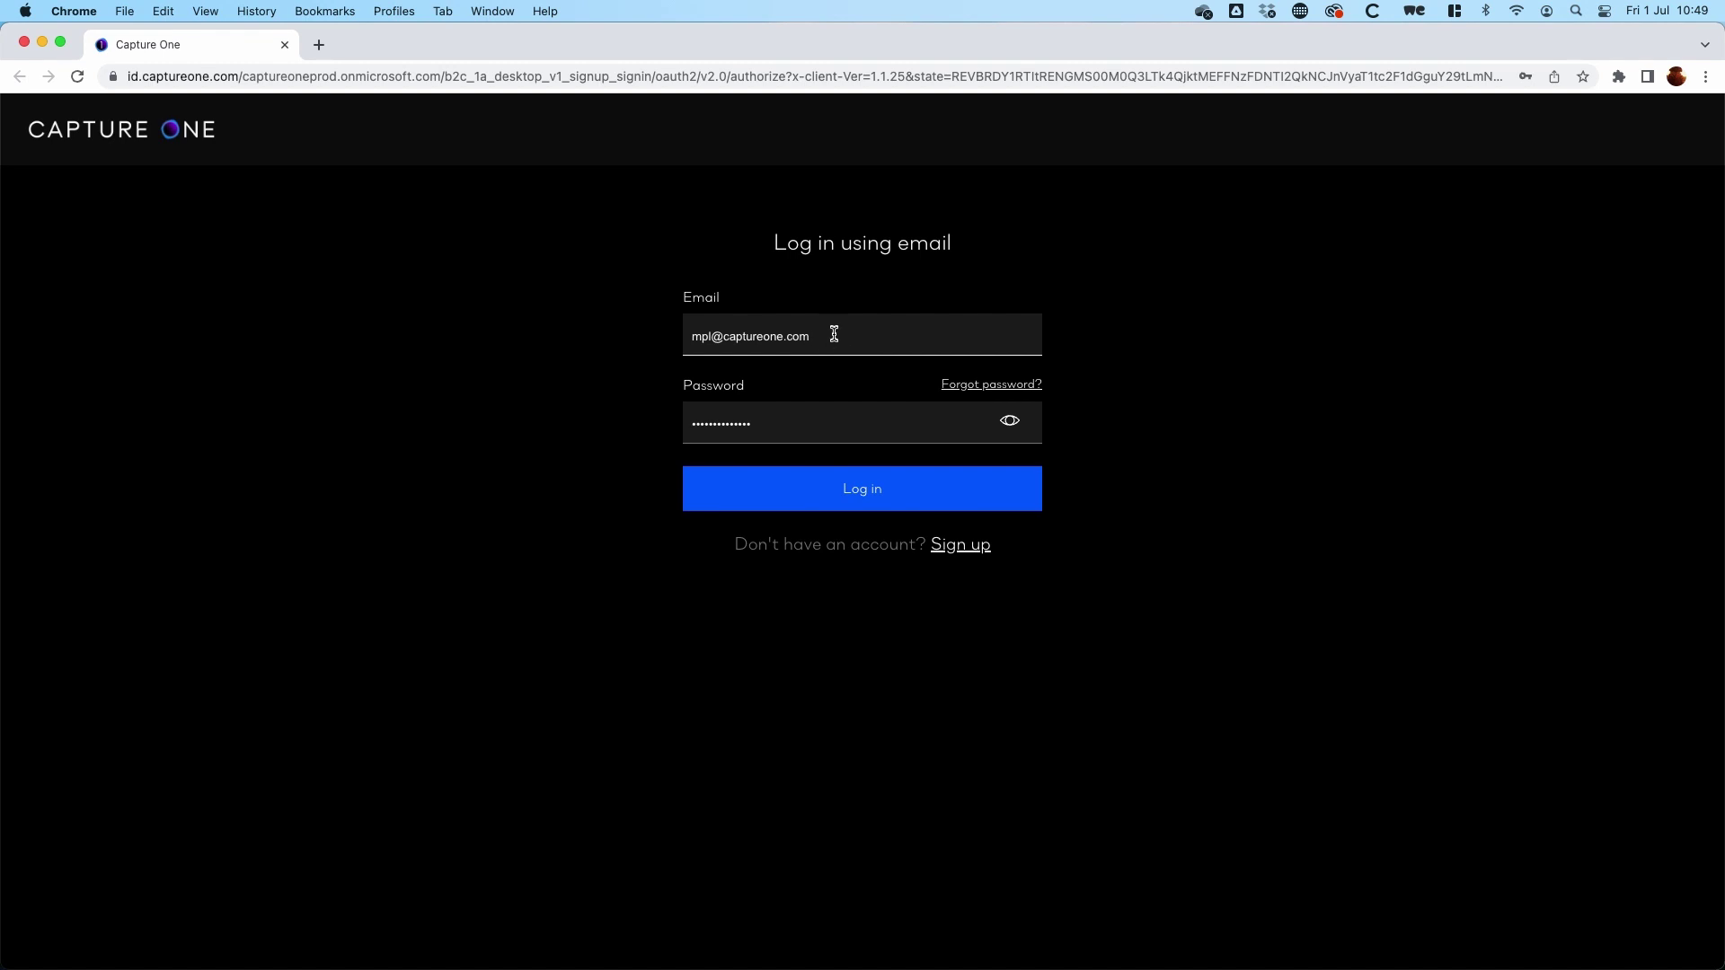
pyautogui.click(866, 494)
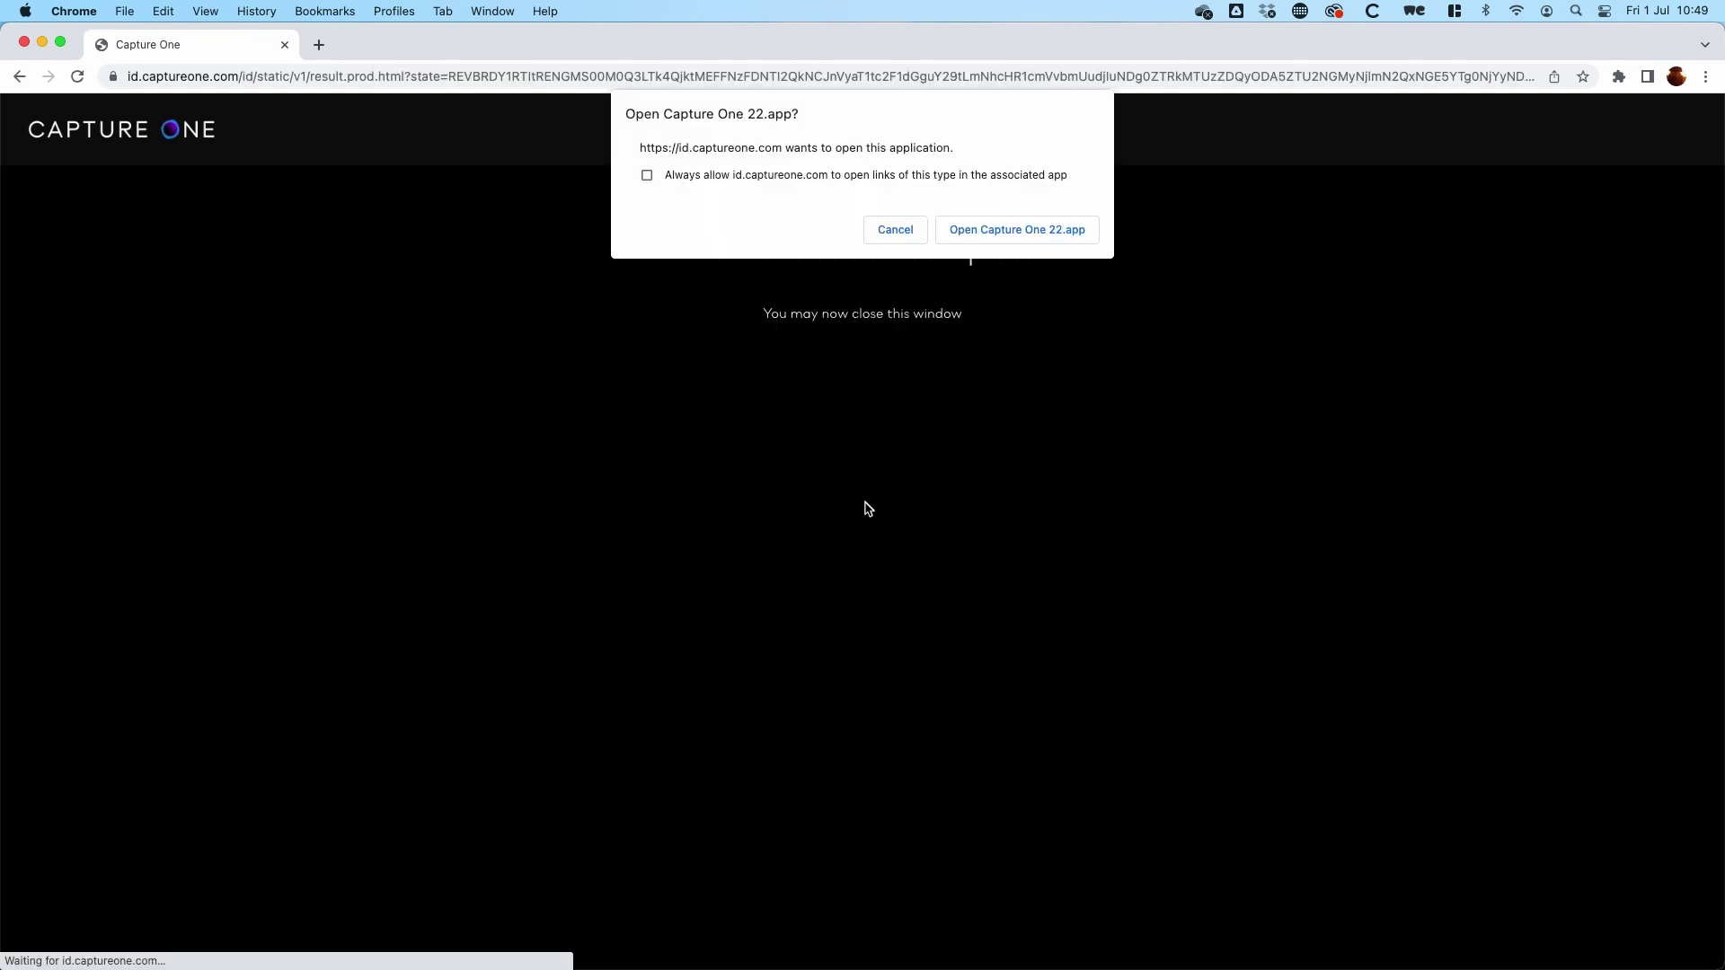
pyautogui.click(1031, 235)
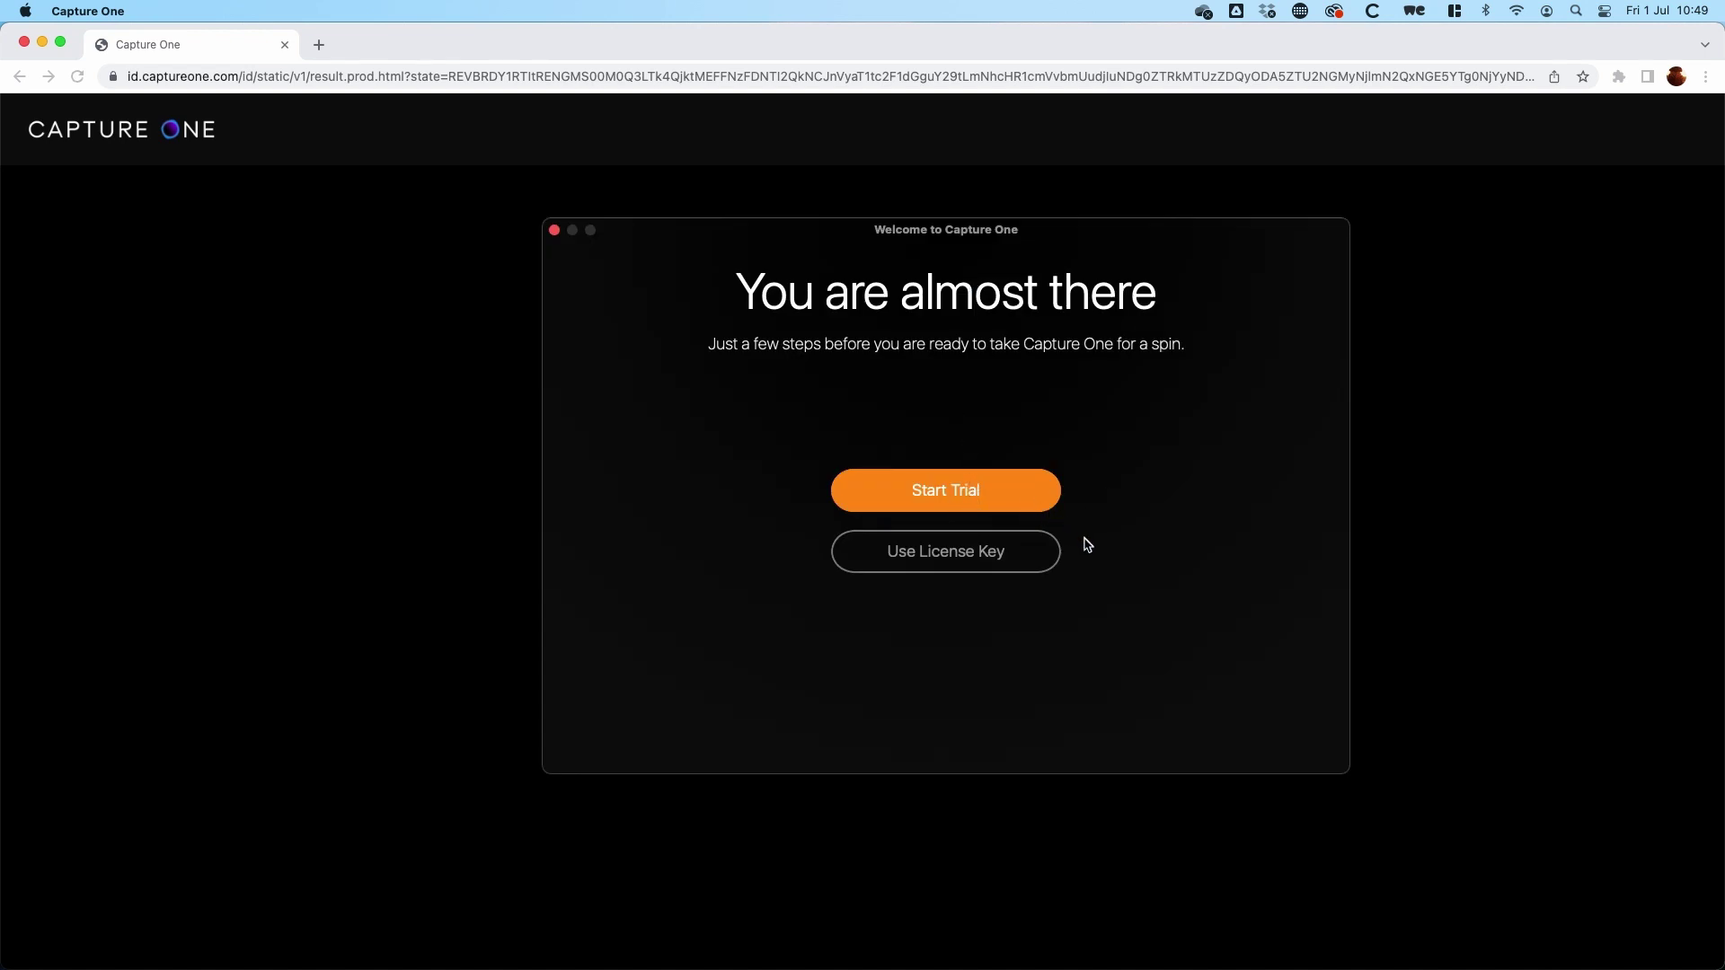
# - Choose to use a license key, paste the license code and activate the license
pyautogui.click(954, 561)
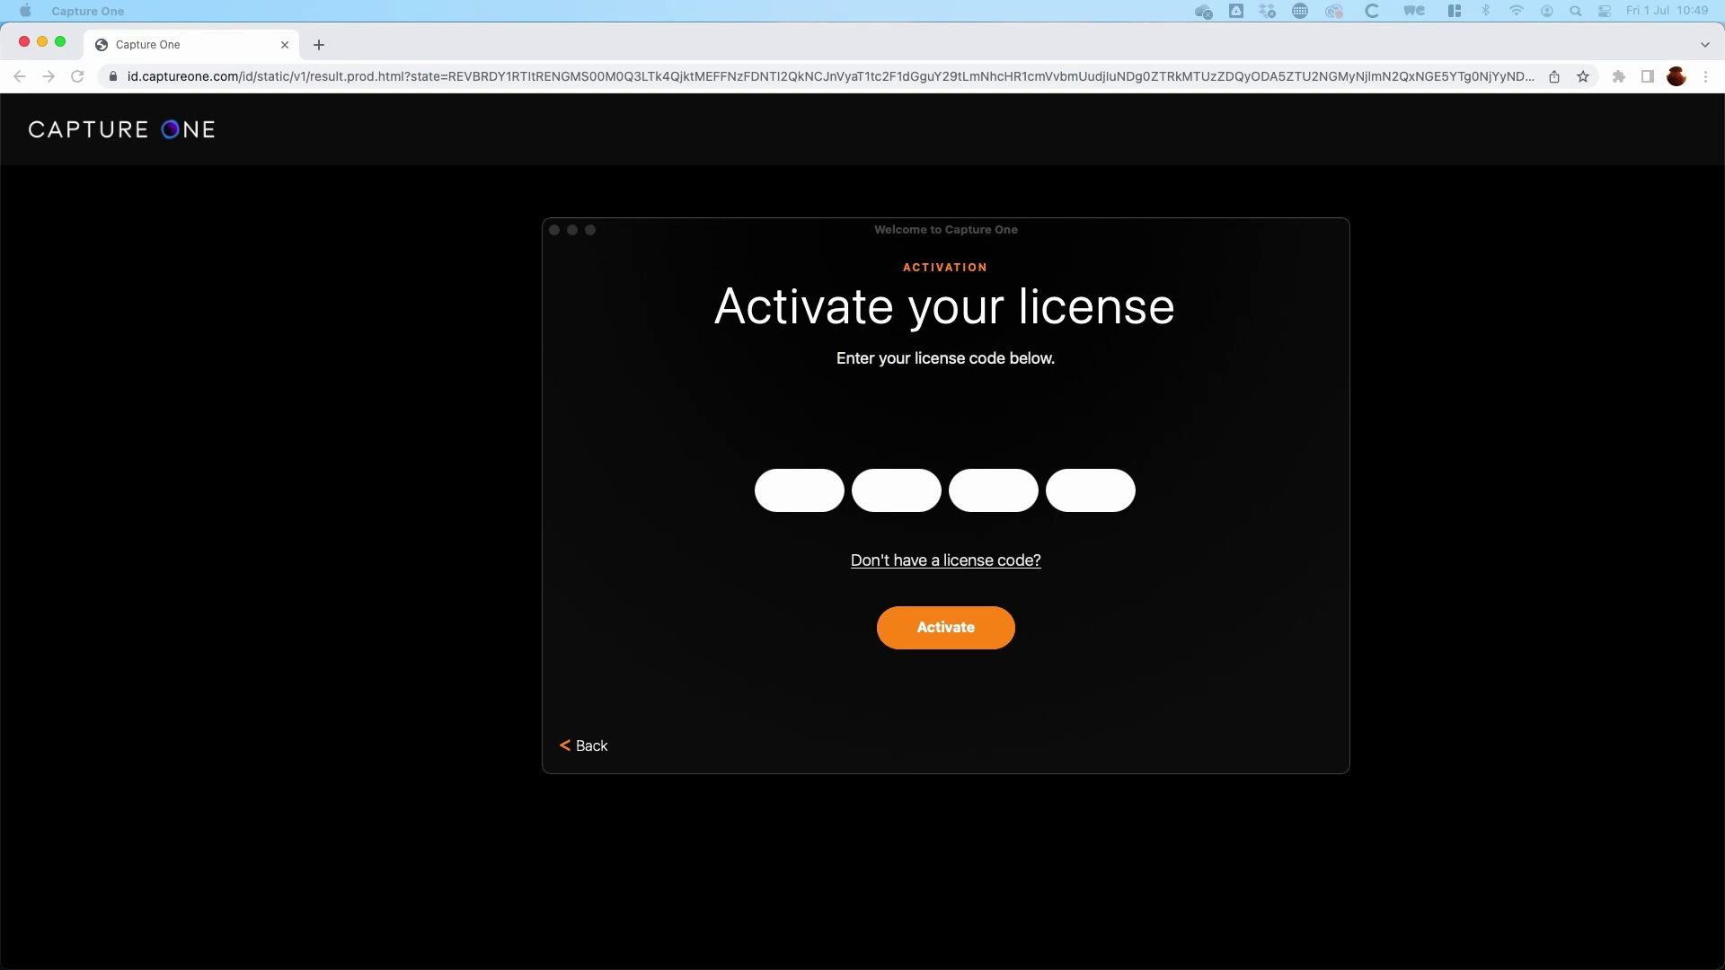
pyautogui.click(802, 494)
pyautogui.press('super+v')
pyautogui.click(867, 504)
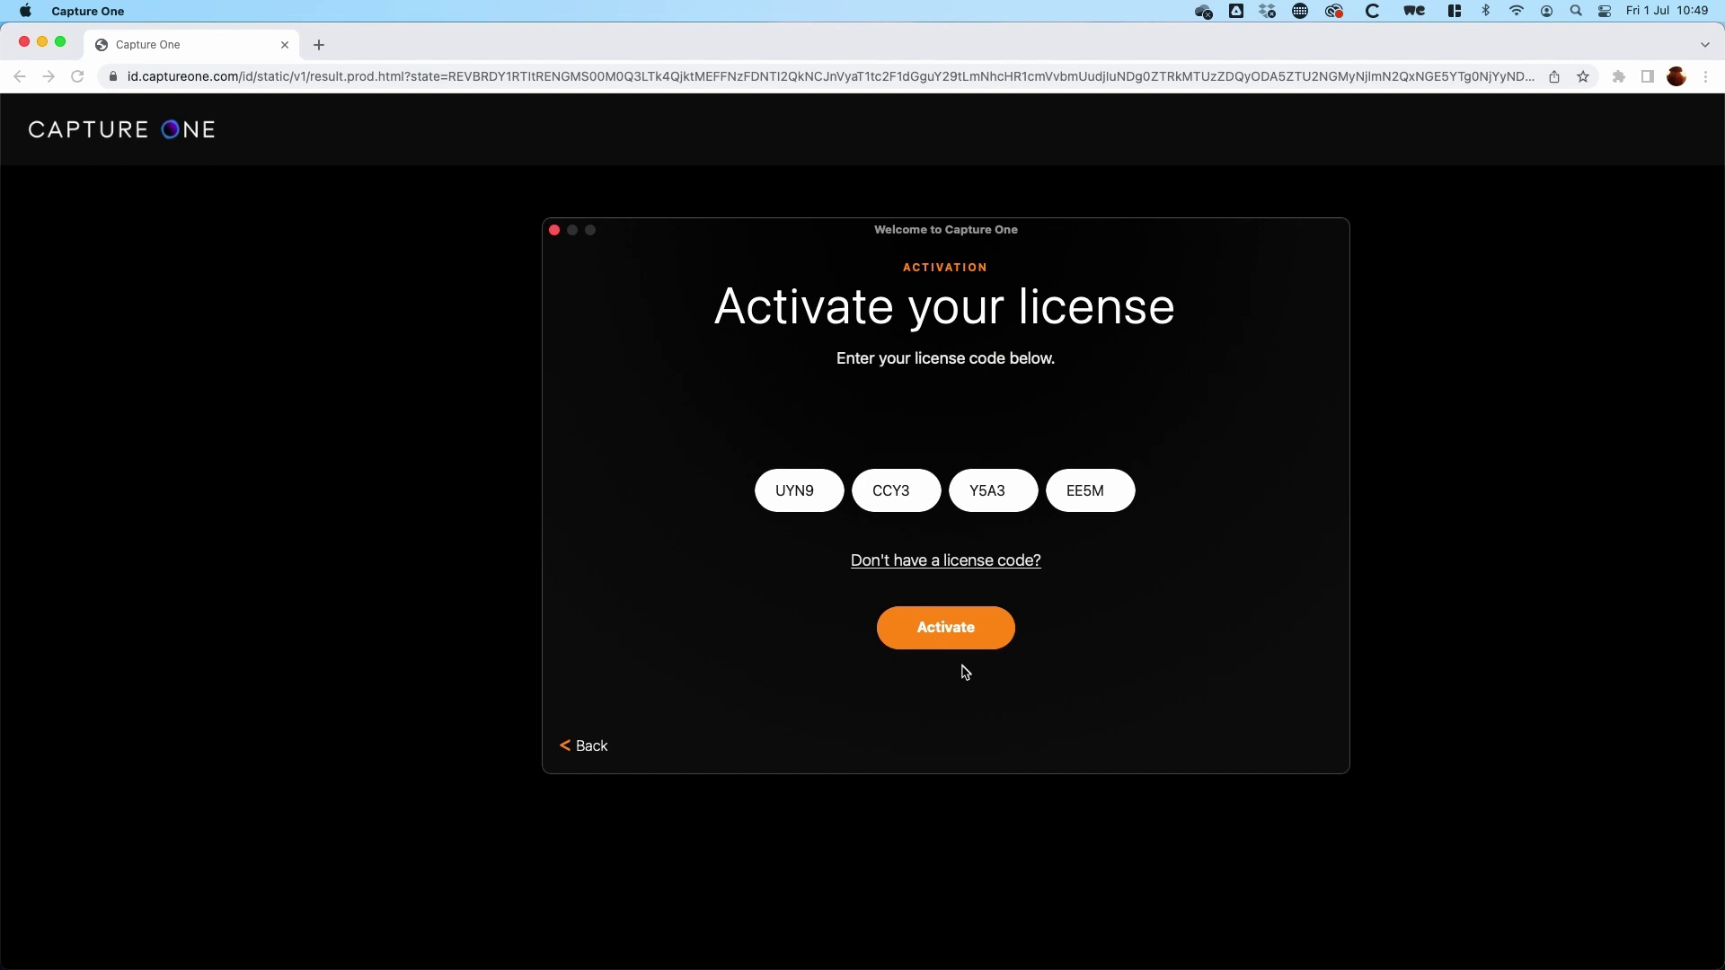
pyautogui.click(954, 633)
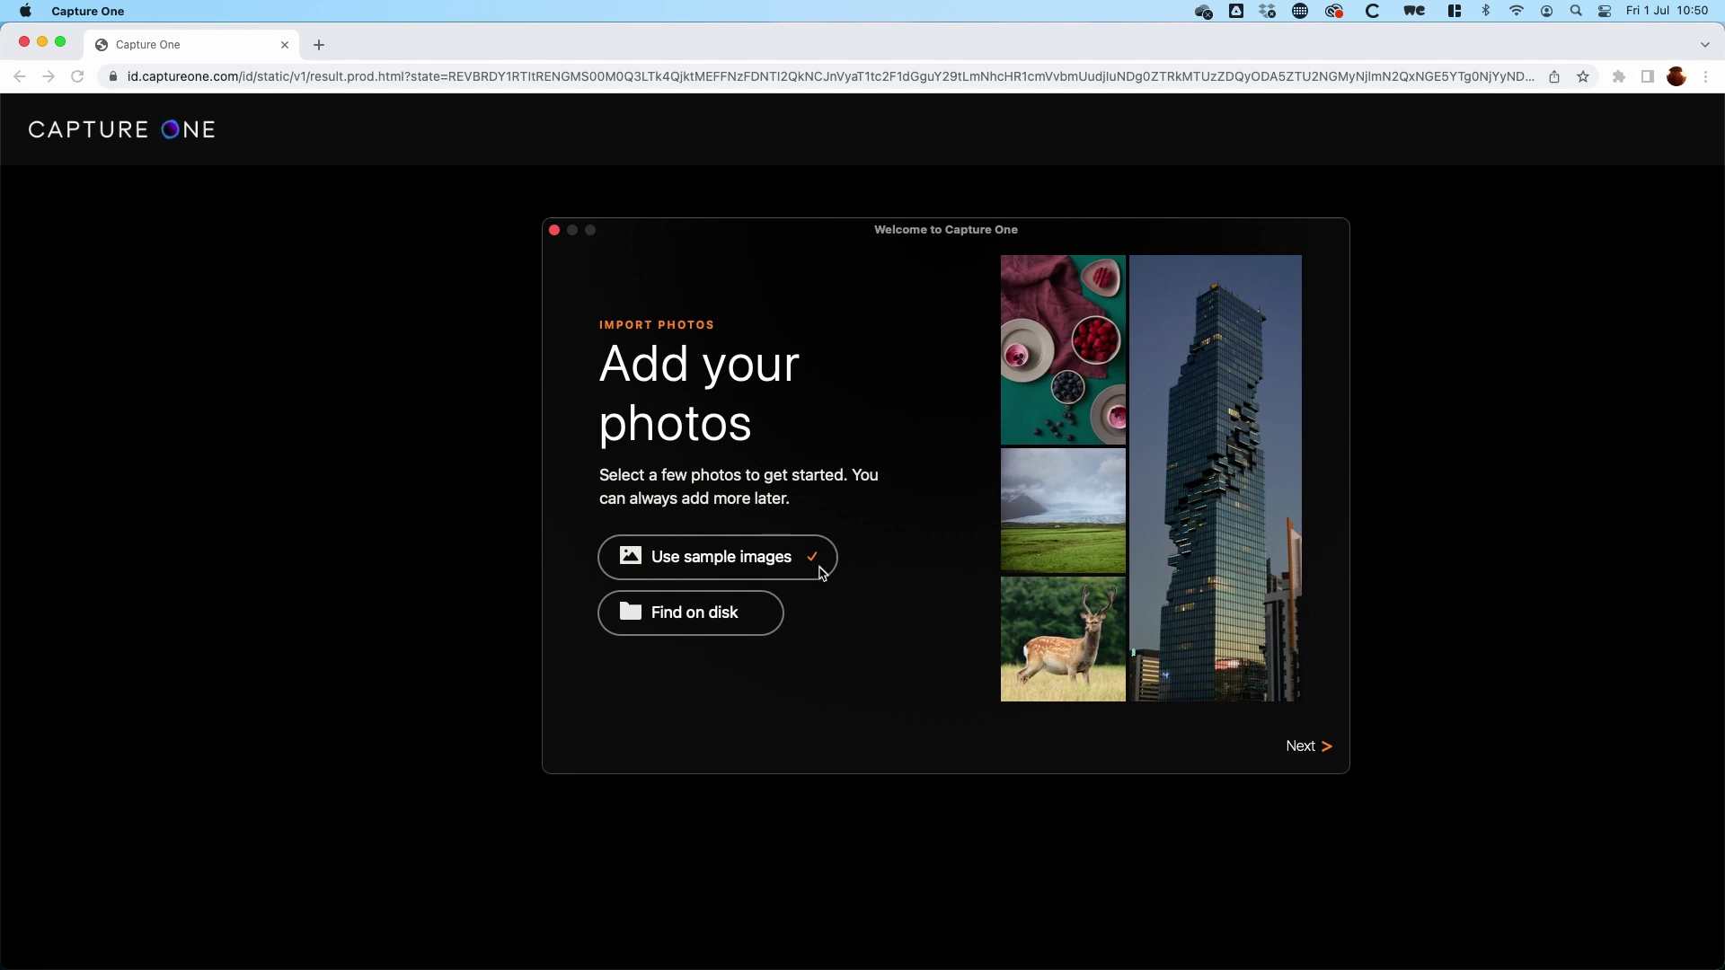
# - Finish setup with the sample images, Left tools and Side thumbnails, and launch Capture One
pyautogui.click(1310, 751)
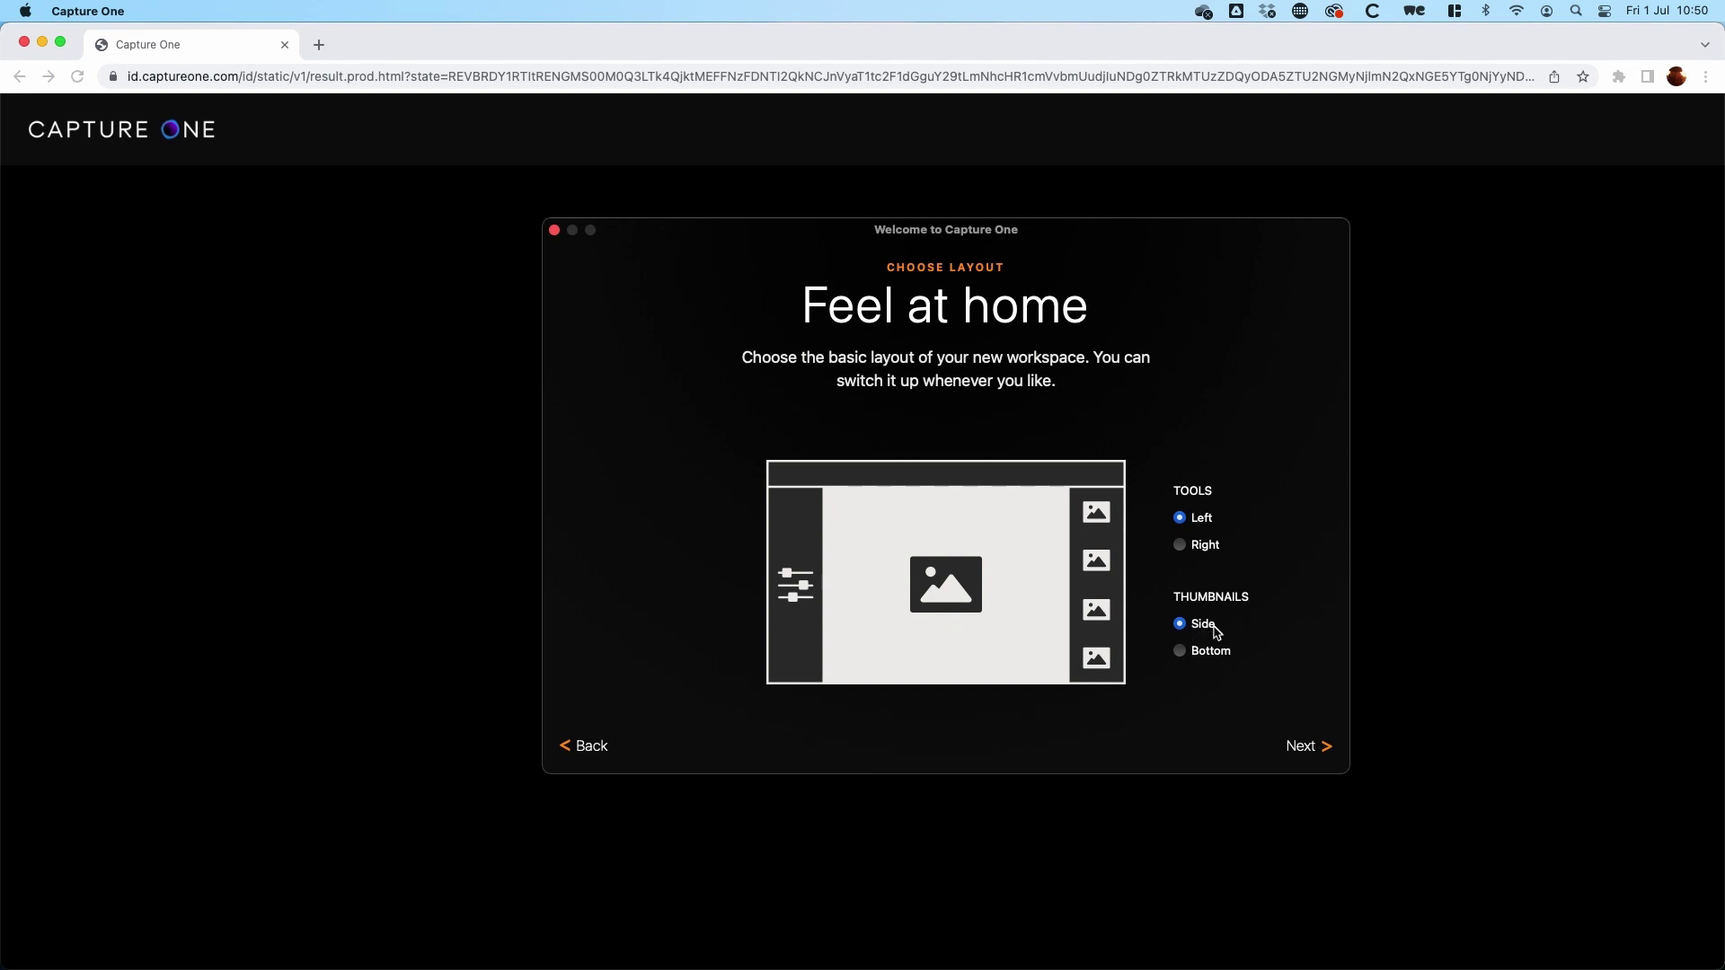
pyautogui.click(1307, 748)
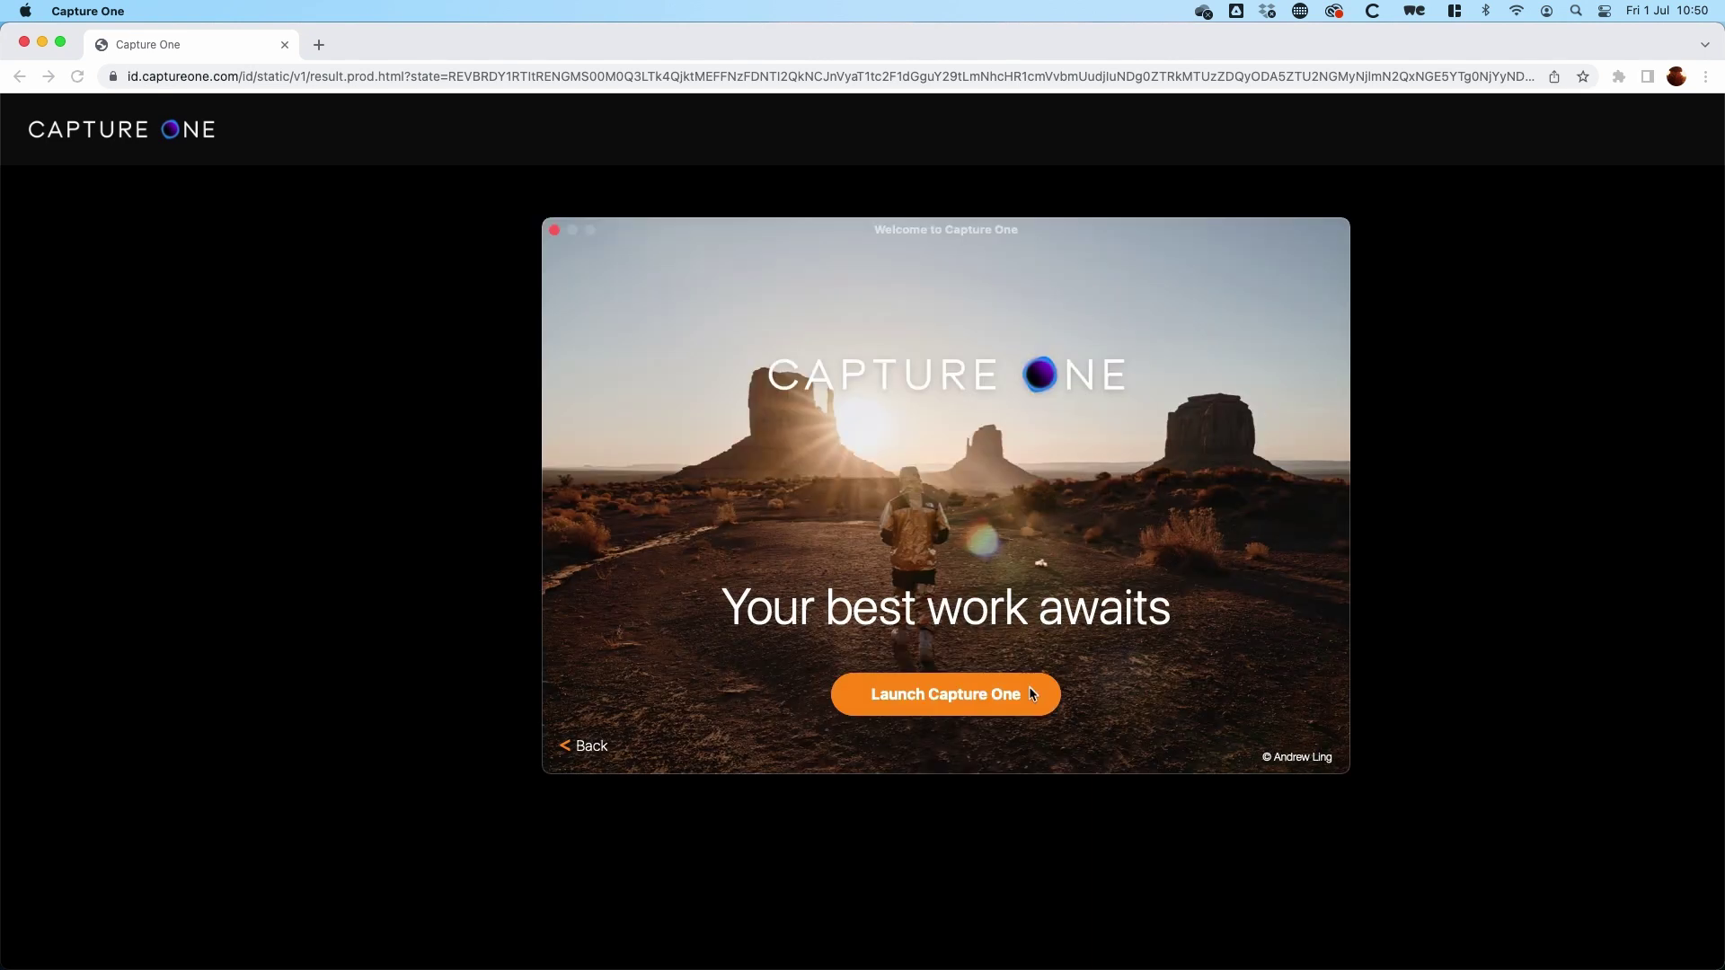
pyautogui.click(949, 704)
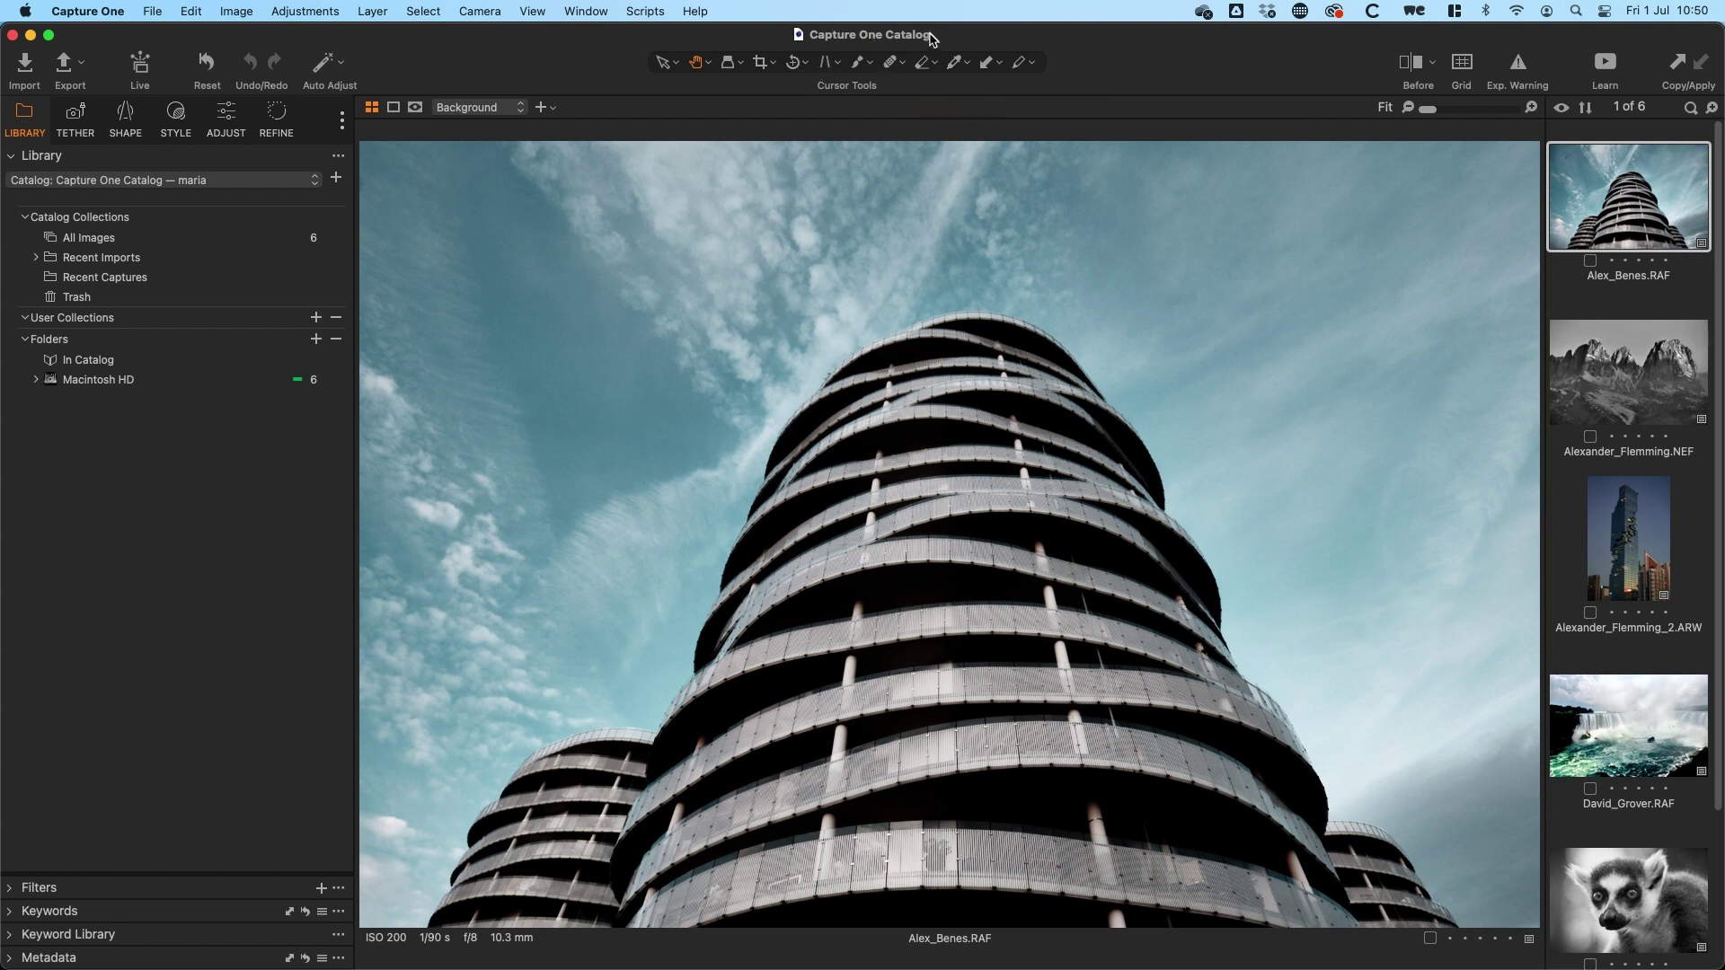
# - Browse the sample image thumbnails and examine the Tether tools, including the expanded Camera tool and the Exposure Evaluation description
pyautogui.scroll(-3, 1707, 323)
pyautogui.scroll(3, 1697, 310)
pyautogui.click(75, 134)
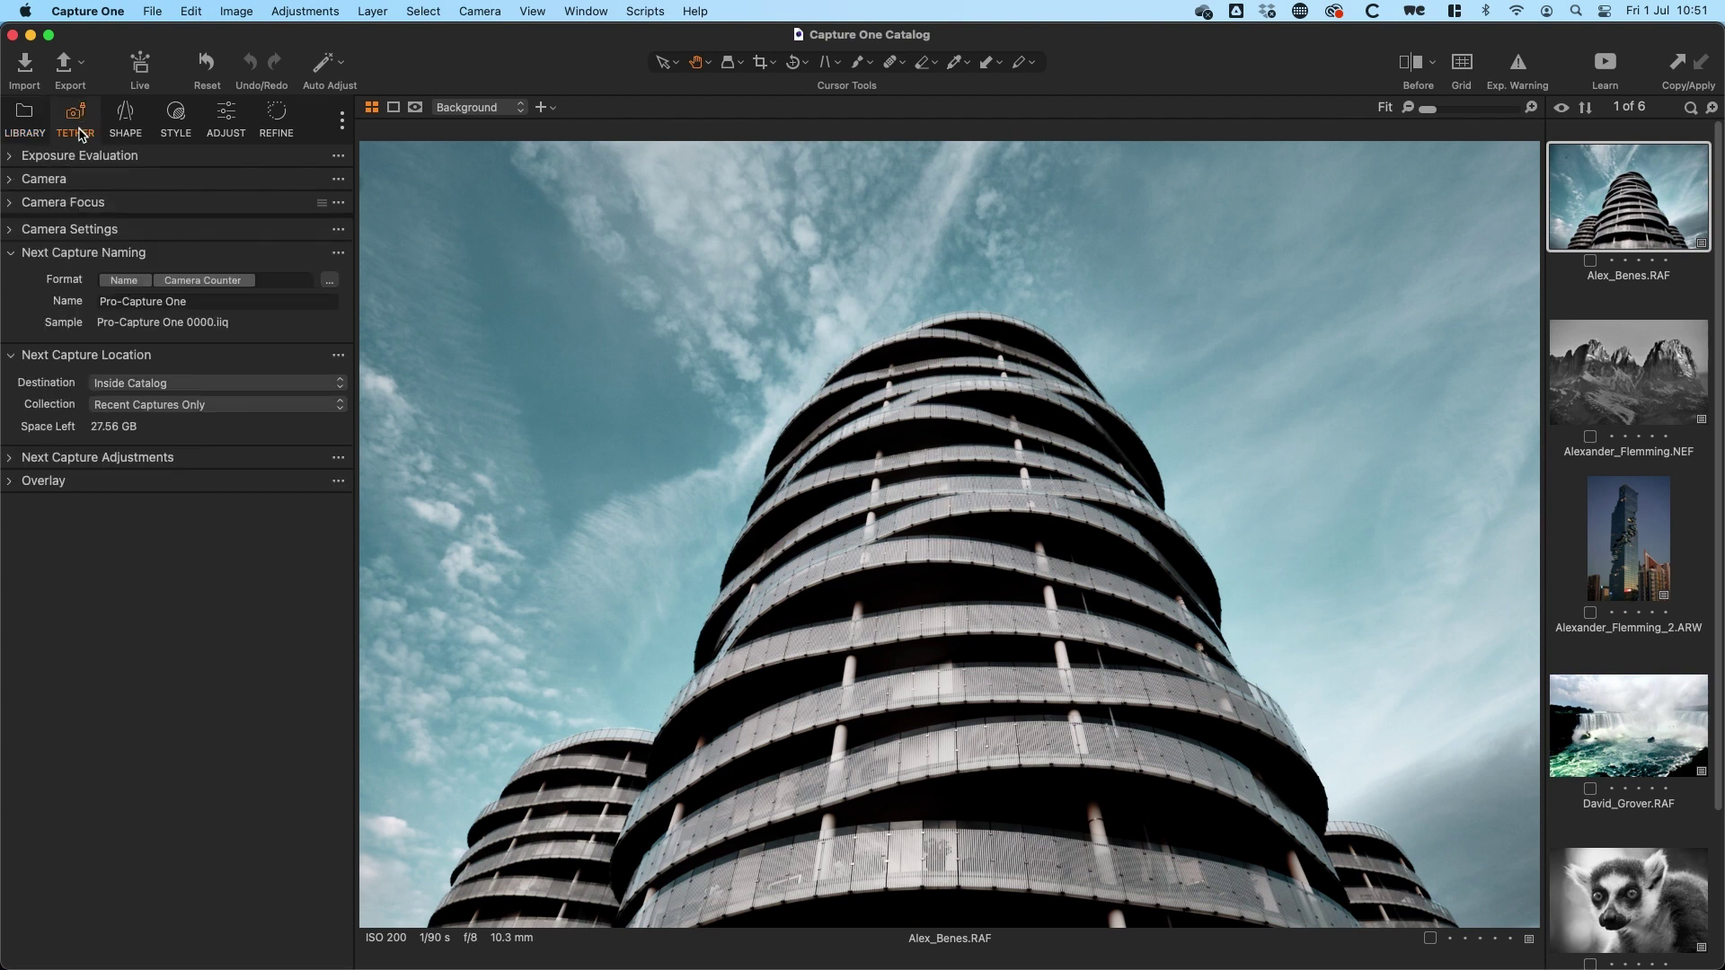
pyautogui.click(14, 181)
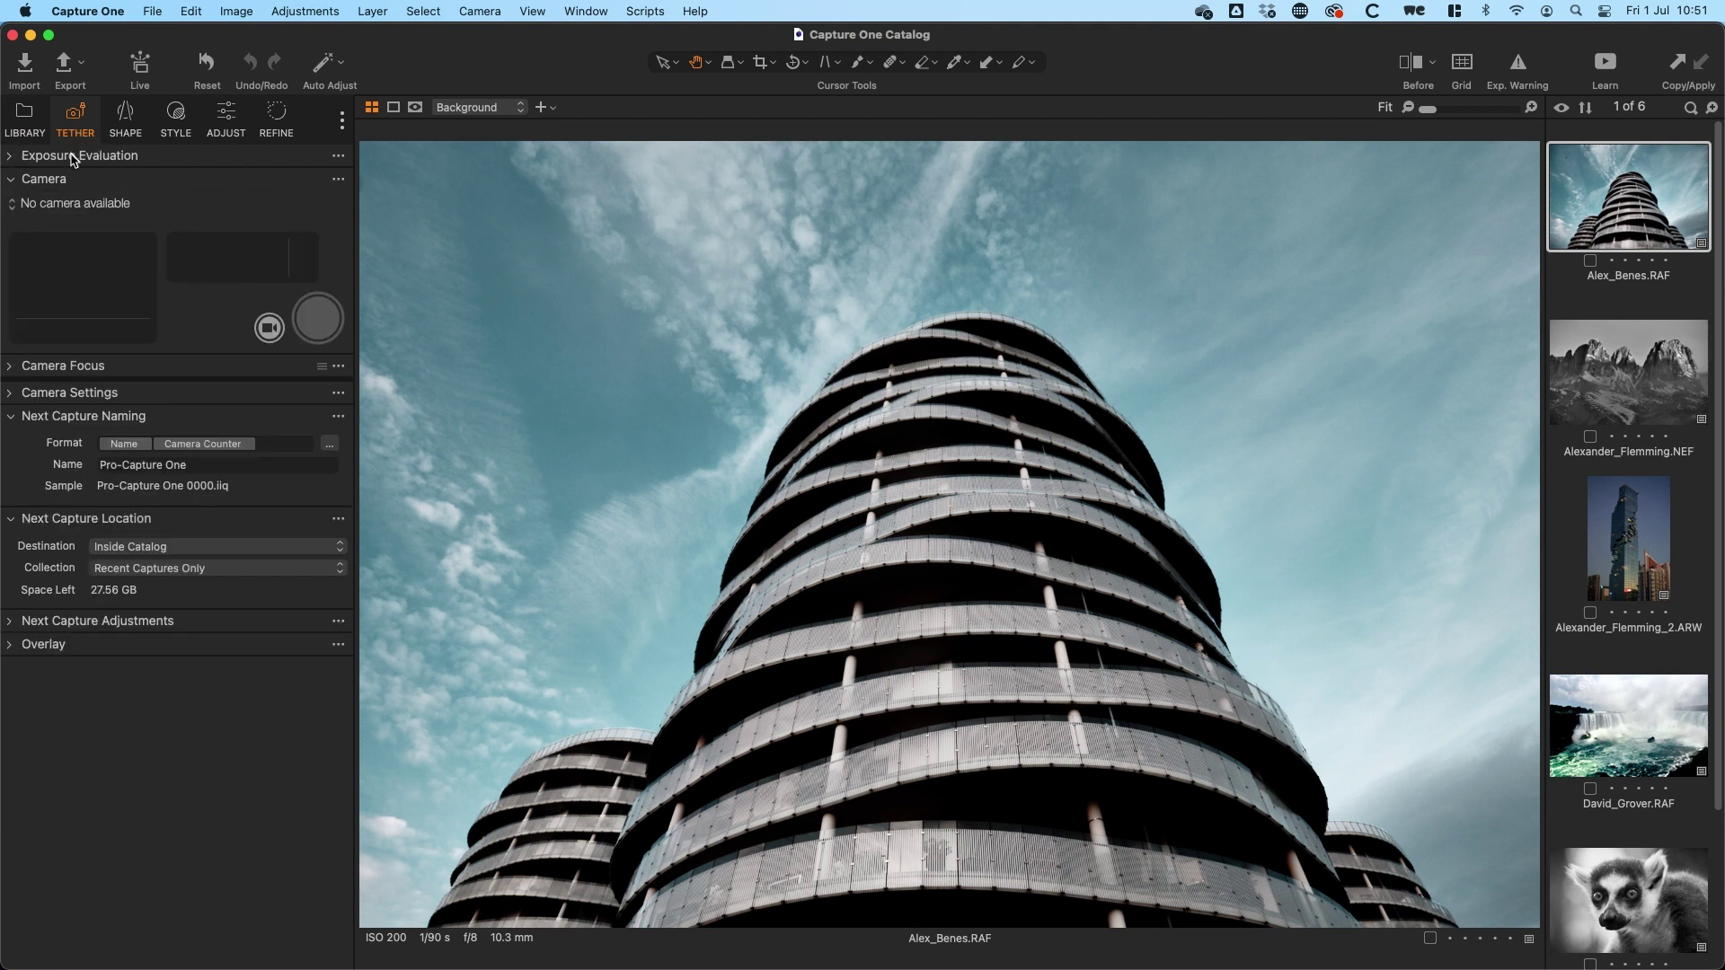
pyautogui.moveTo(67, 166)
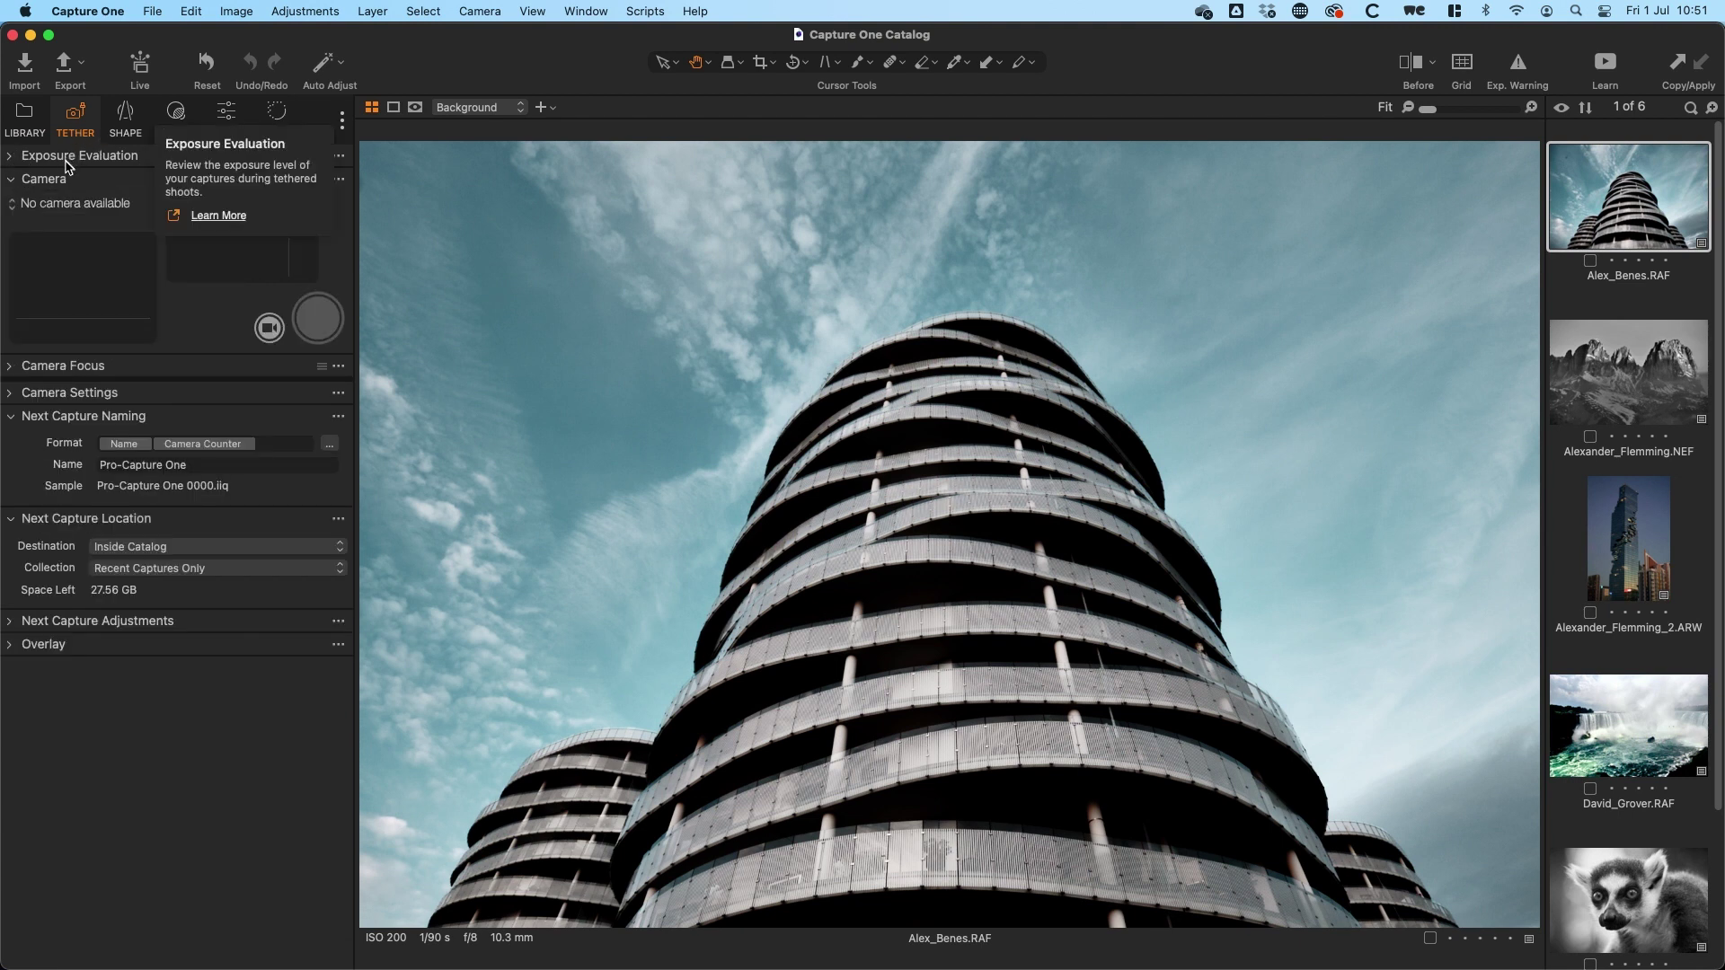
# - Review the Shape, Style, Adjust and Refine tools and return to the Adjust tools
pyautogui.click(130, 121)
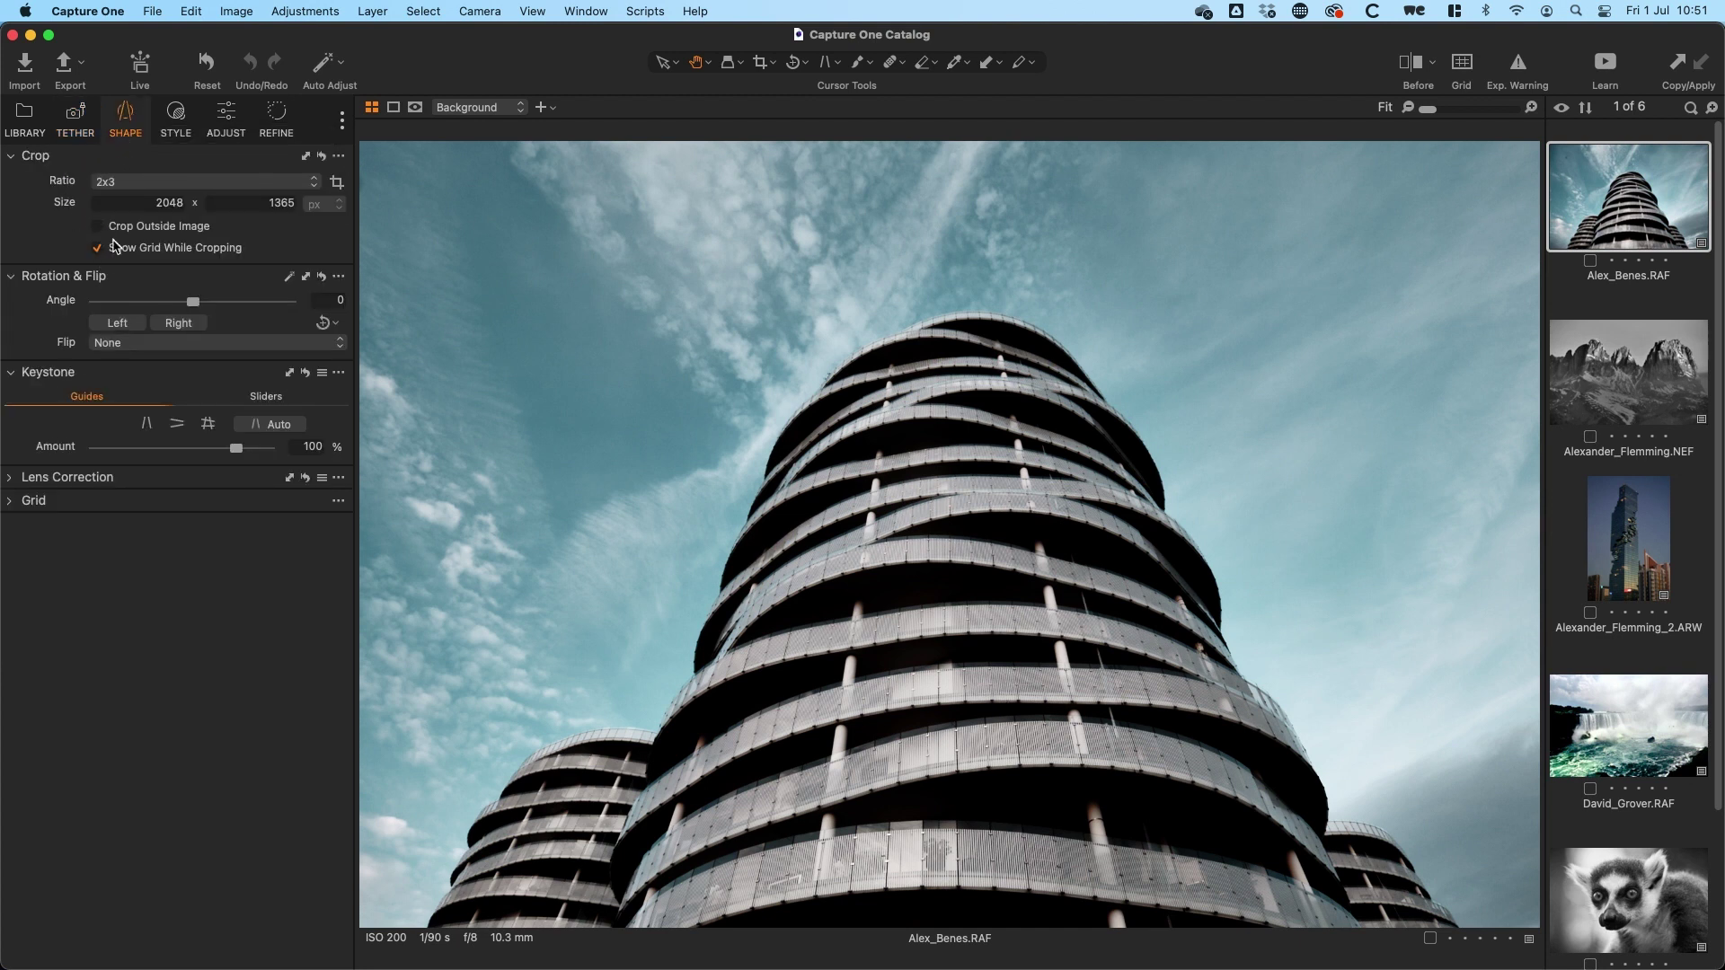
pyautogui.click(175, 125)
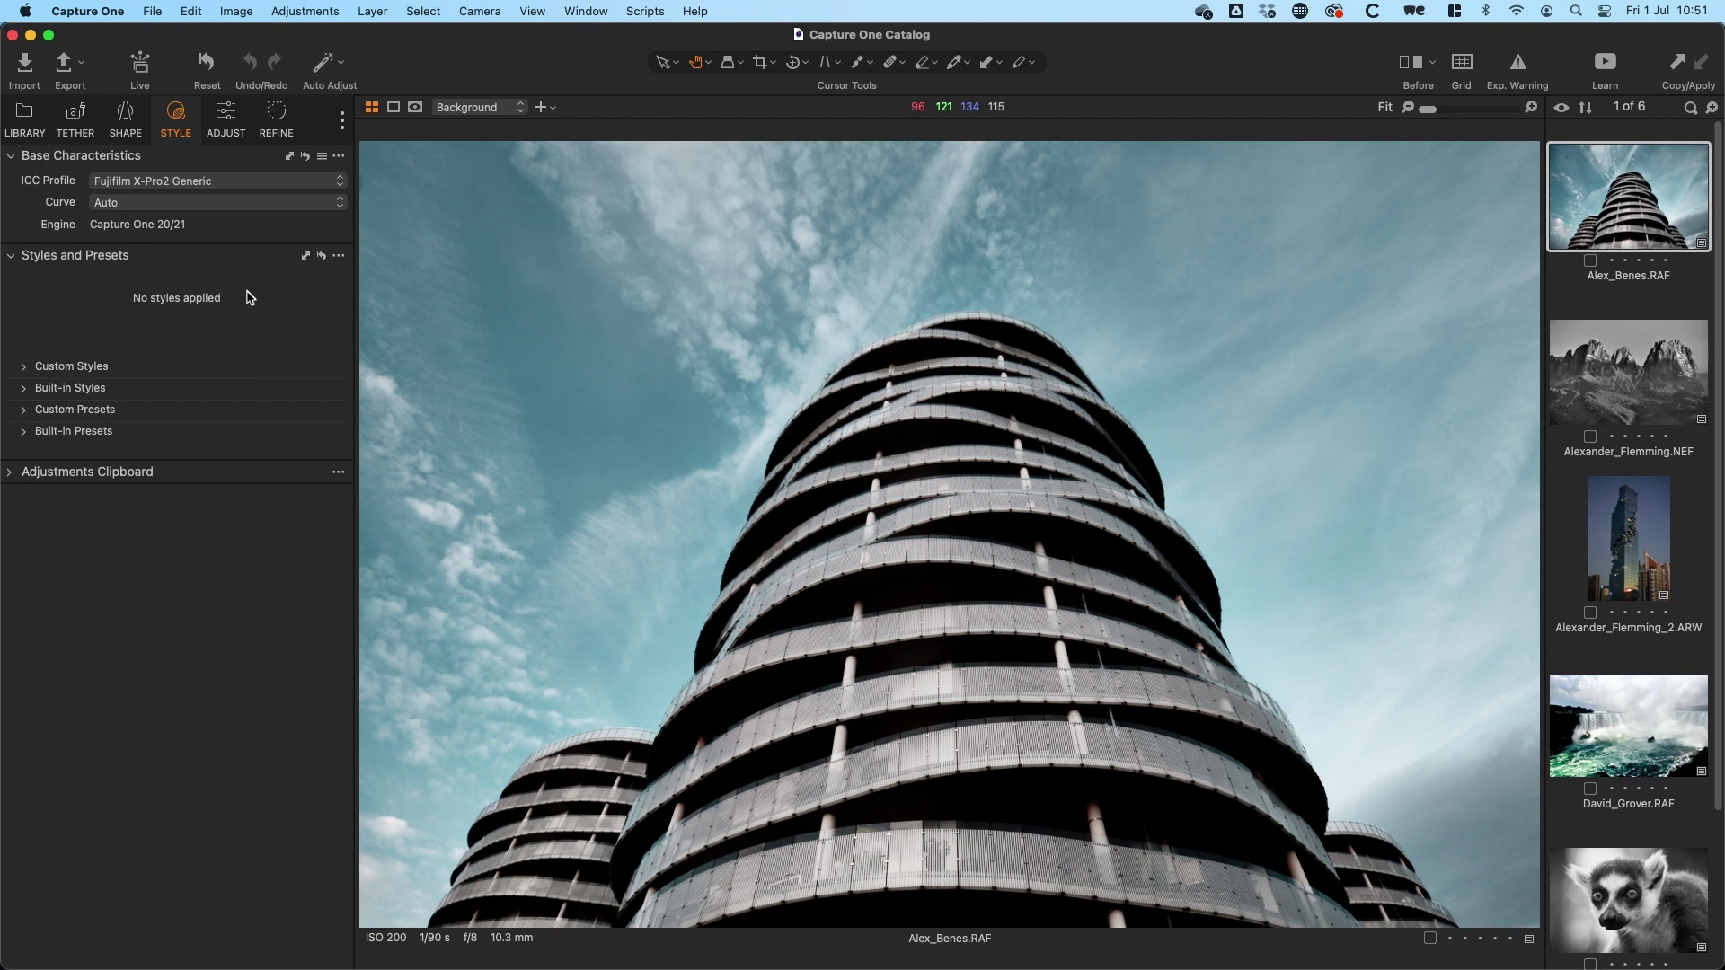
pyautogui.click(224, 123)
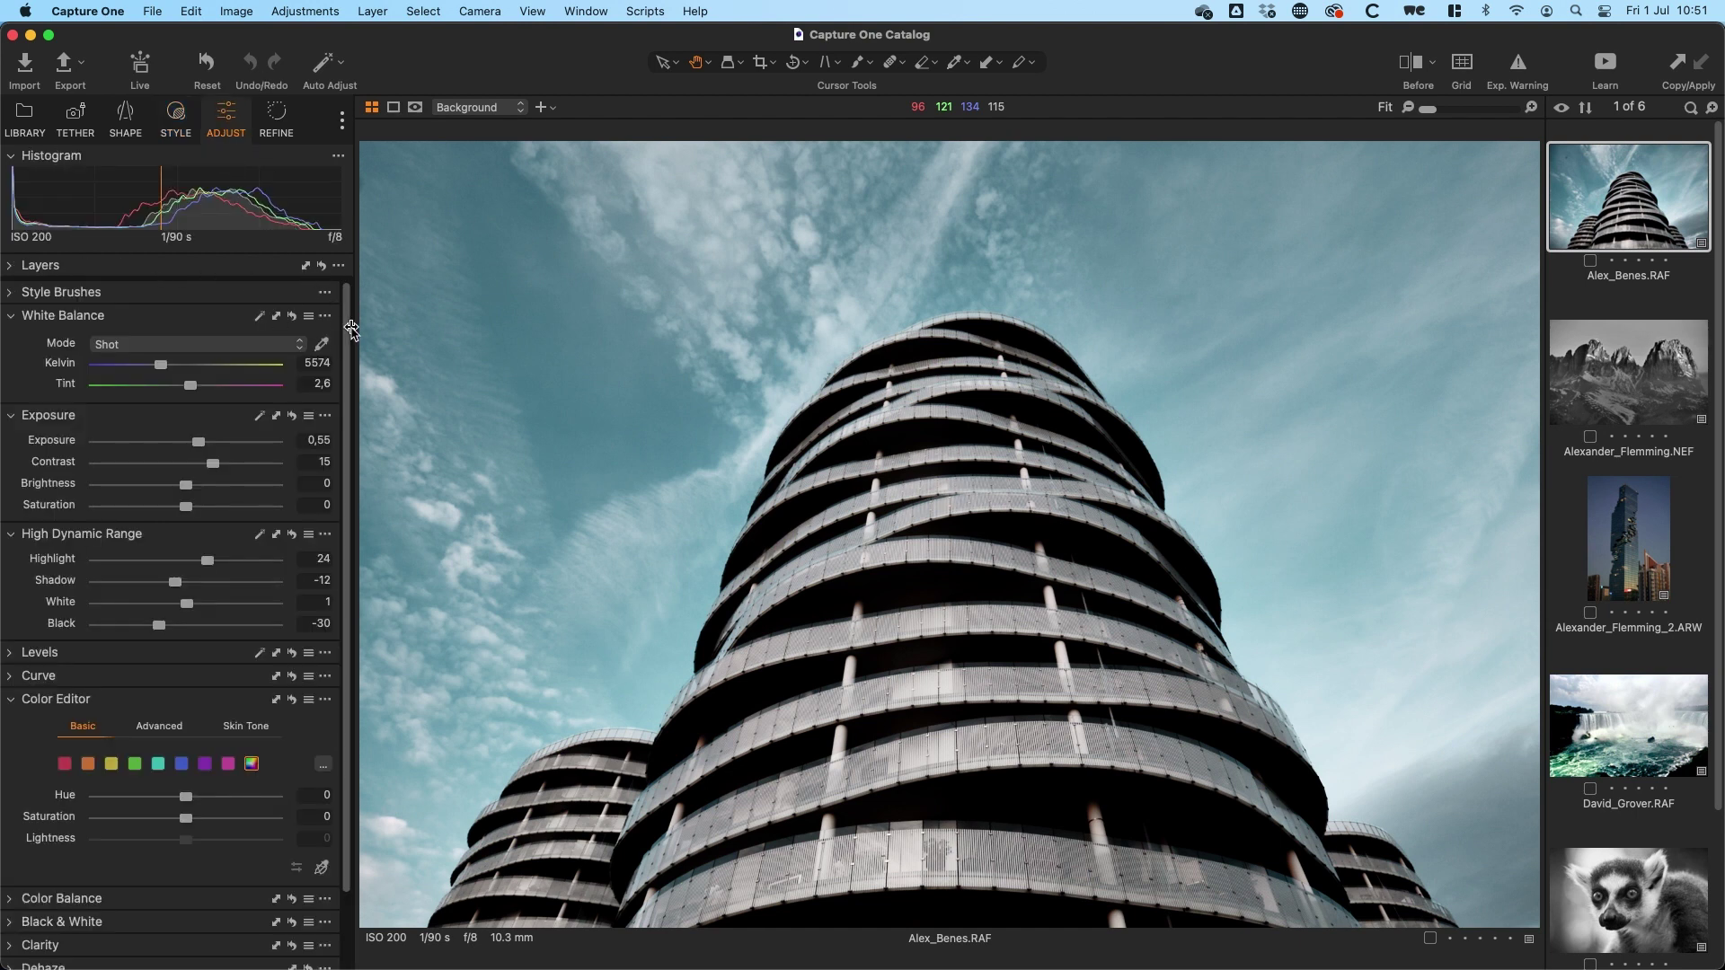
pyautogui.scroll(-2, 344, 330)
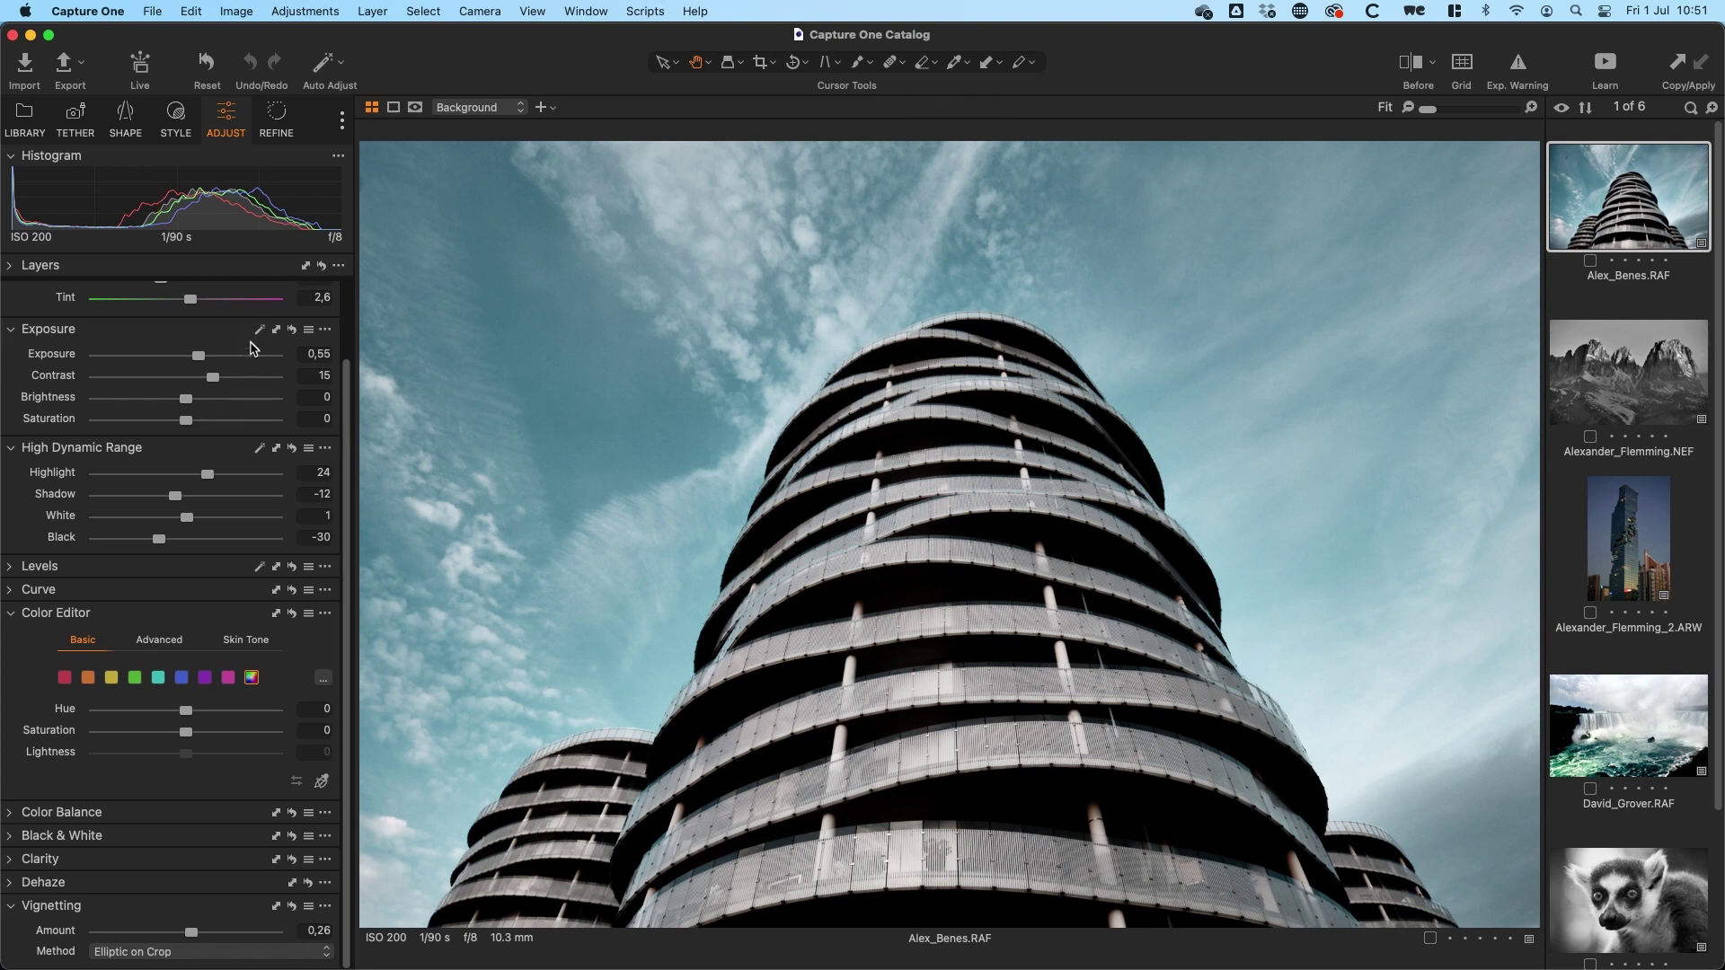
pyautogui.click(270, 137)
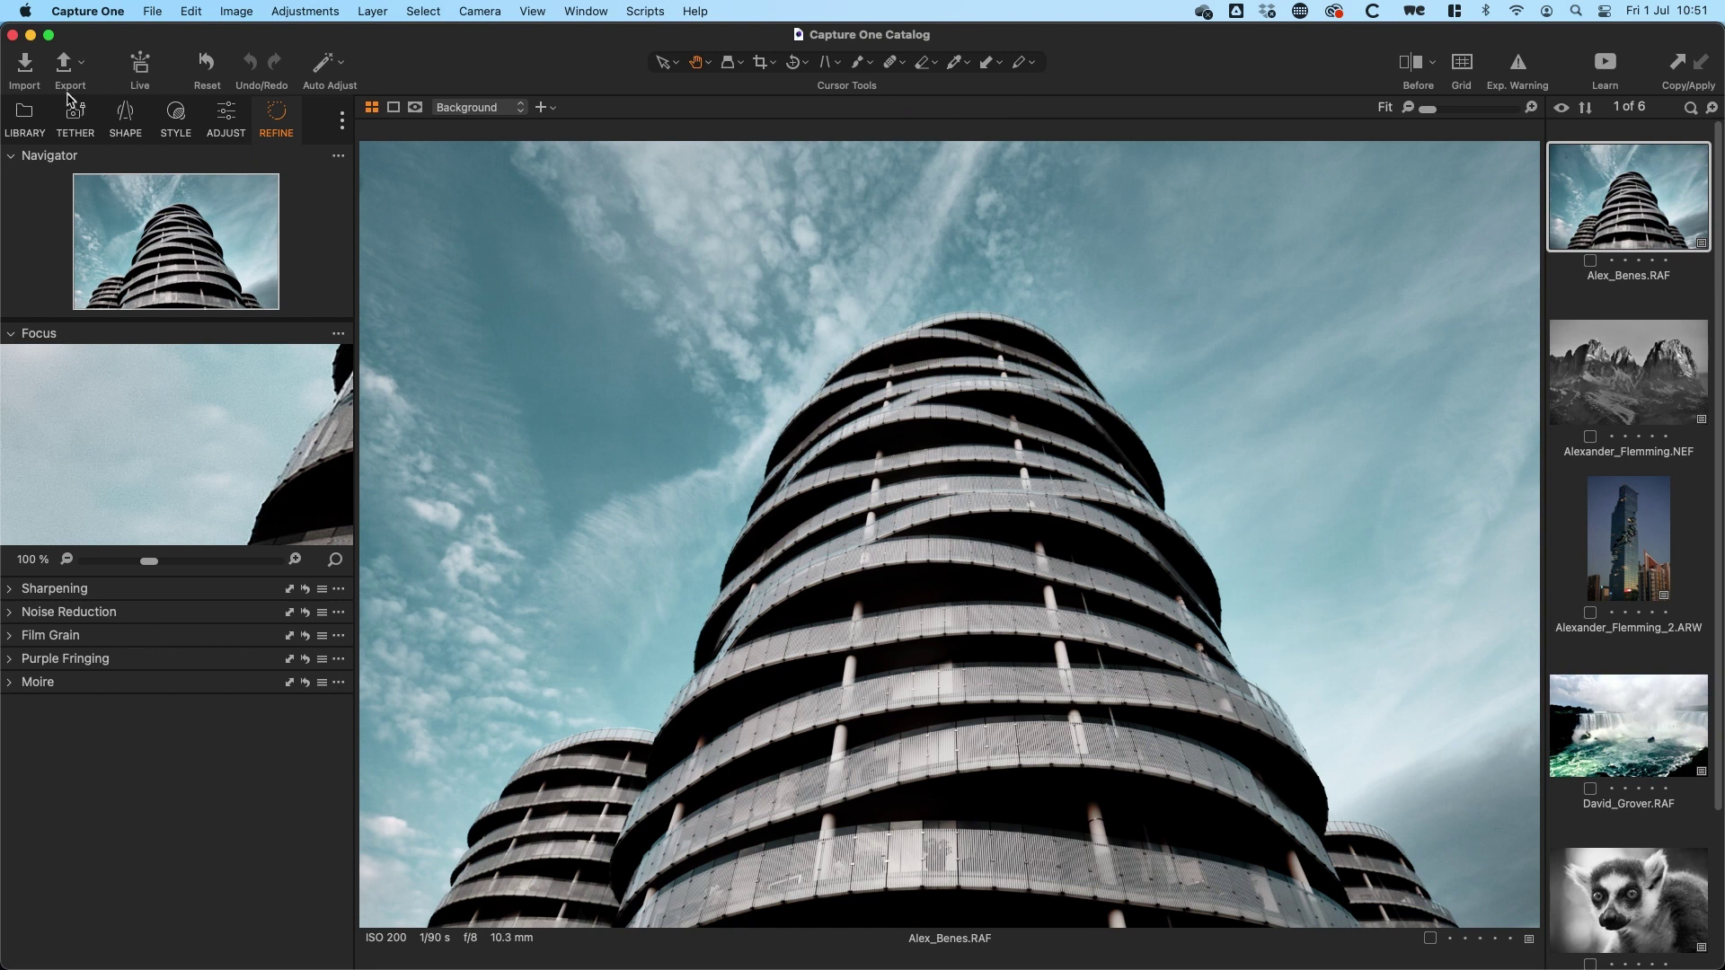
pyautogui.click(235, 118)
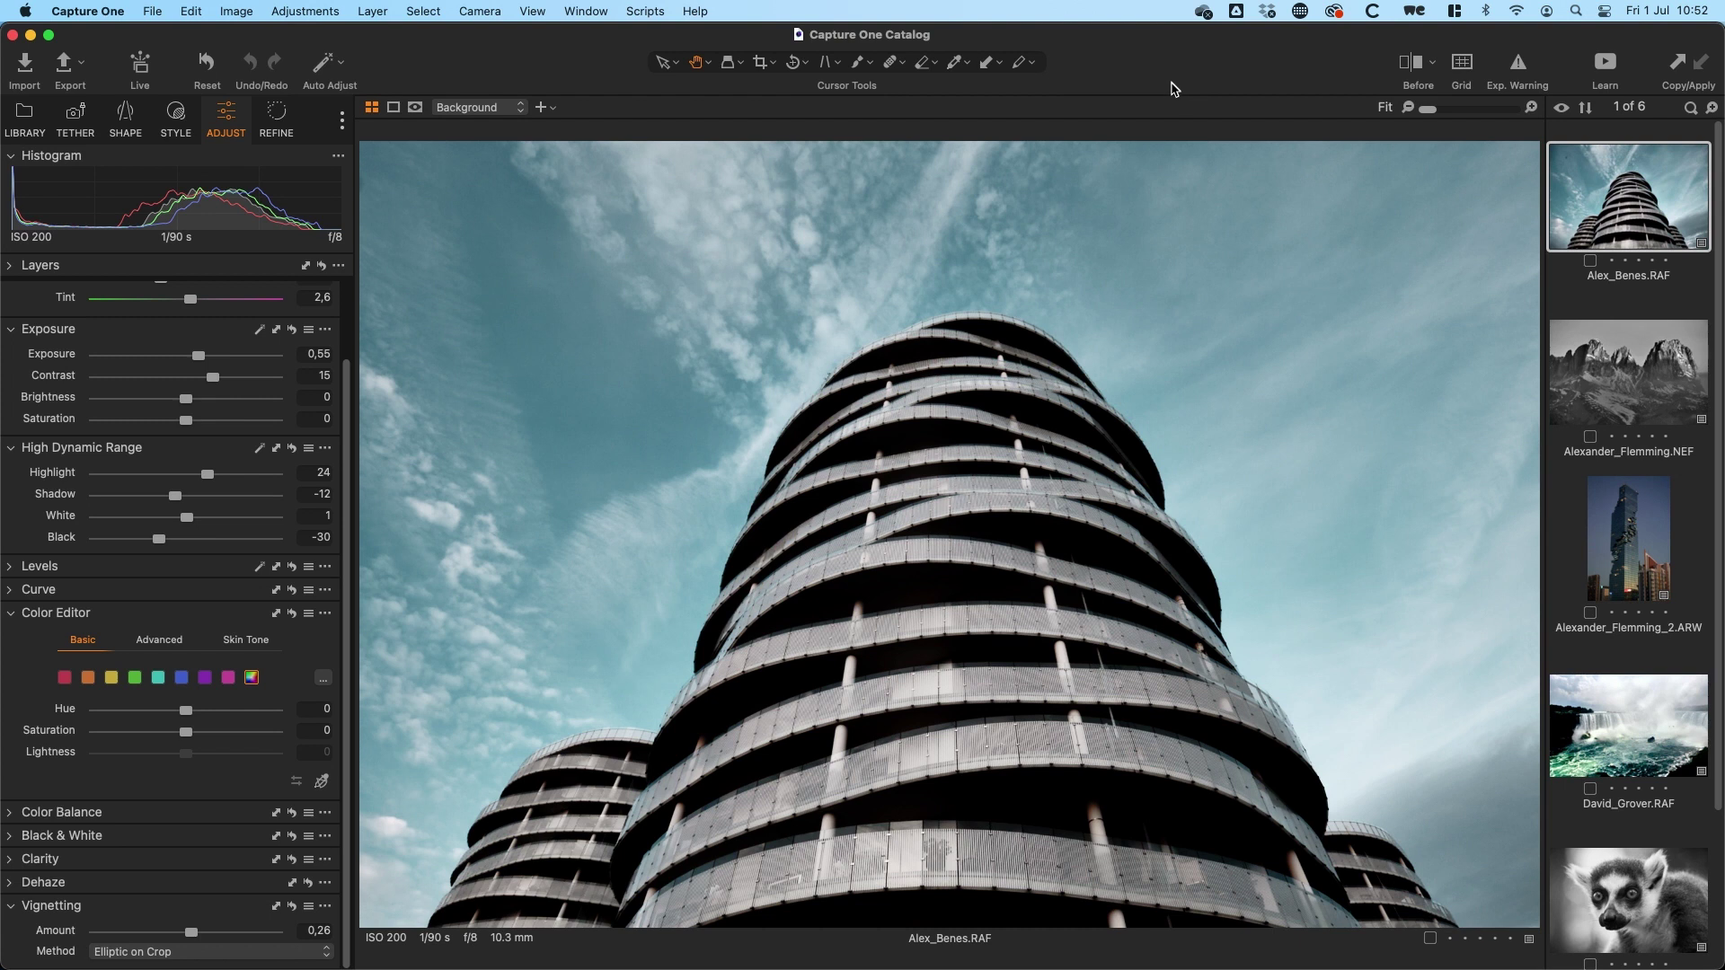
# - Compare the building photo before and after its edits in Full View and with the Split View Slider, and leave the comparison
pyautogui.click(1423, 62)
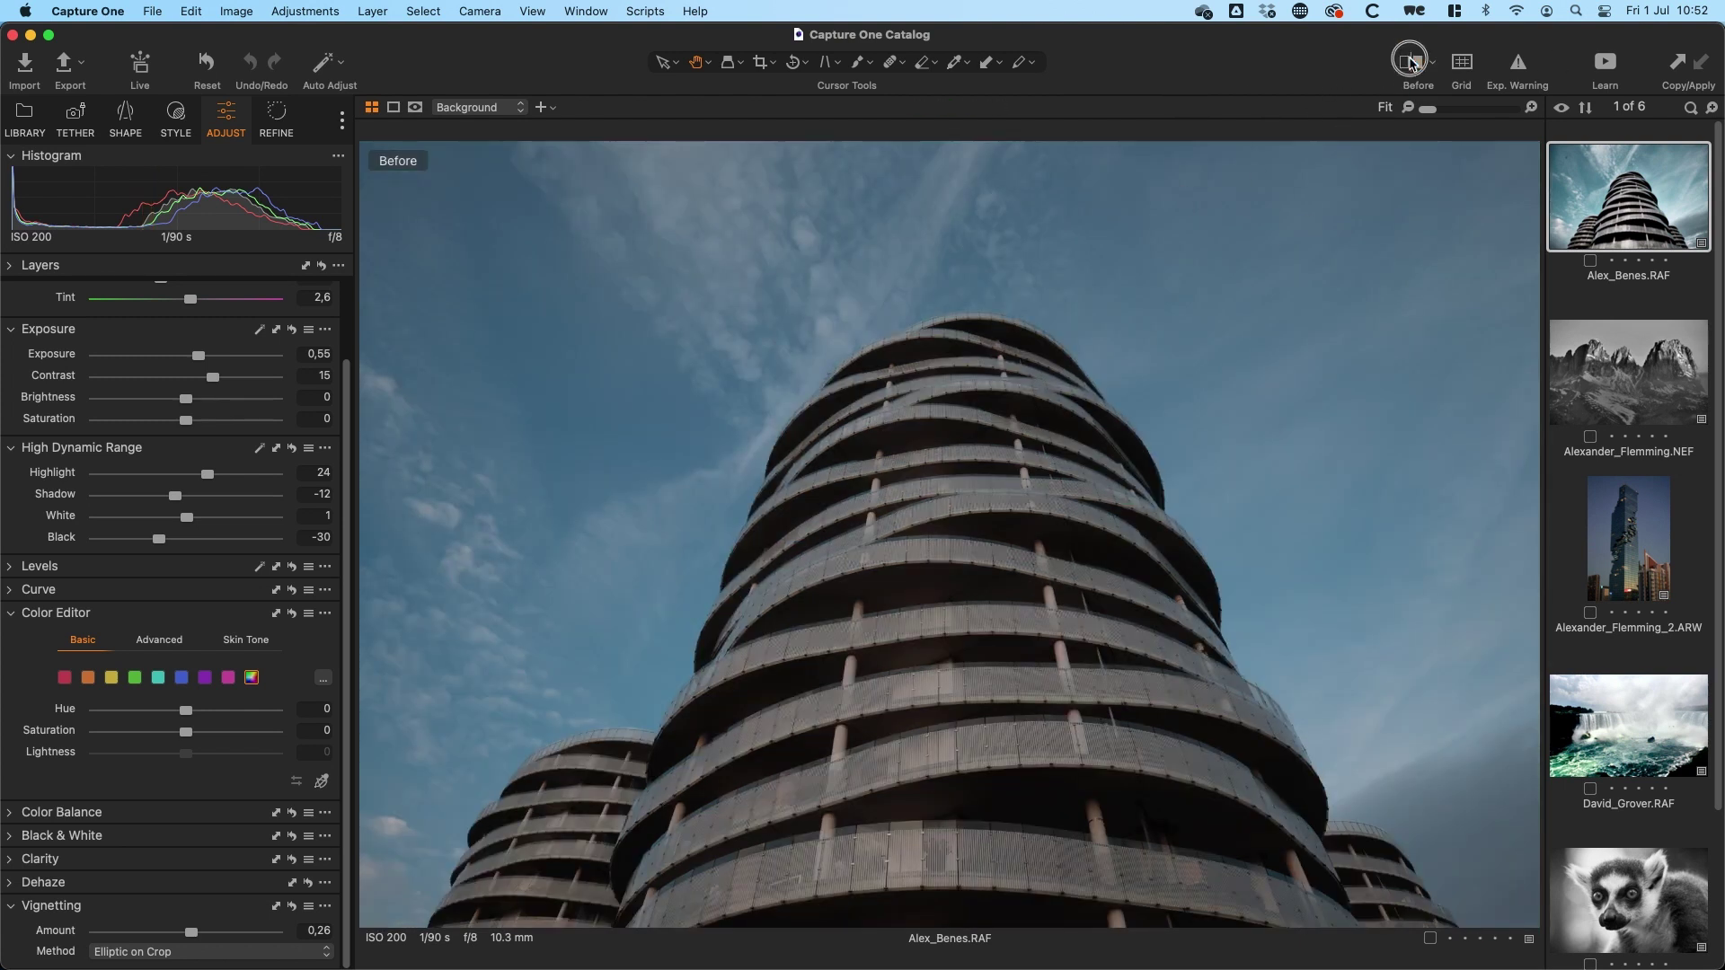
pyautogui.click(1414, 63)
pyautogui.click(1432, 65)
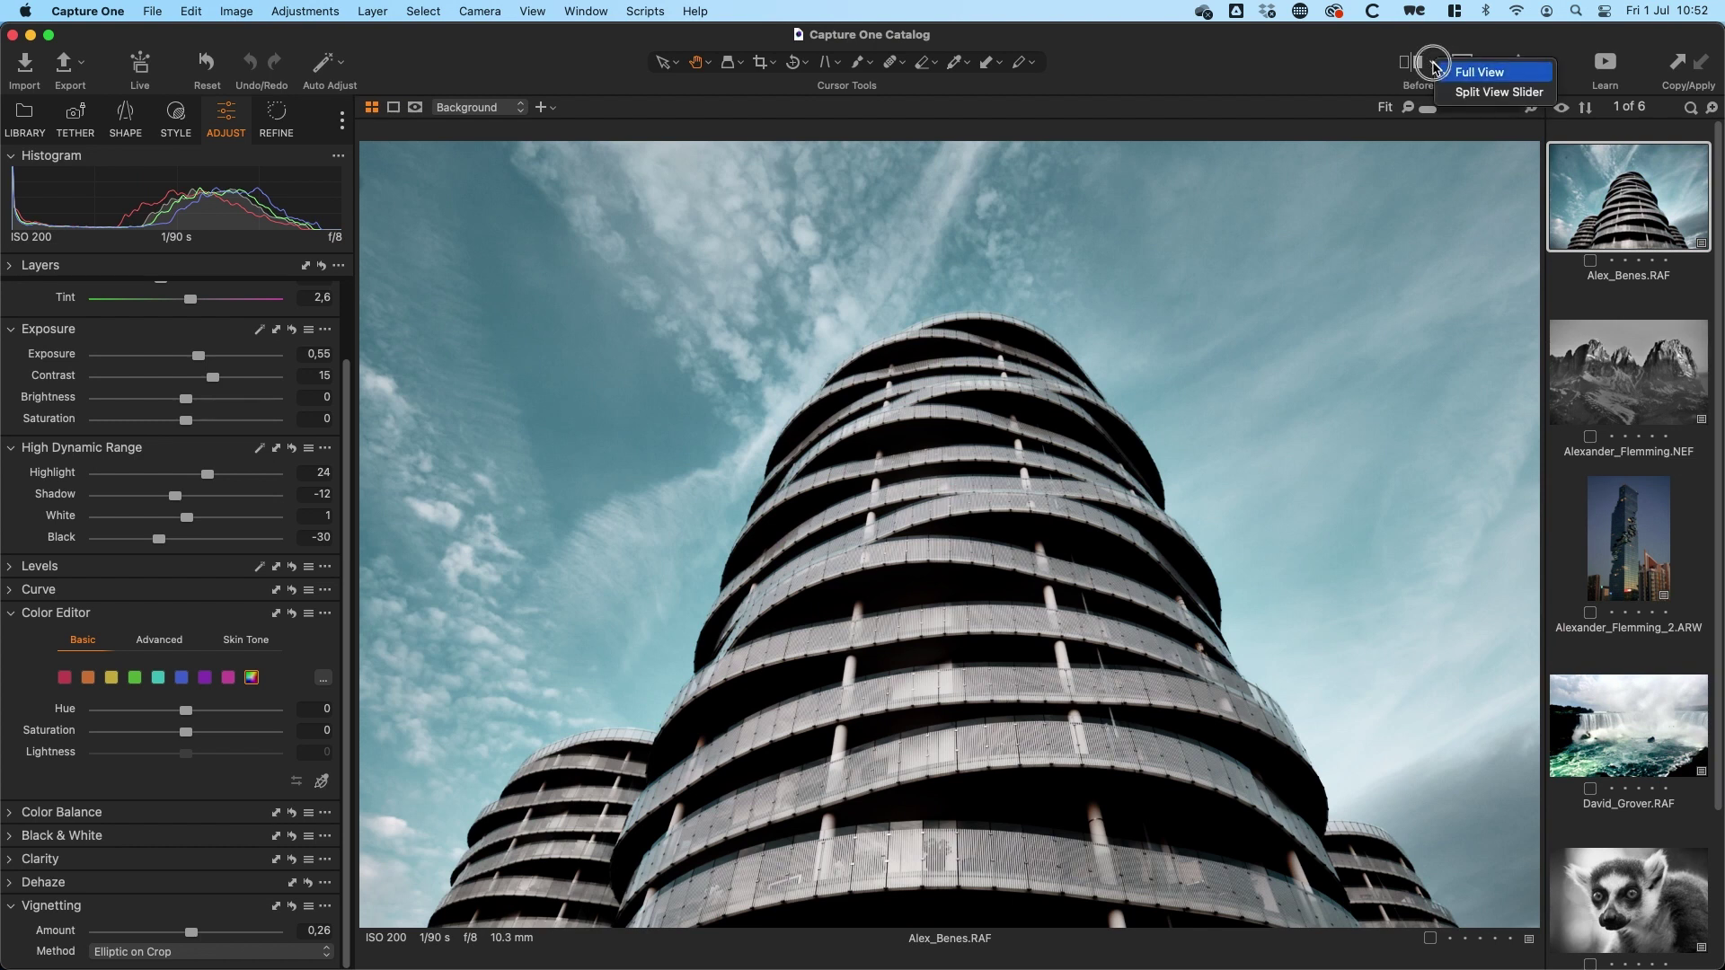
pyautogui.click(1468, 93)
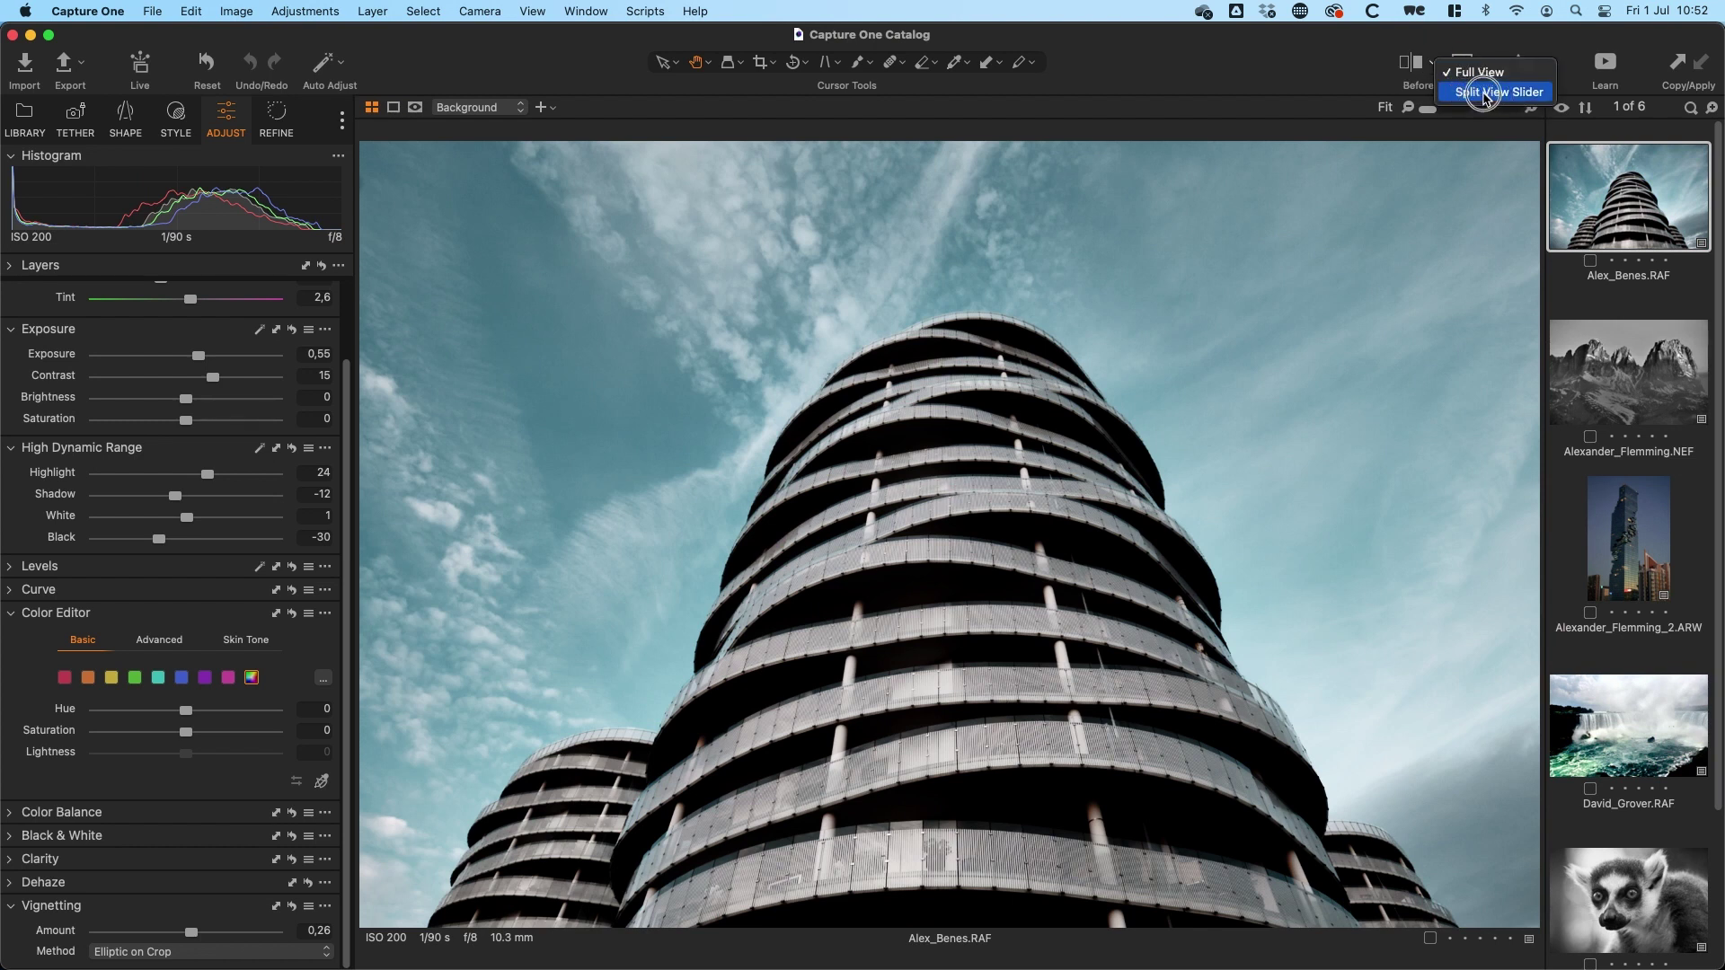
pyautogui.moveTo(949, 535); pyautogui.dragTo(955, 646)
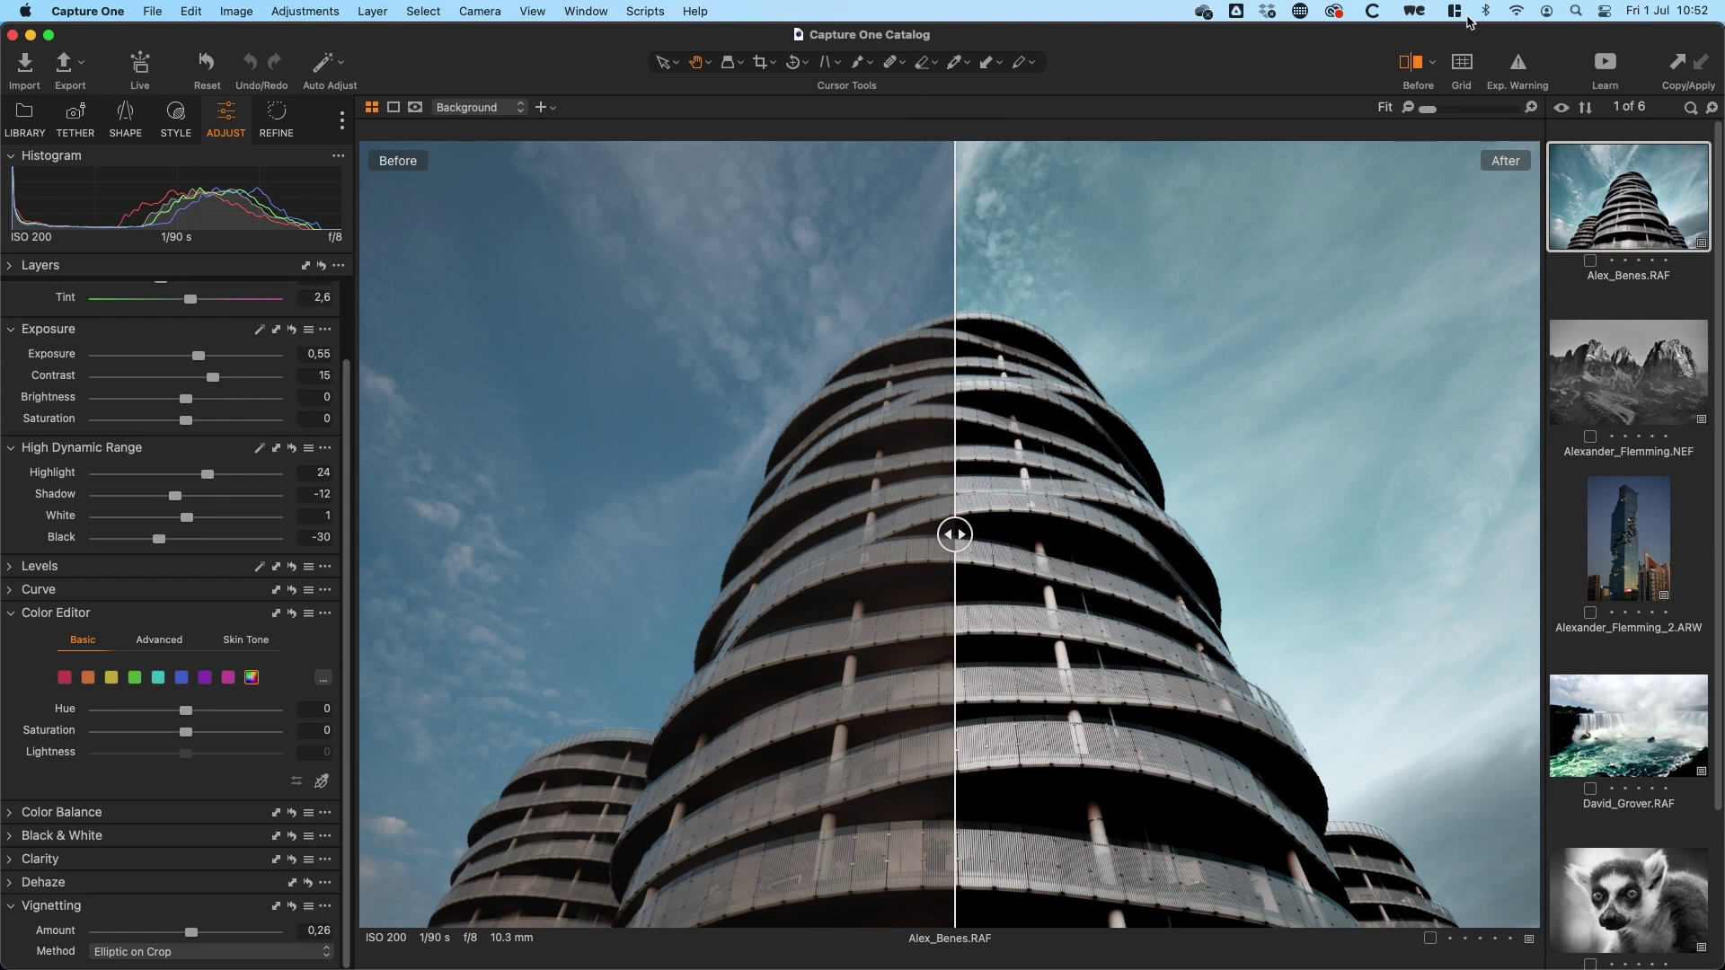
pyautogui.click(1408, 64)
# - Toggle the grid and the exposure warning on and off over the building photo
pyautogui.click(1464, 61)
pyautogui.click(1467, 61)
pyautogui.click(1518, 68)
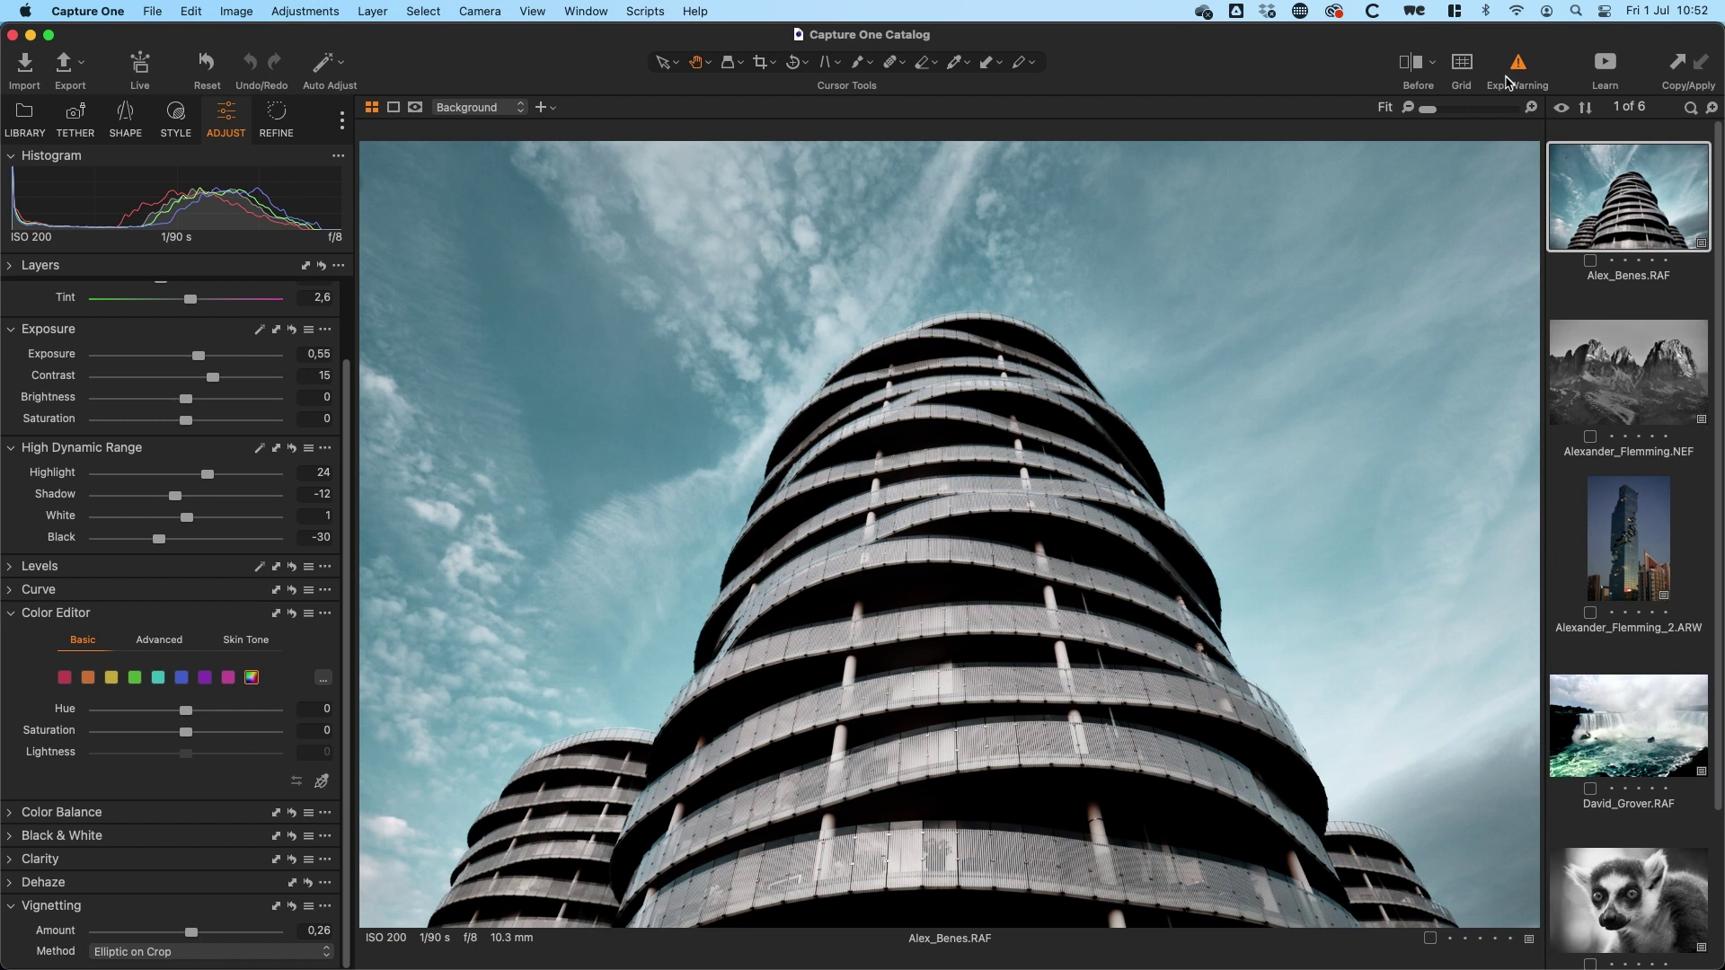
pyautogui.click(1518, 69)
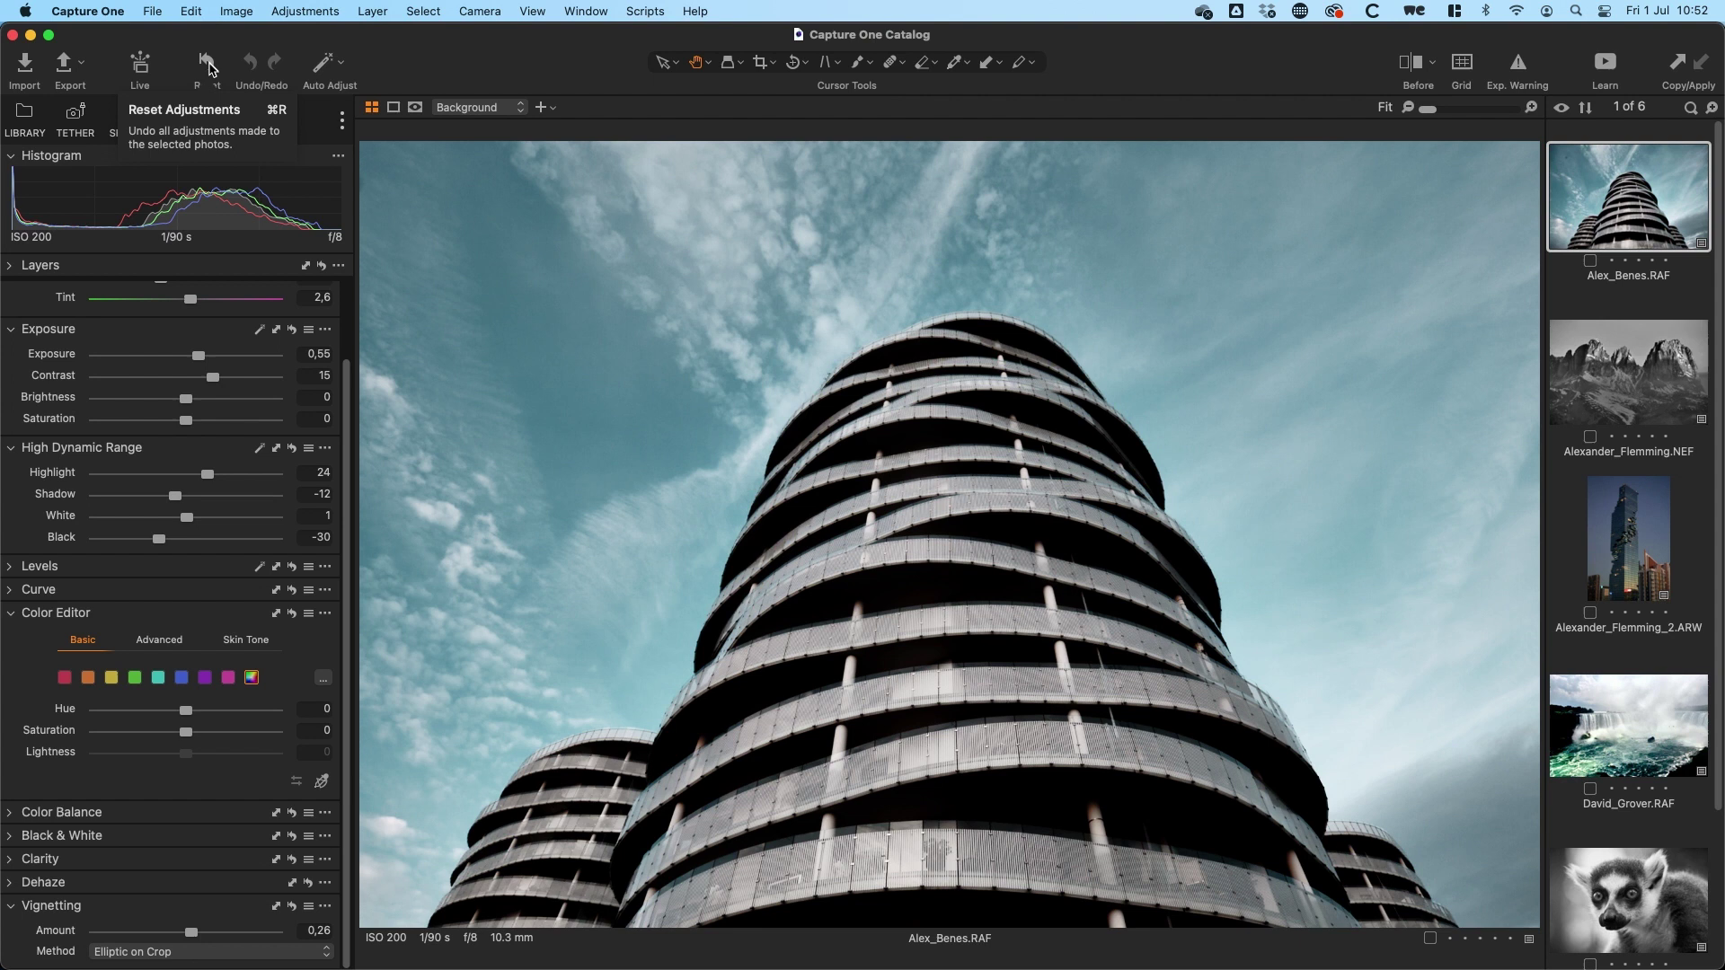
# - Reset all adjustments on the building photo and undo the reset
pyautogui.click(209, 65)
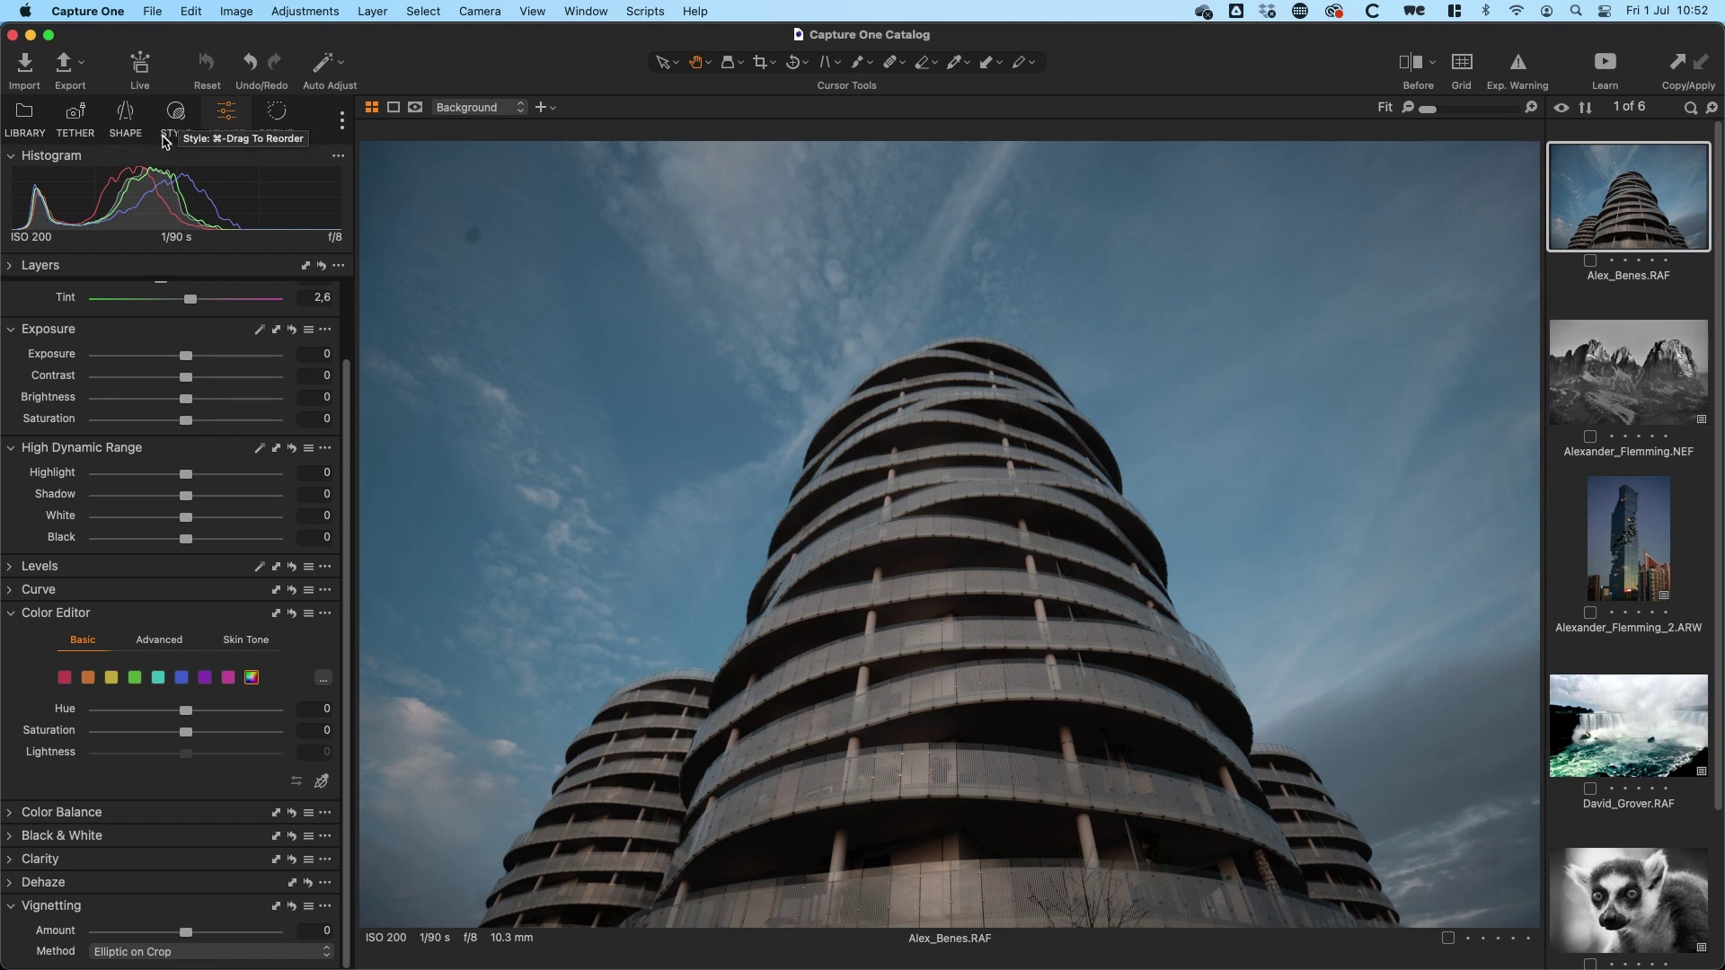
pyautogui.press('super+z')
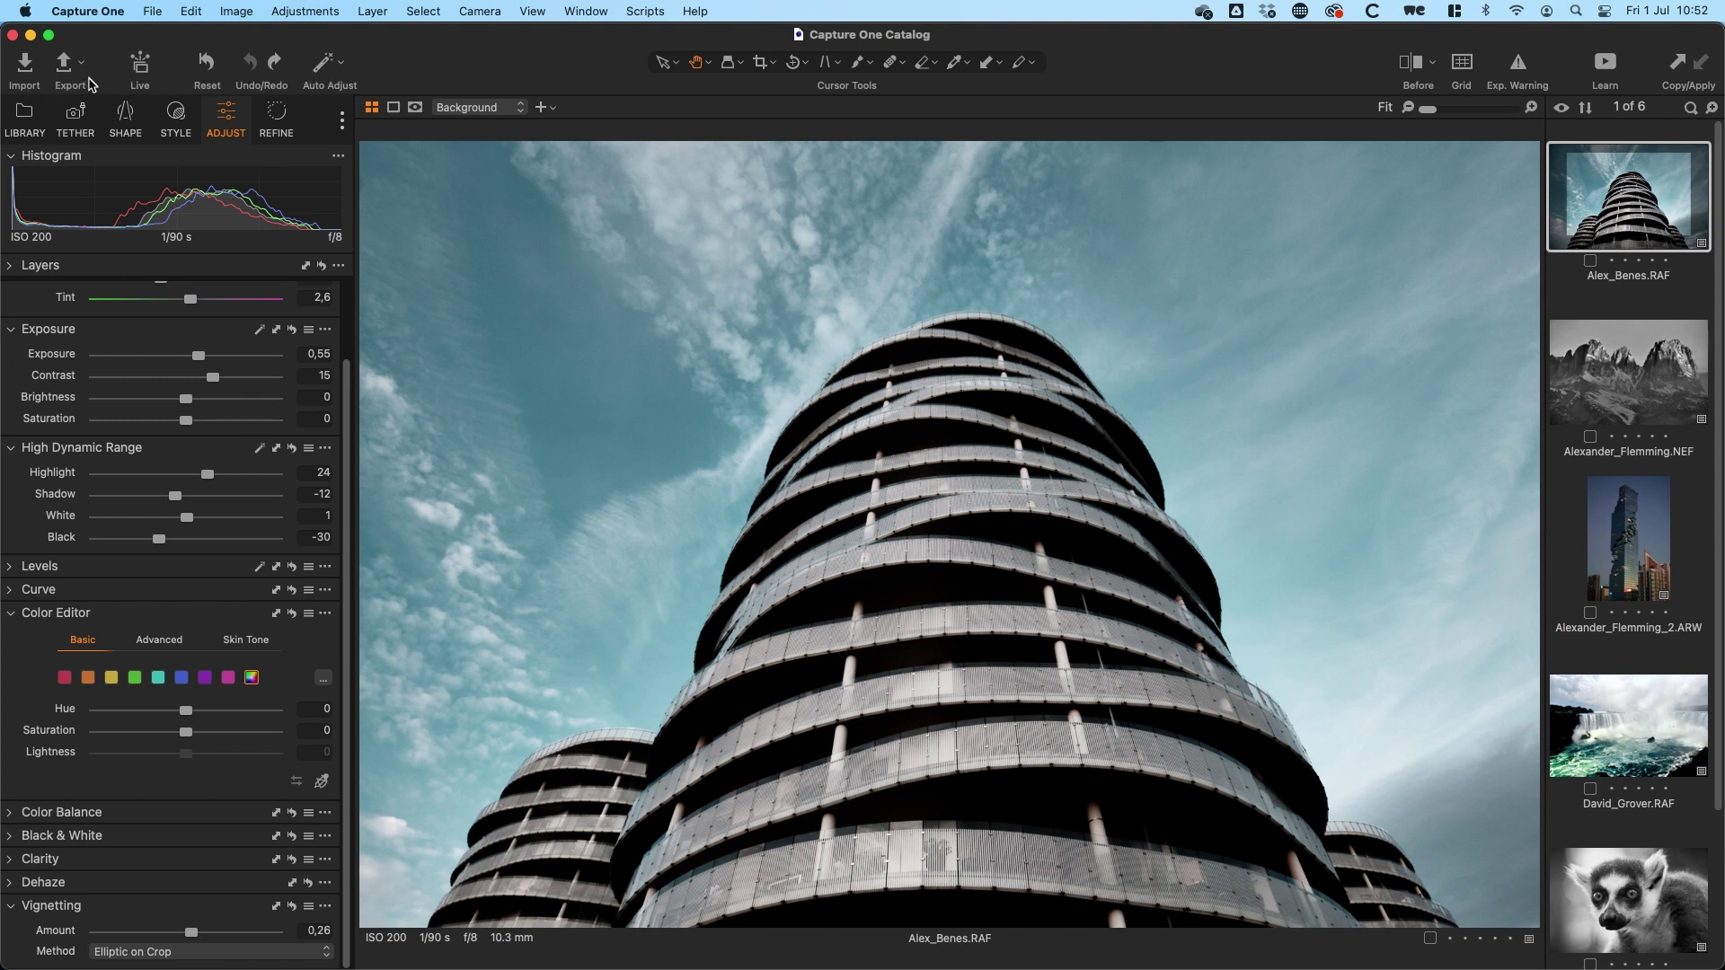
# - Display the Tips overlay explaining the interface and dismiss it after reading
pyautogui.click(697, 11)
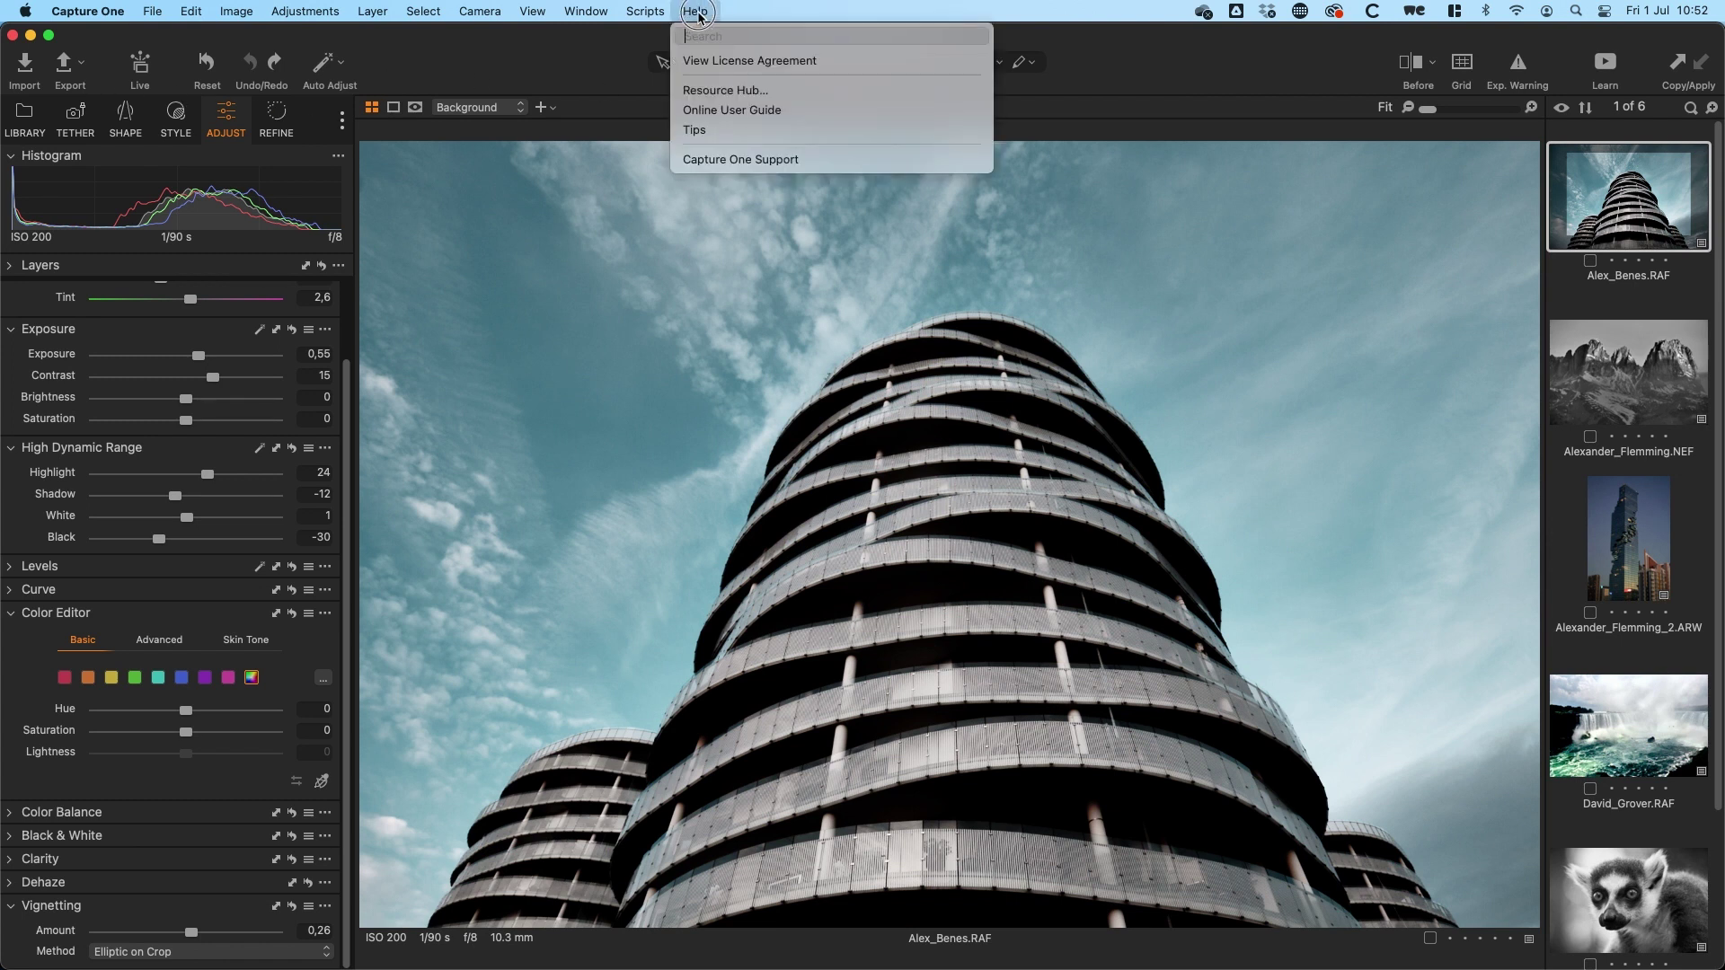
pyautogui.click(714, 130)
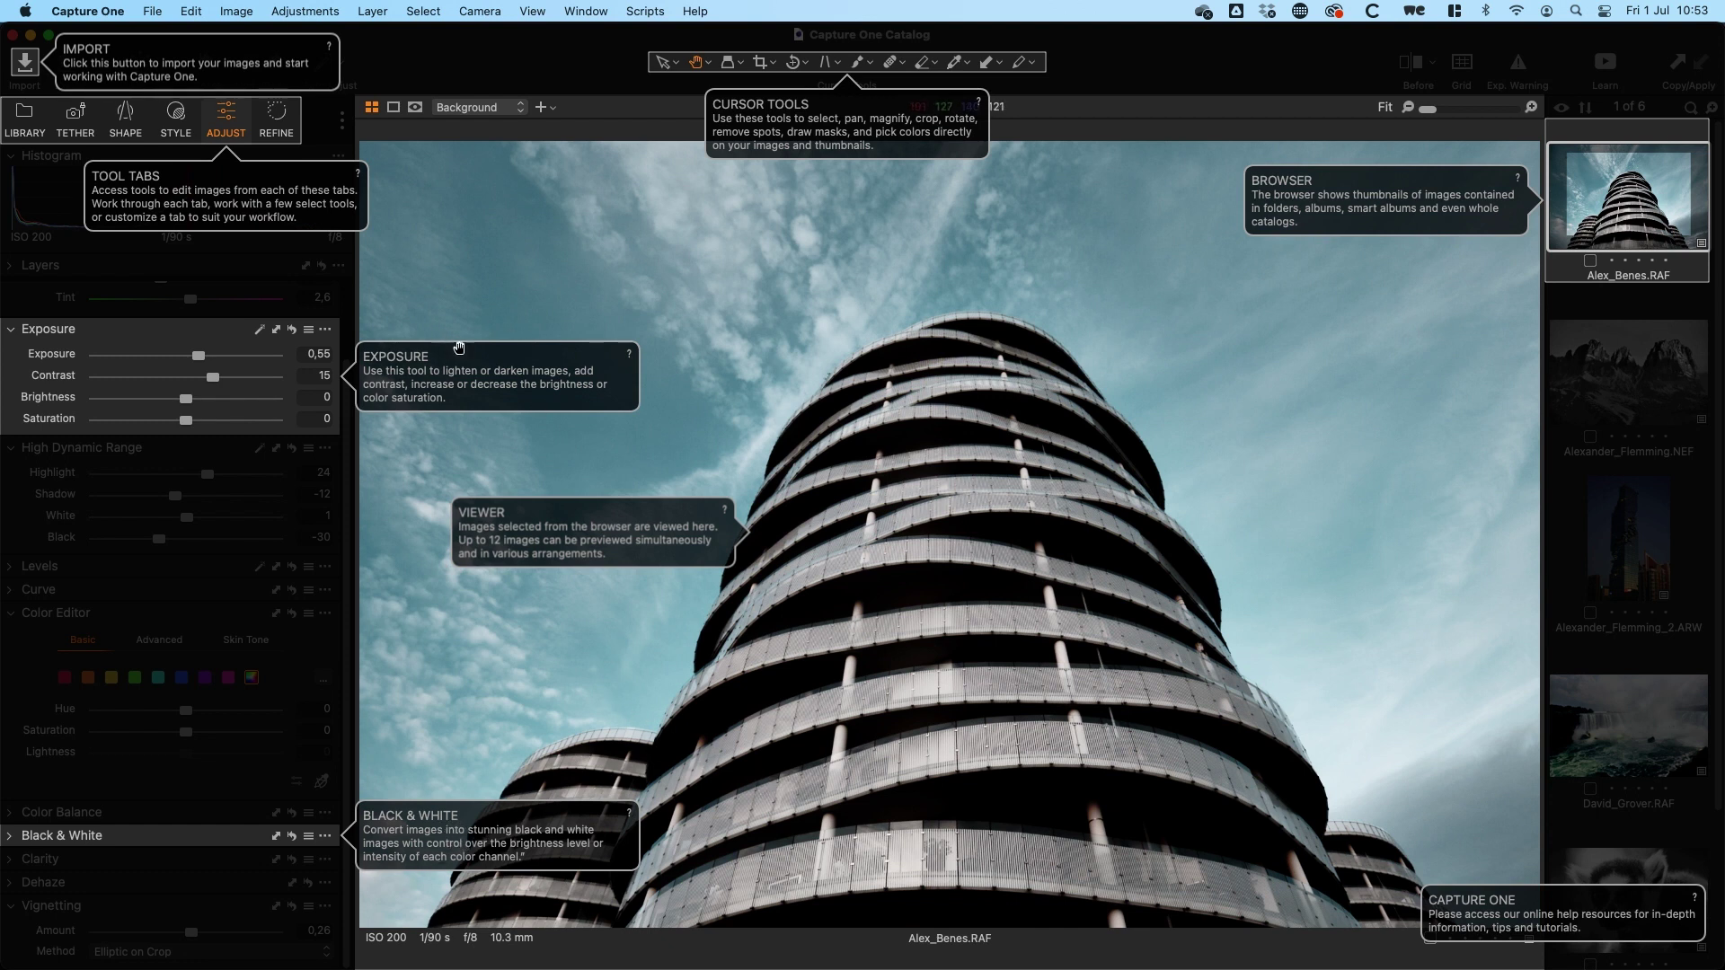
pyautogui.click(1208, 104)
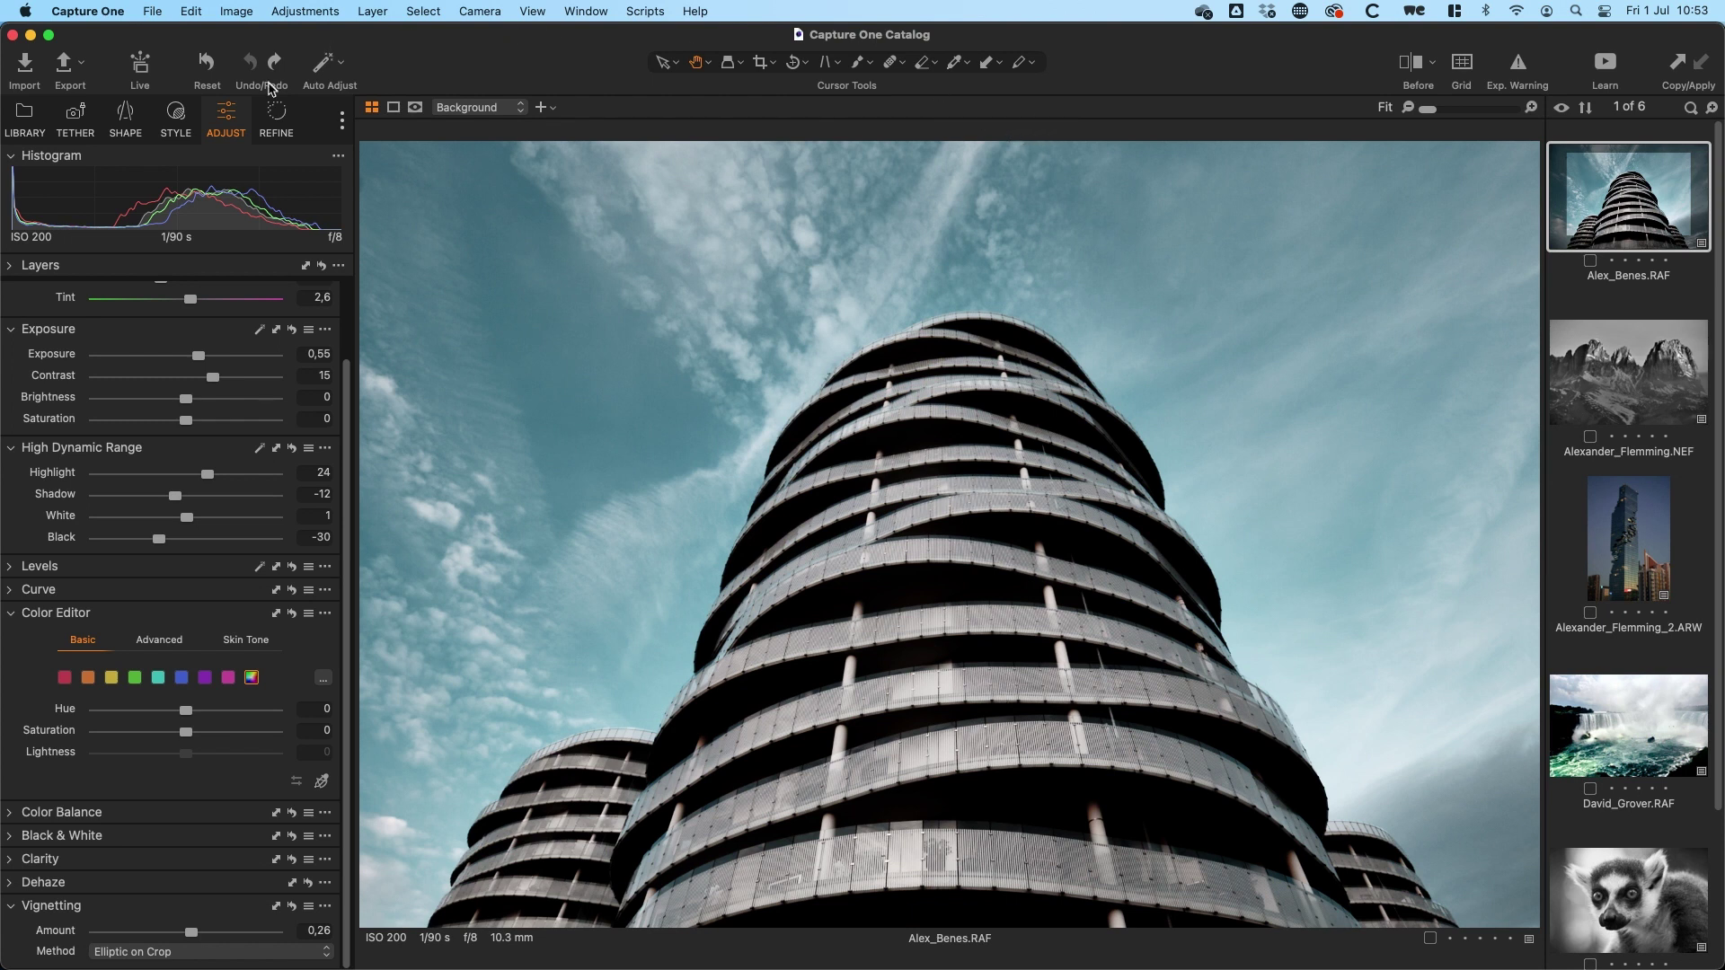
# - Start an image import from the France 2021 folder and show the candidate images in the large Viewer
pyautogui.click(30, 122)
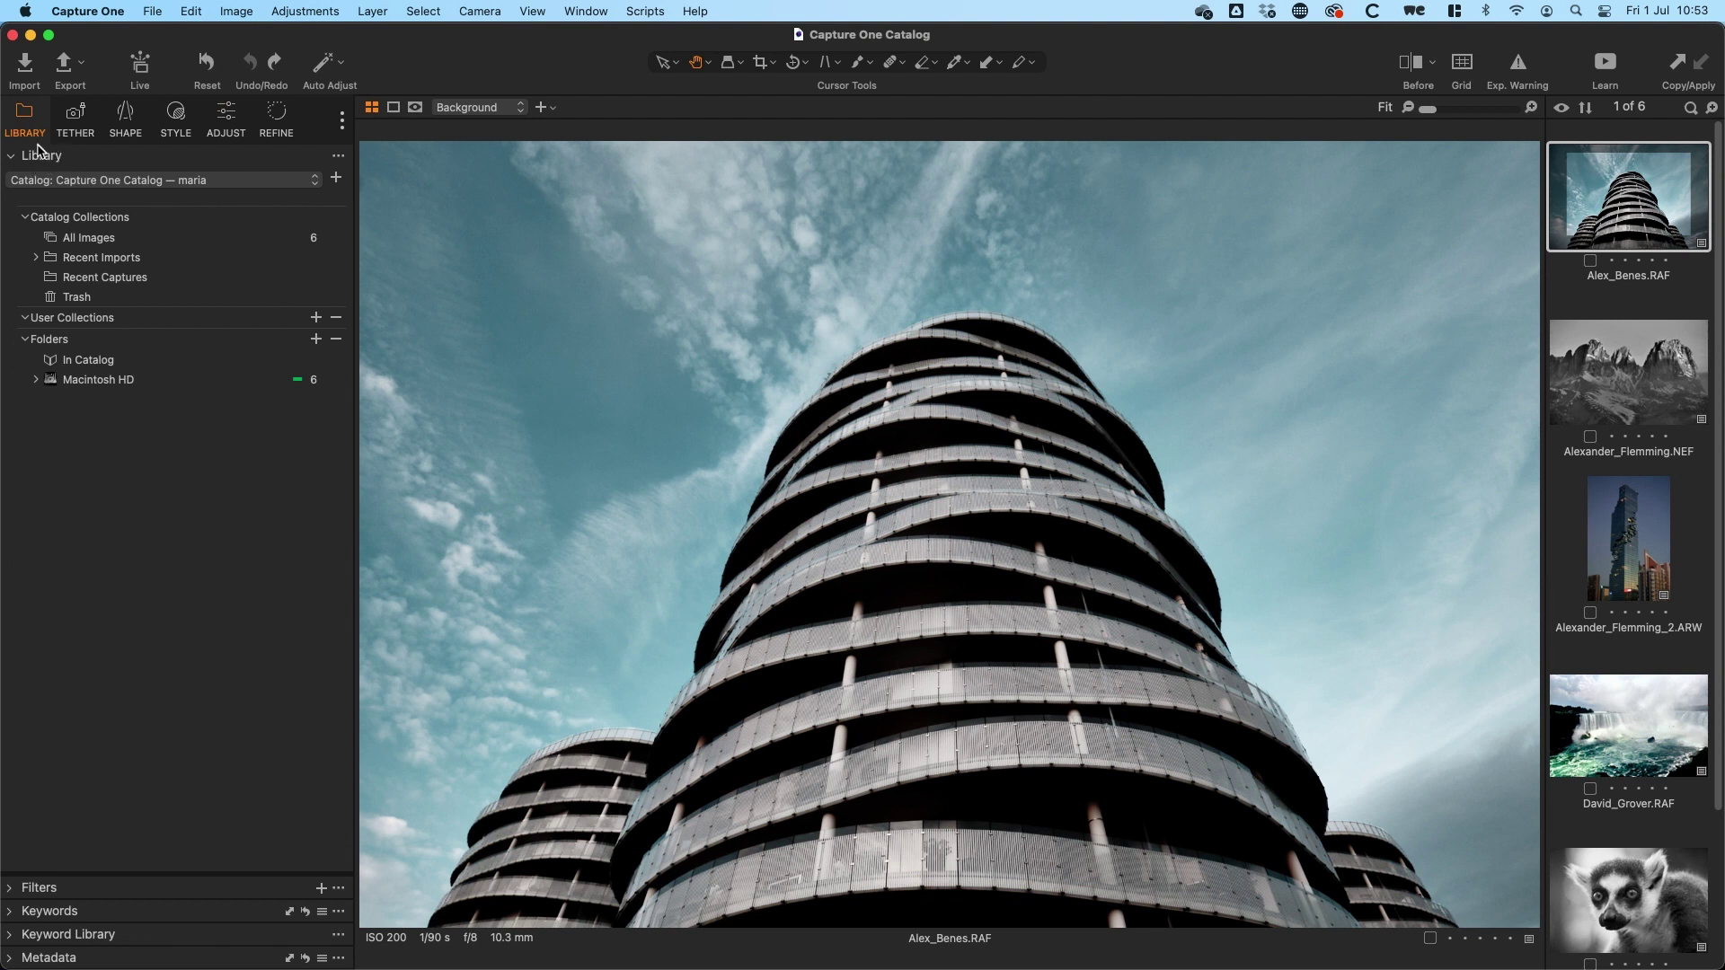
pyautogui.click(28, 70)
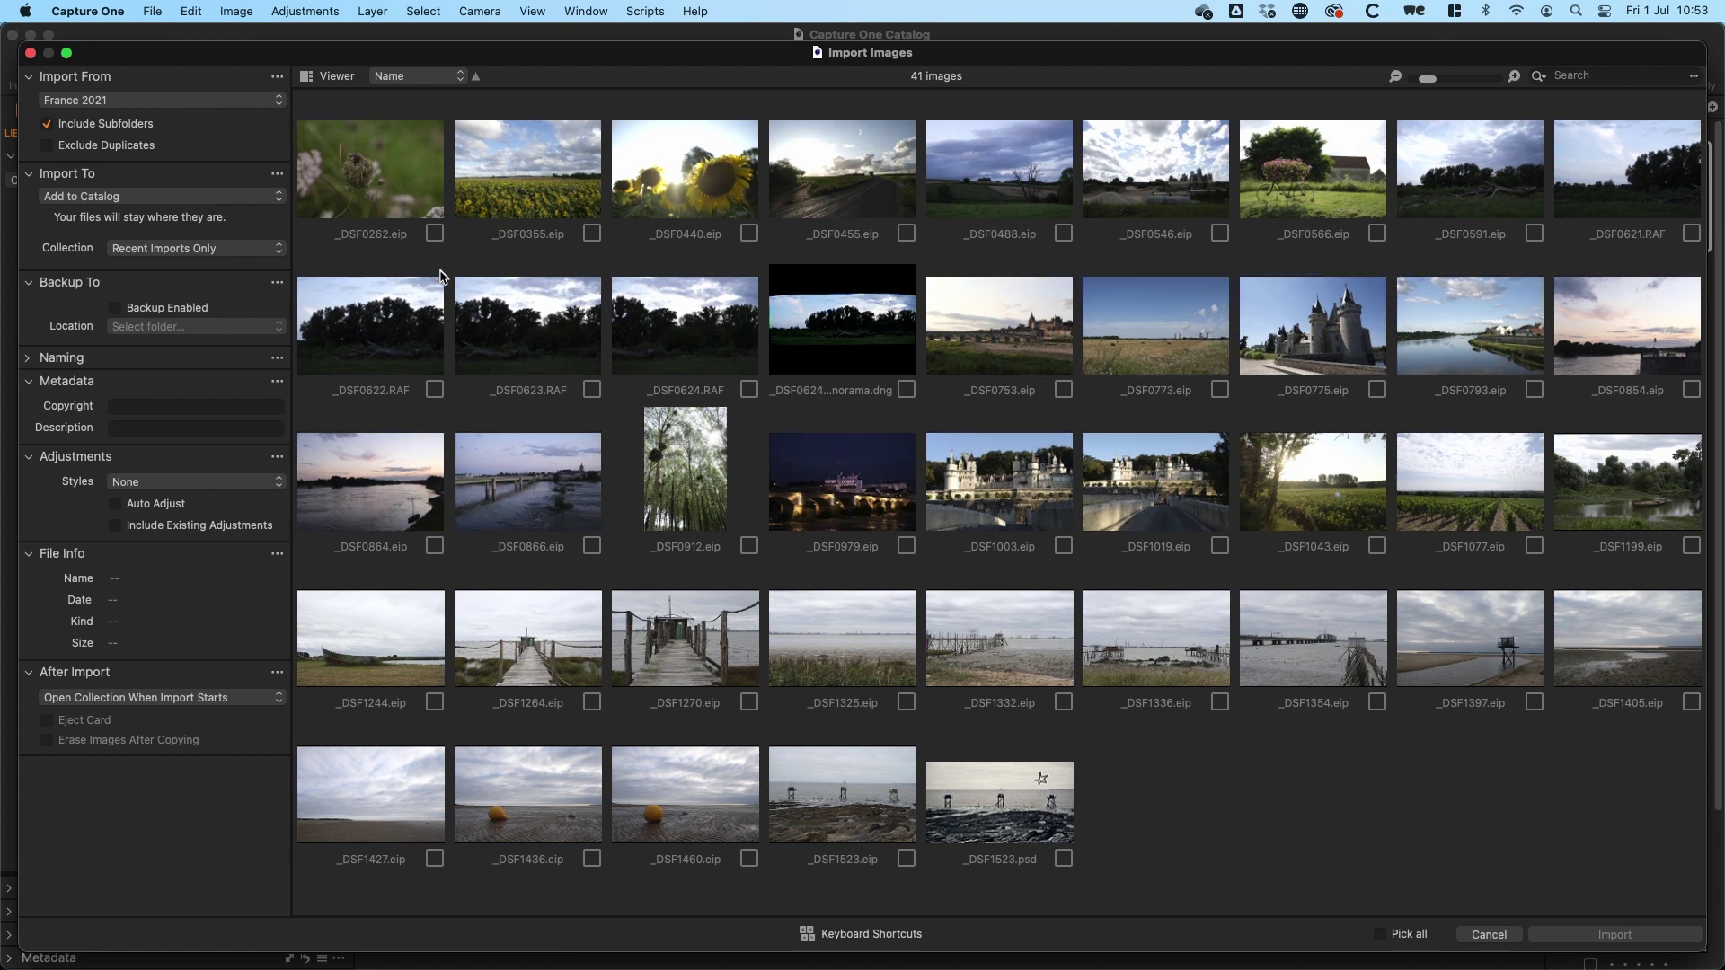
pyautogui.click(306, 76)
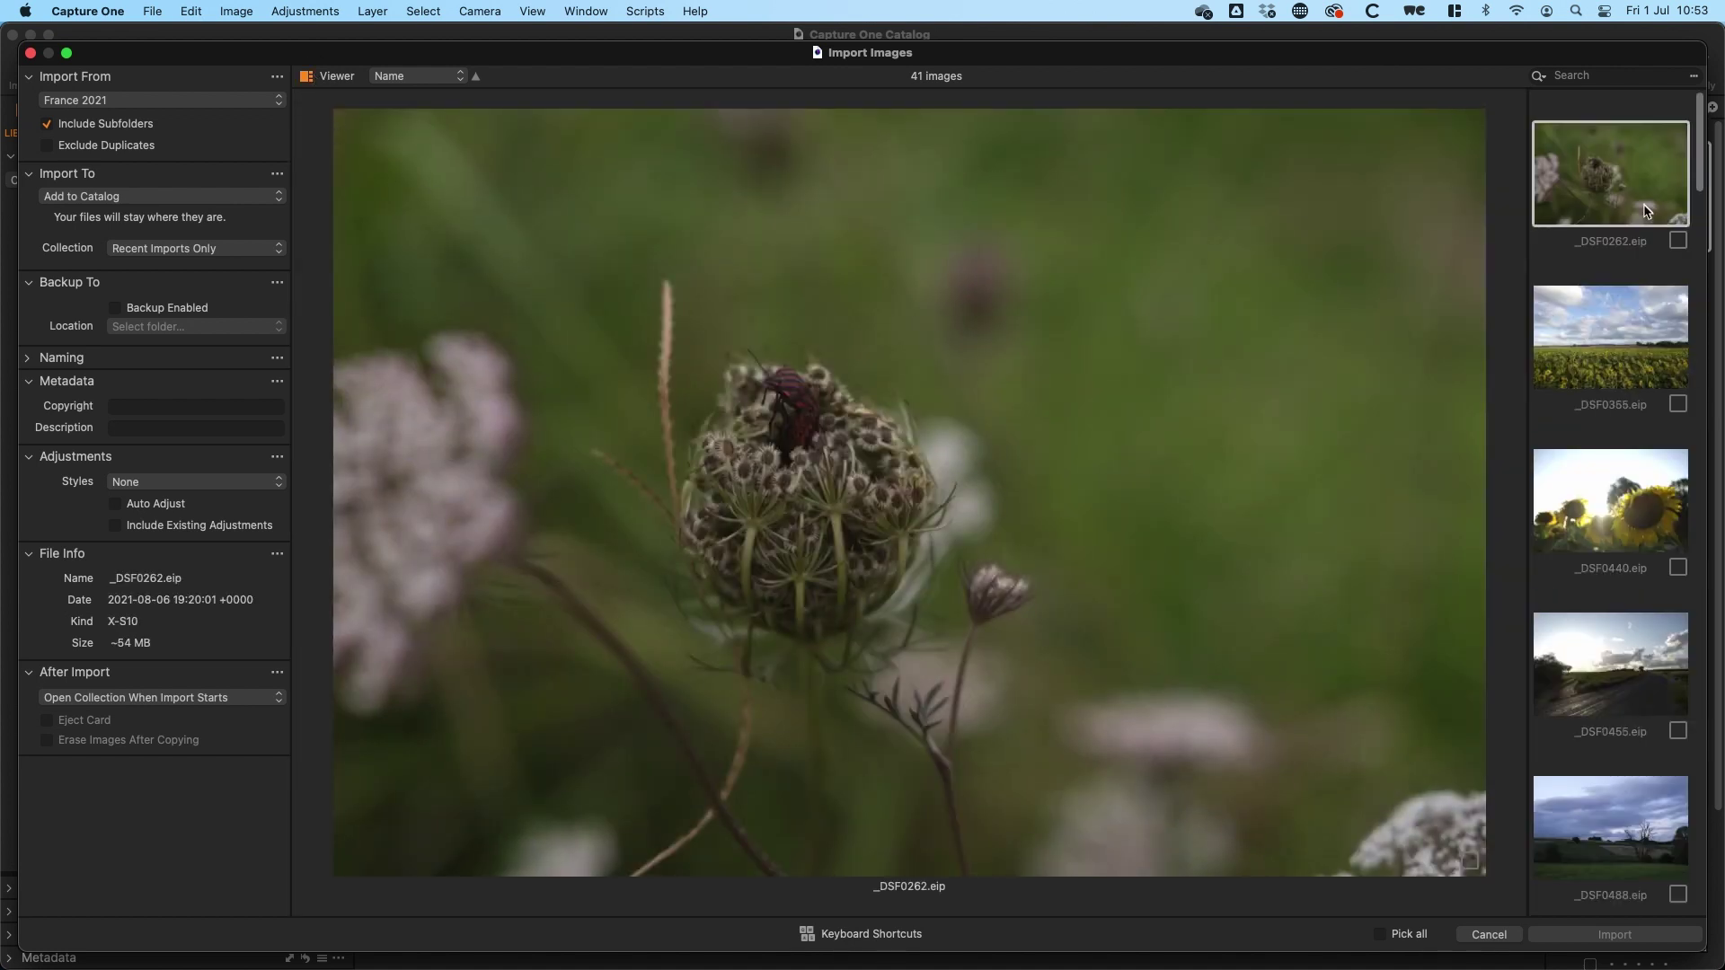
# - Browse the first images of the import folder one by one and pick _DSF0440.eip
pyautogui.press('Down')
pyautogui.press('Down')
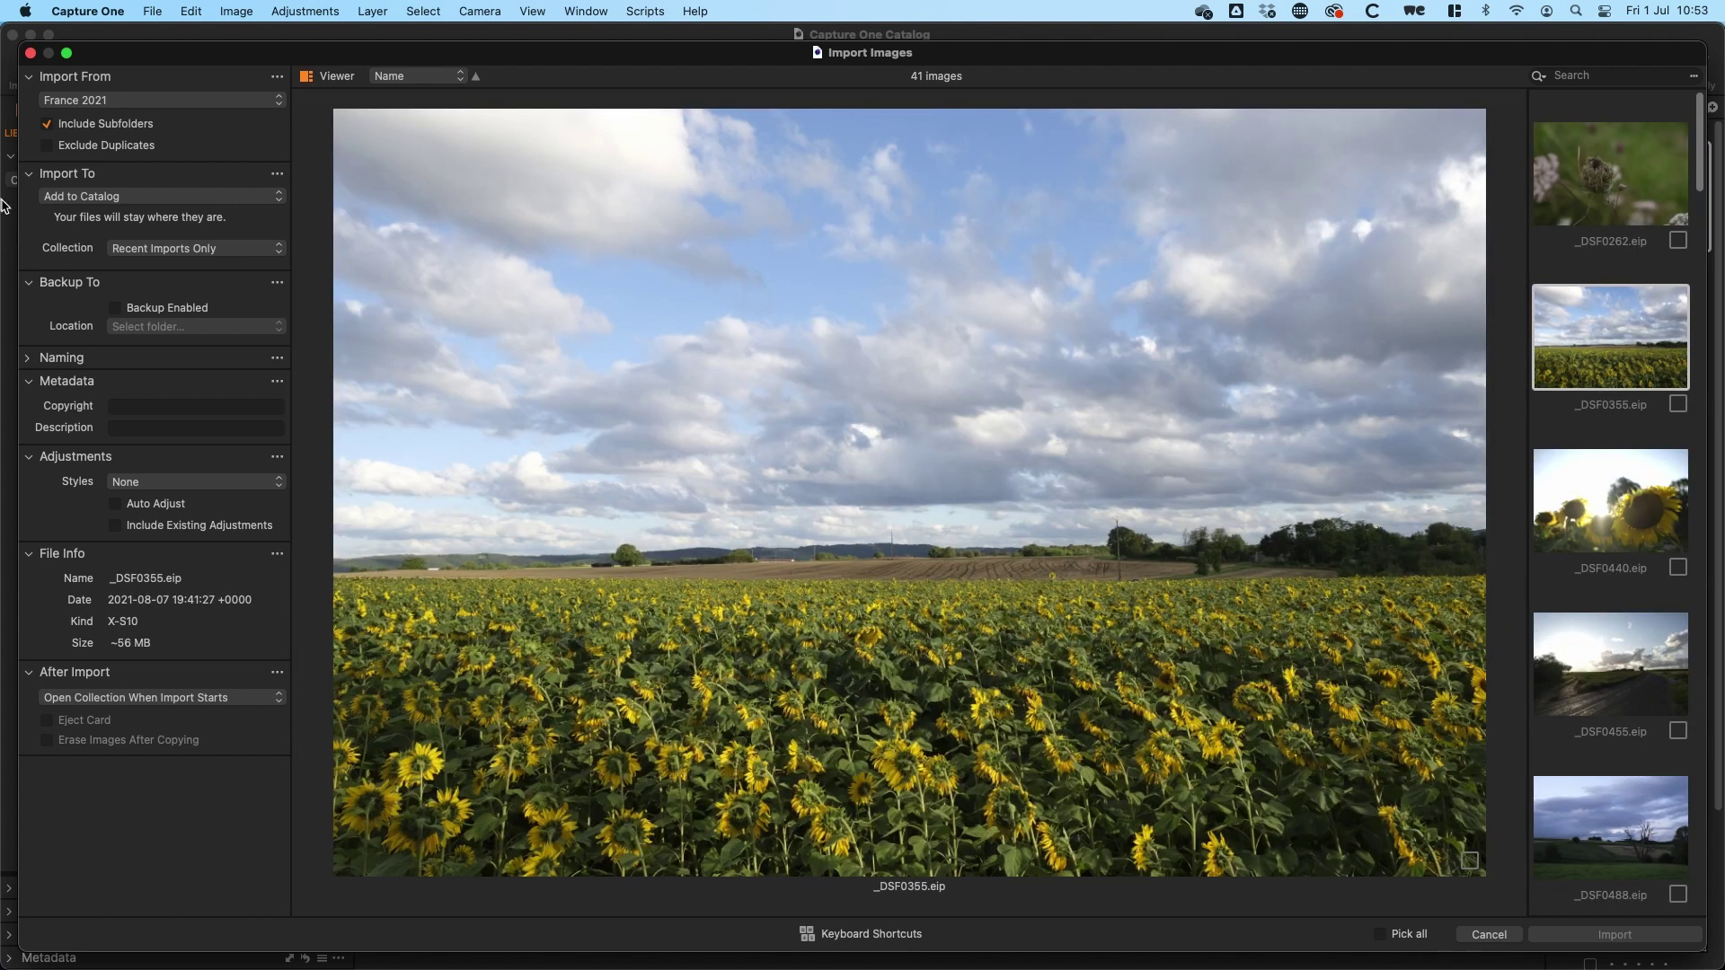
pyautogui.press('Up')
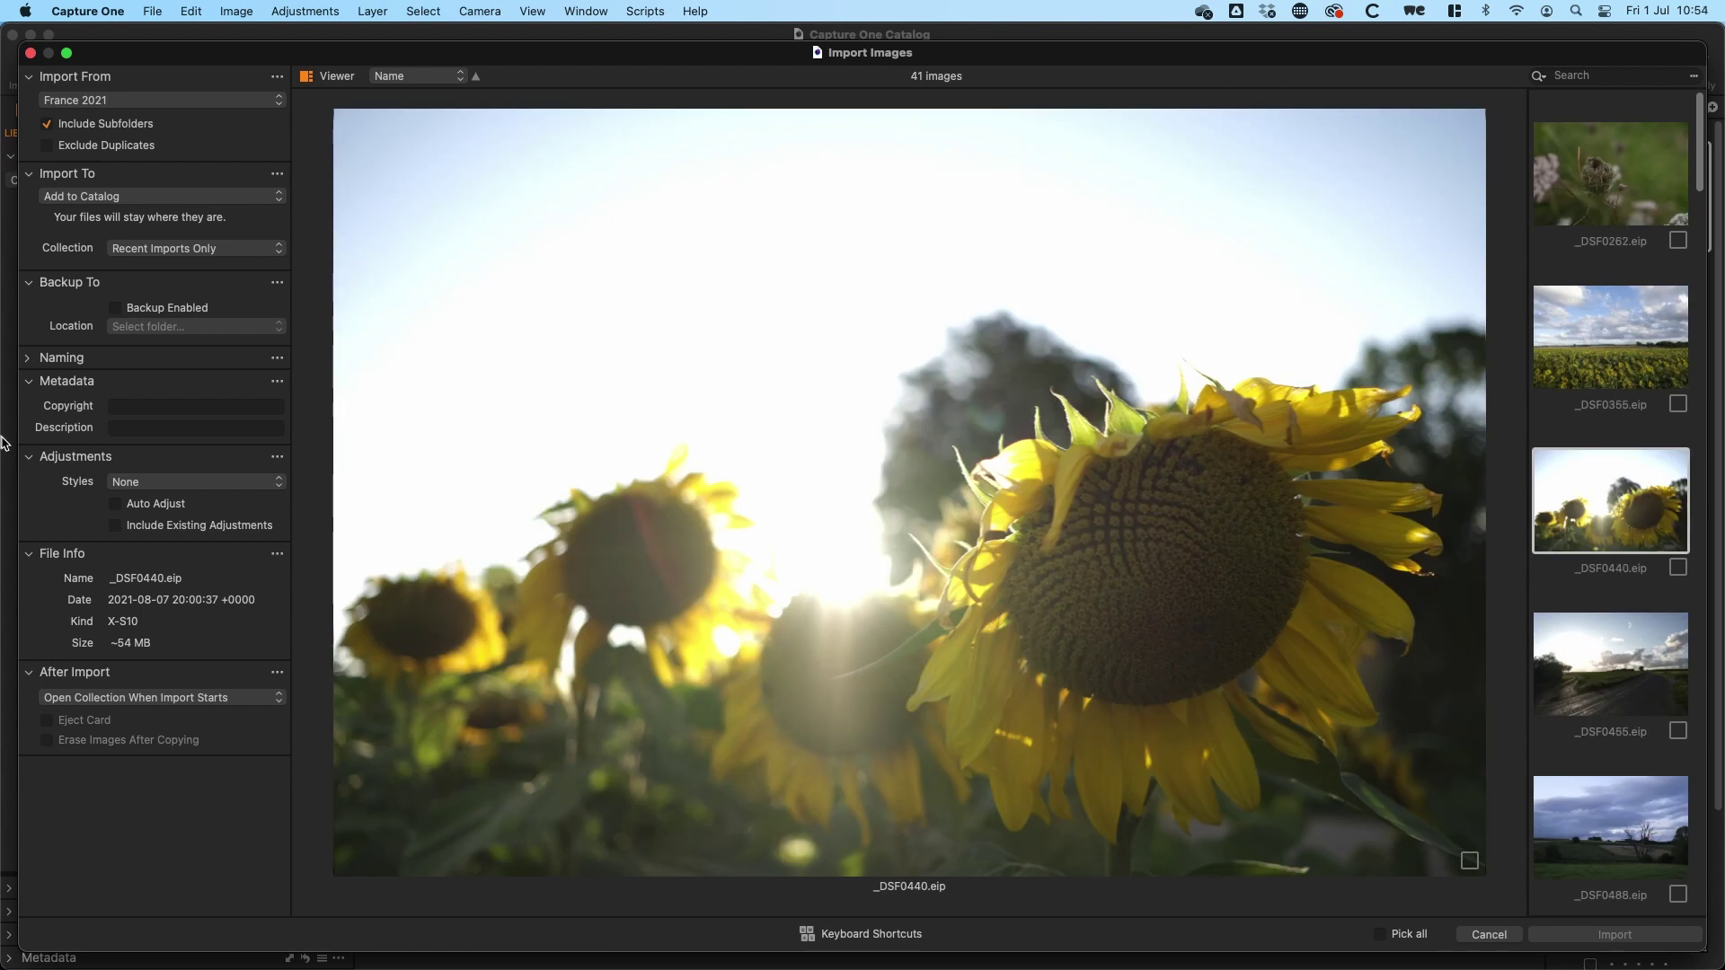
pyautogui.press('Up')
pyautogui.press('Down')
pyautogui.press('space')
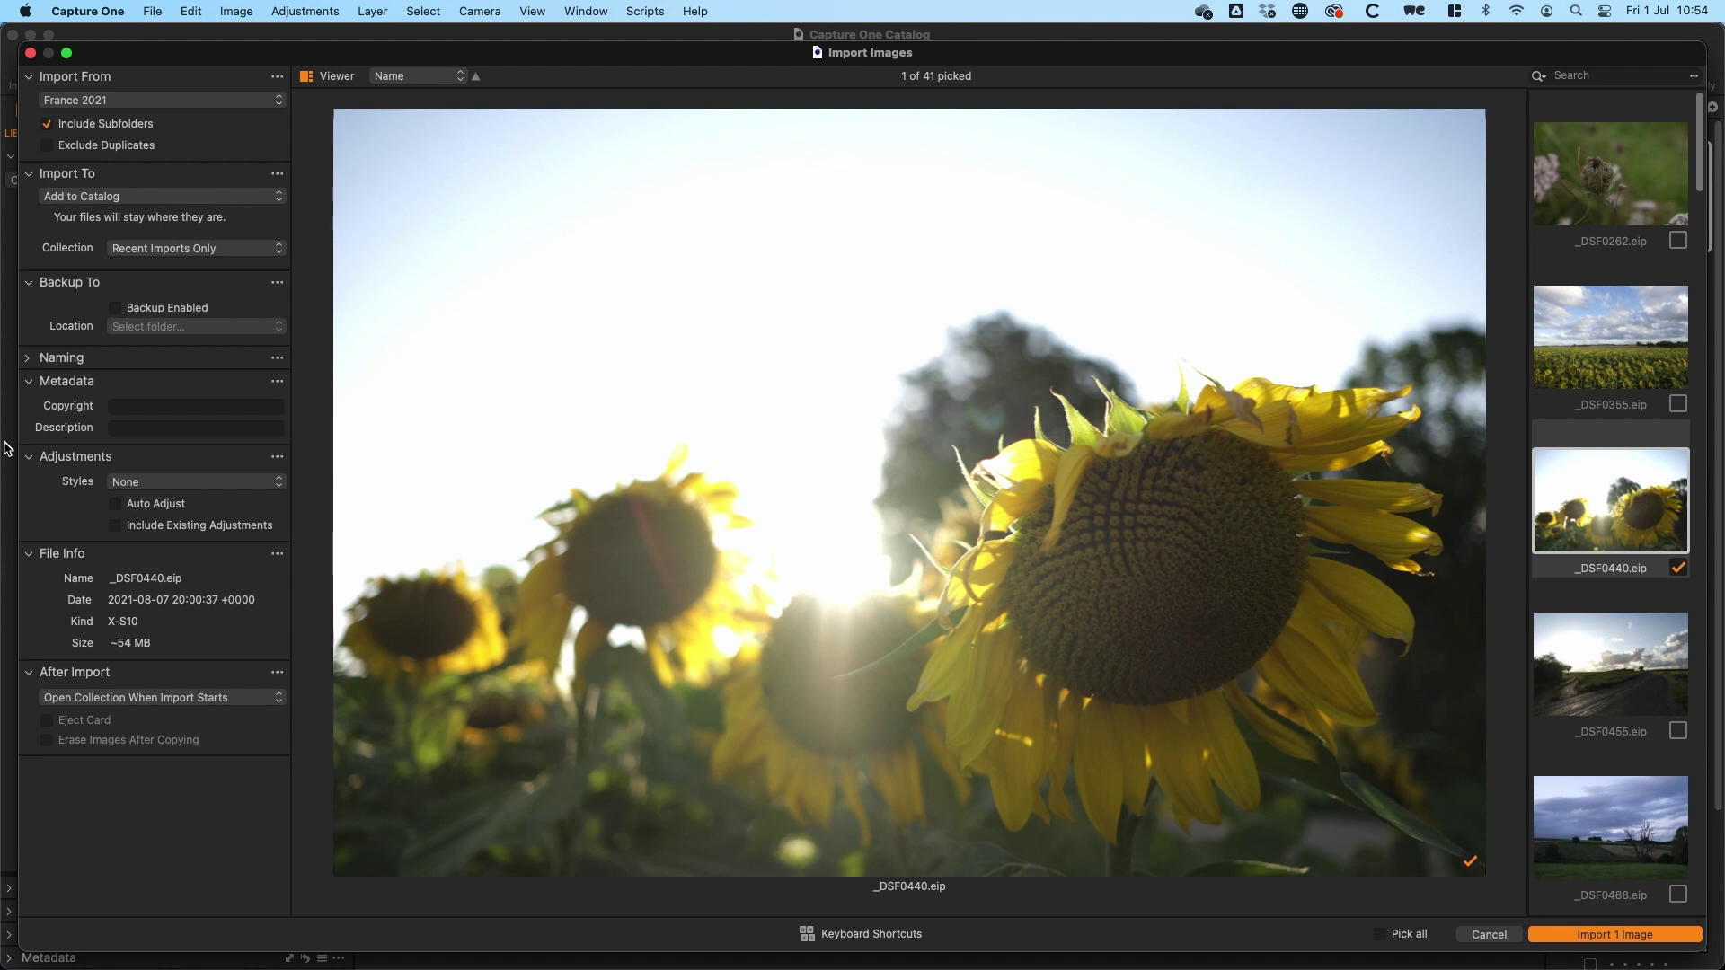
# - Pick _DSF0488.eip and _DSF0622.RAF as well, and import the three picked images into the catalog
pyautogui.press('Right')
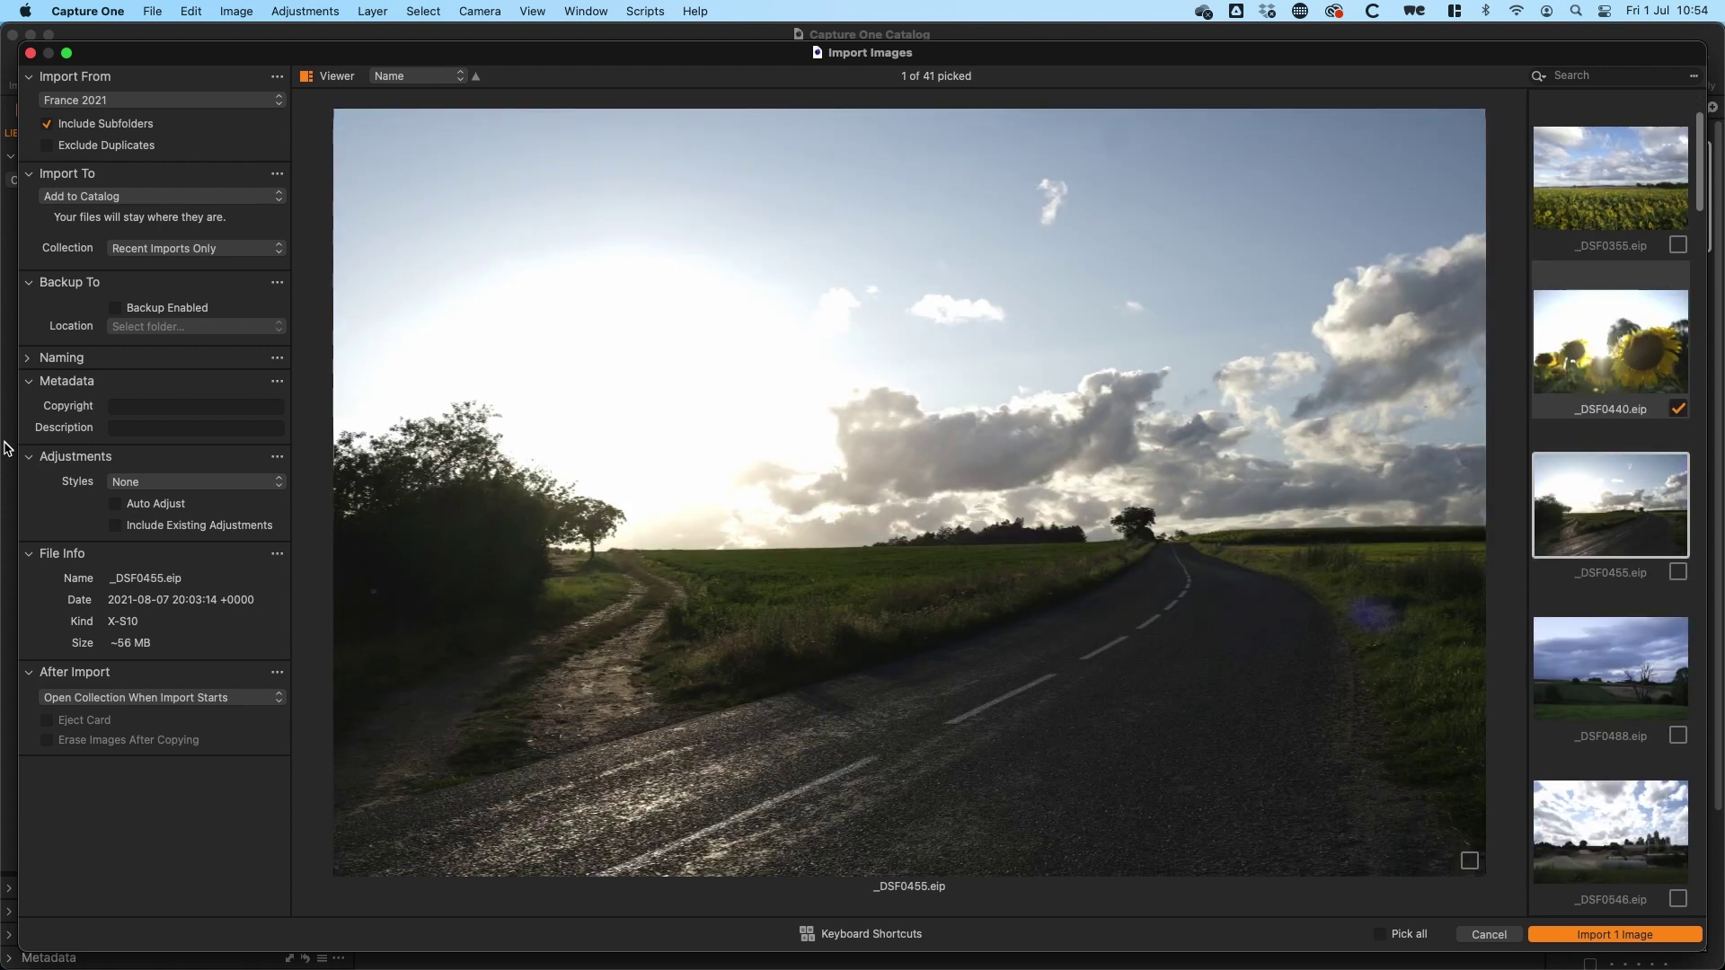
pyautogui.press('Right')
pyautogui.press('space')
pyautogui.press('Right')
pyautogui.press('Right')
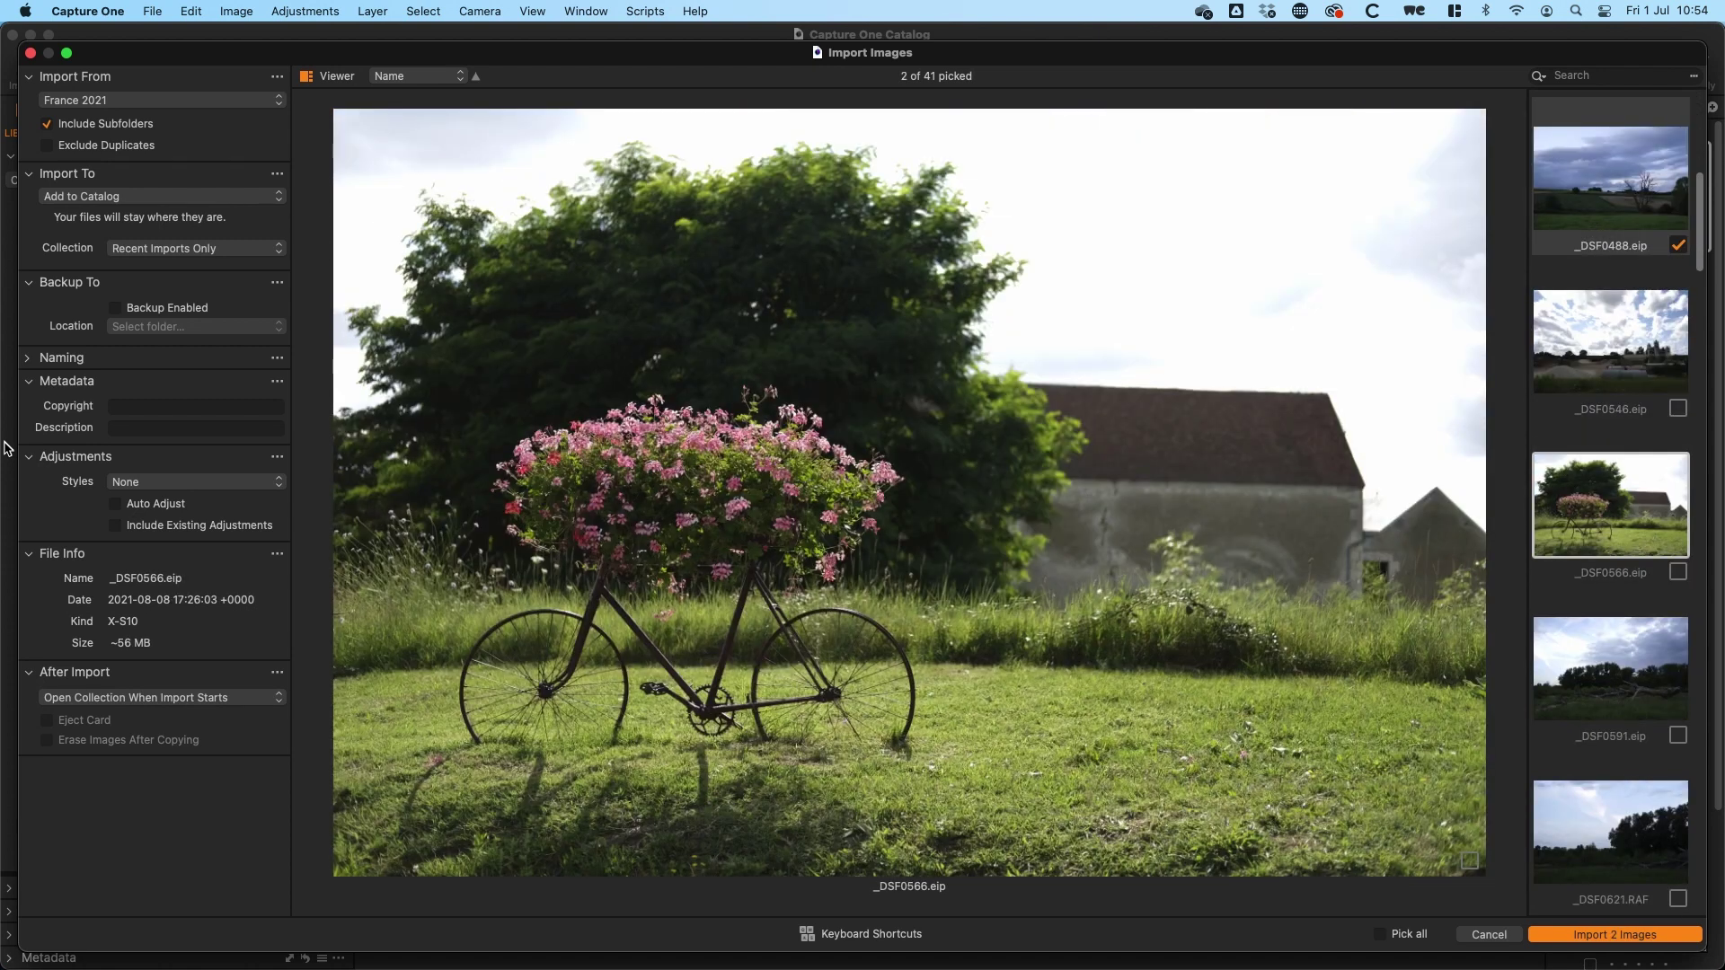
pyautogui.press('Right')
pyautogui.press('Right')
pyautogui.press('Right')
pyautogui.press('space')
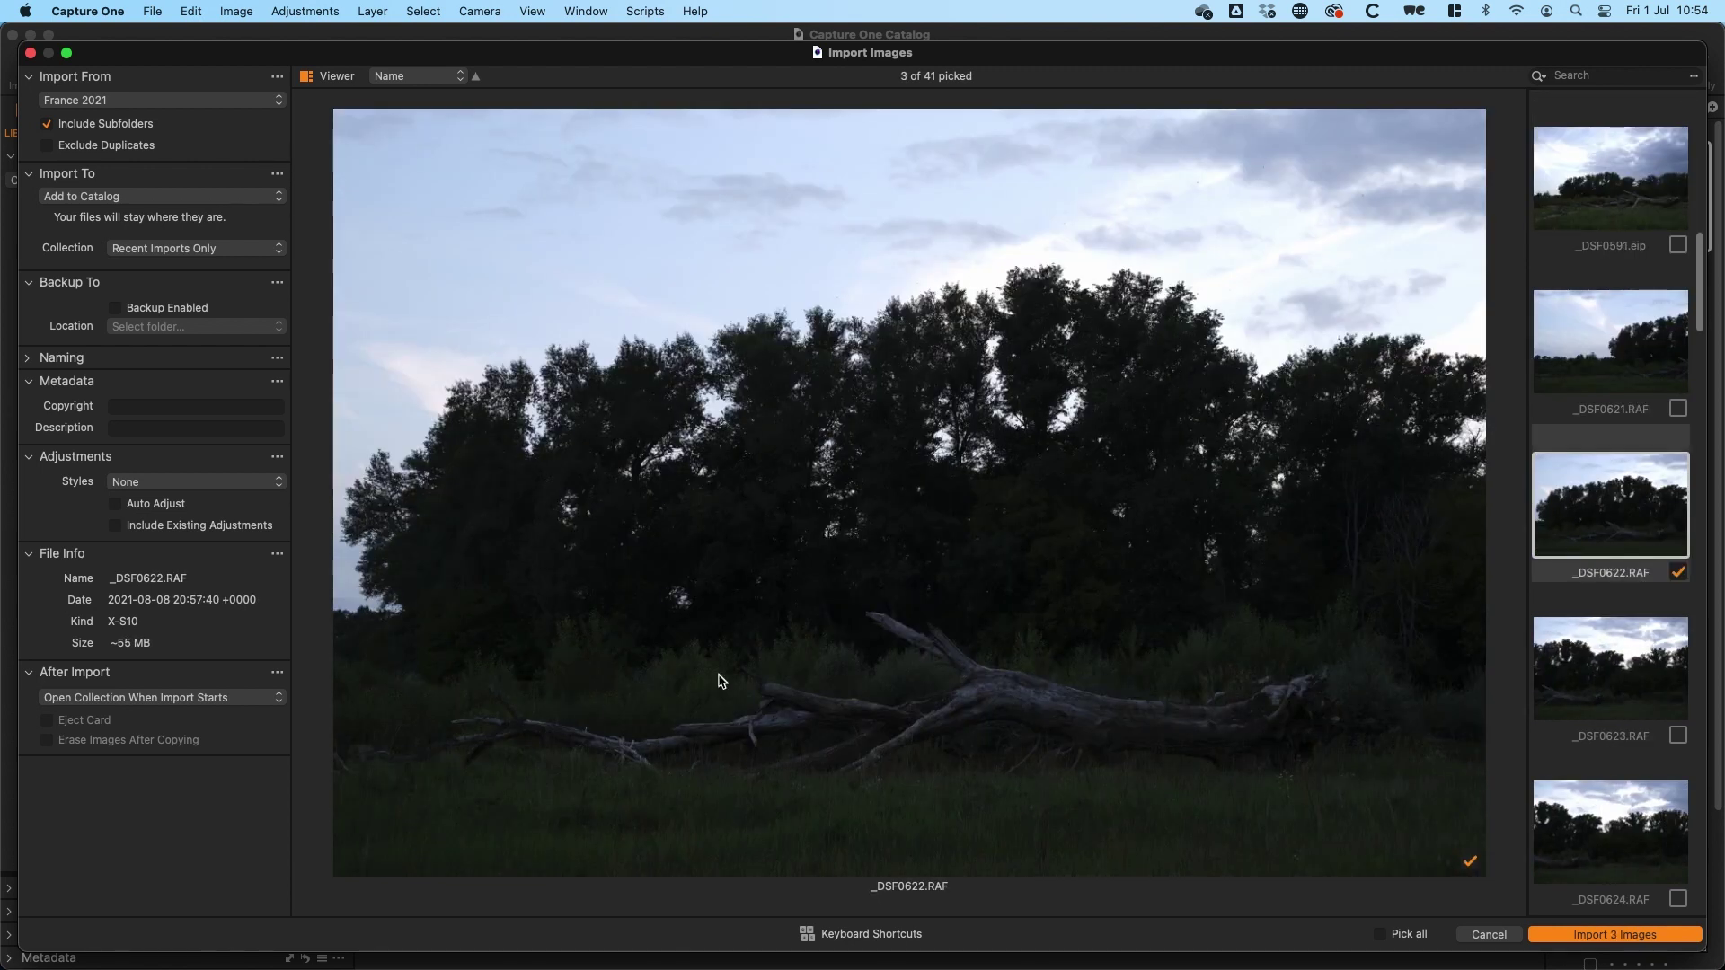
pyautogui.click(1622, 939)
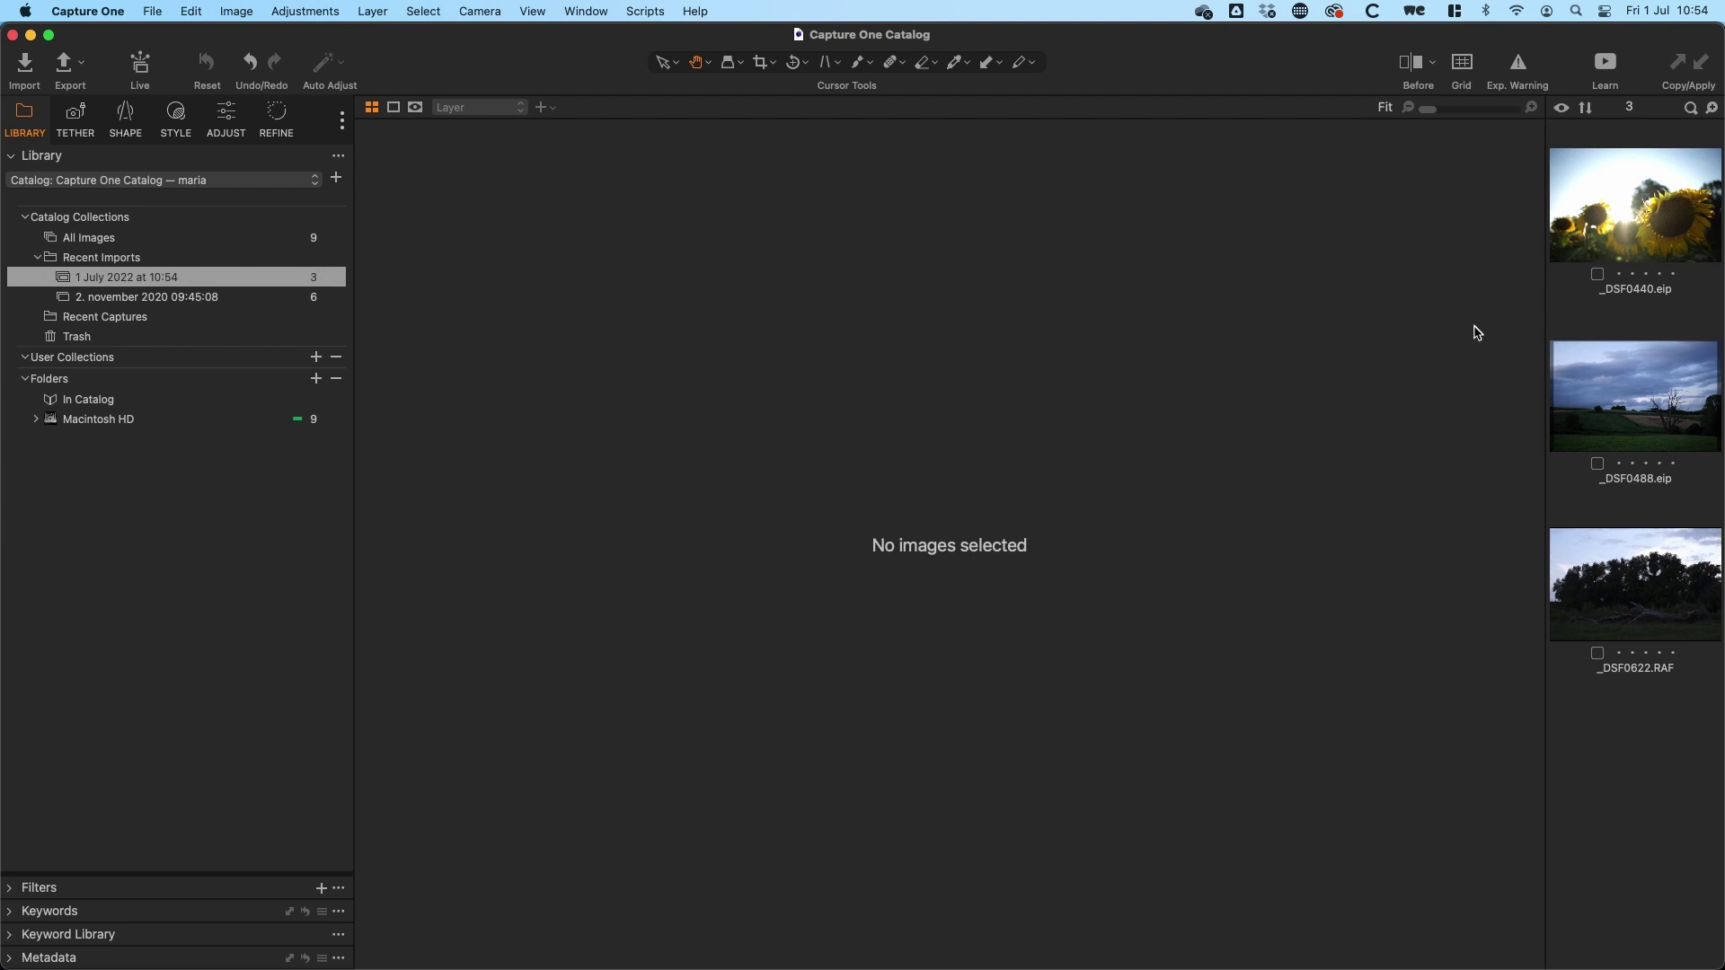
# - Apply Auto Adjust to _DSF0440.eip and to _DSF0488.eip
pyautogui.click(1663, 235)
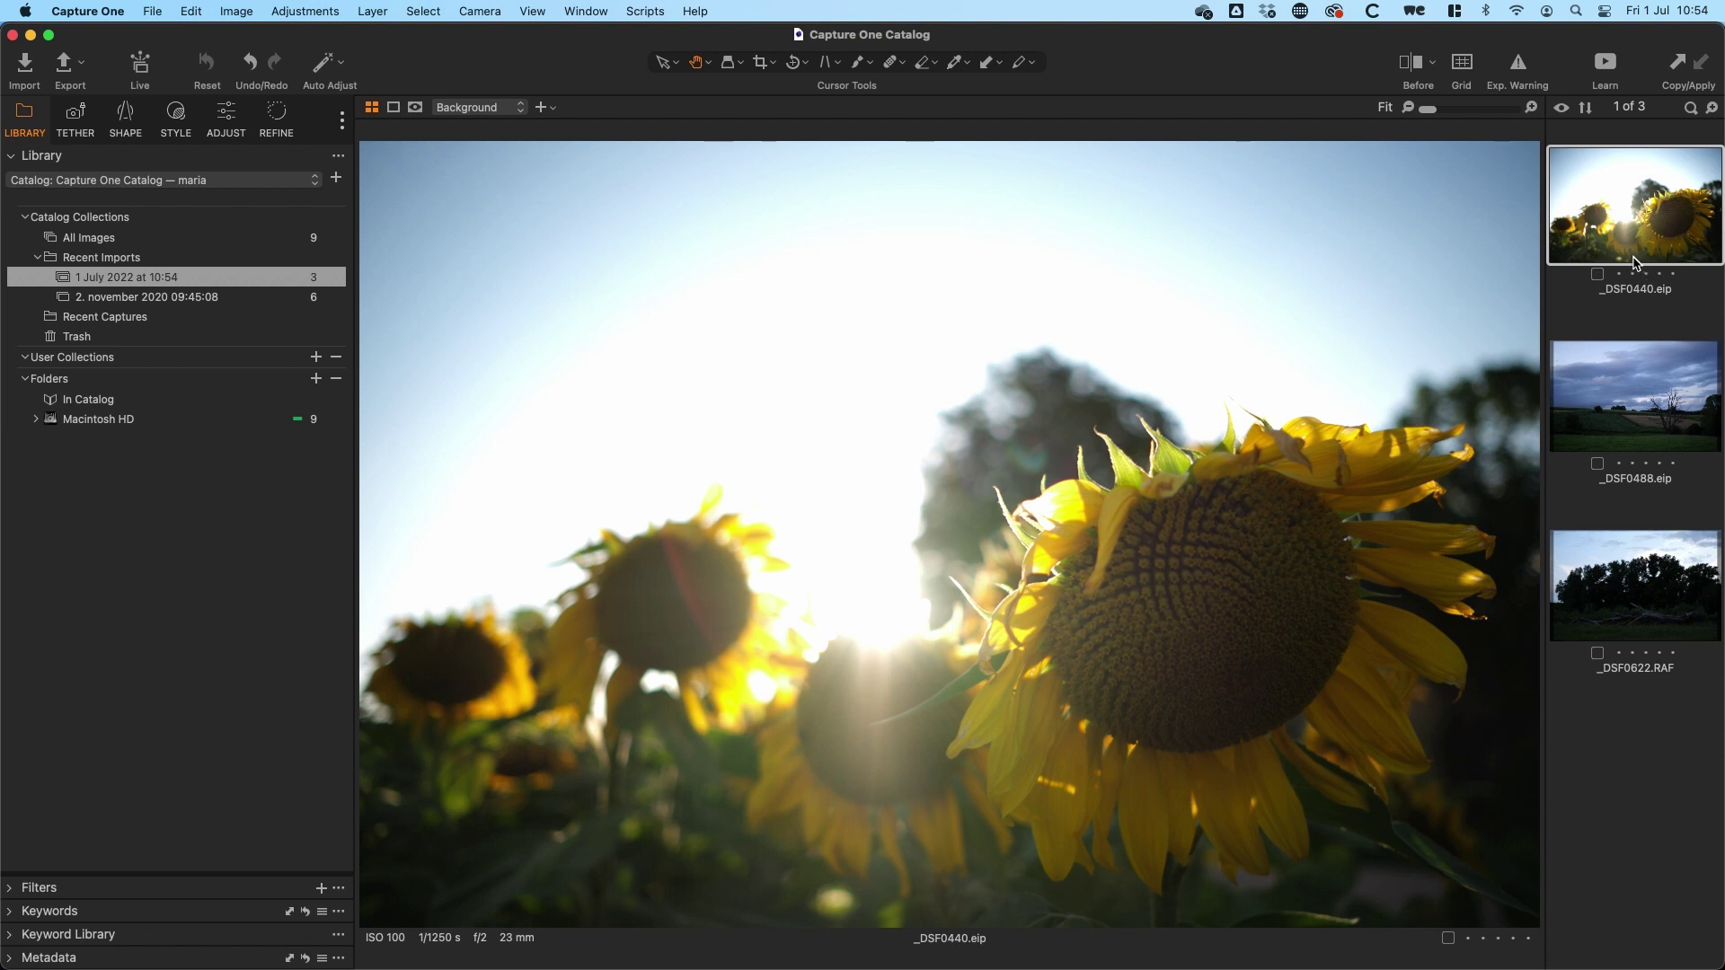
pyautogui.click(324, 67)
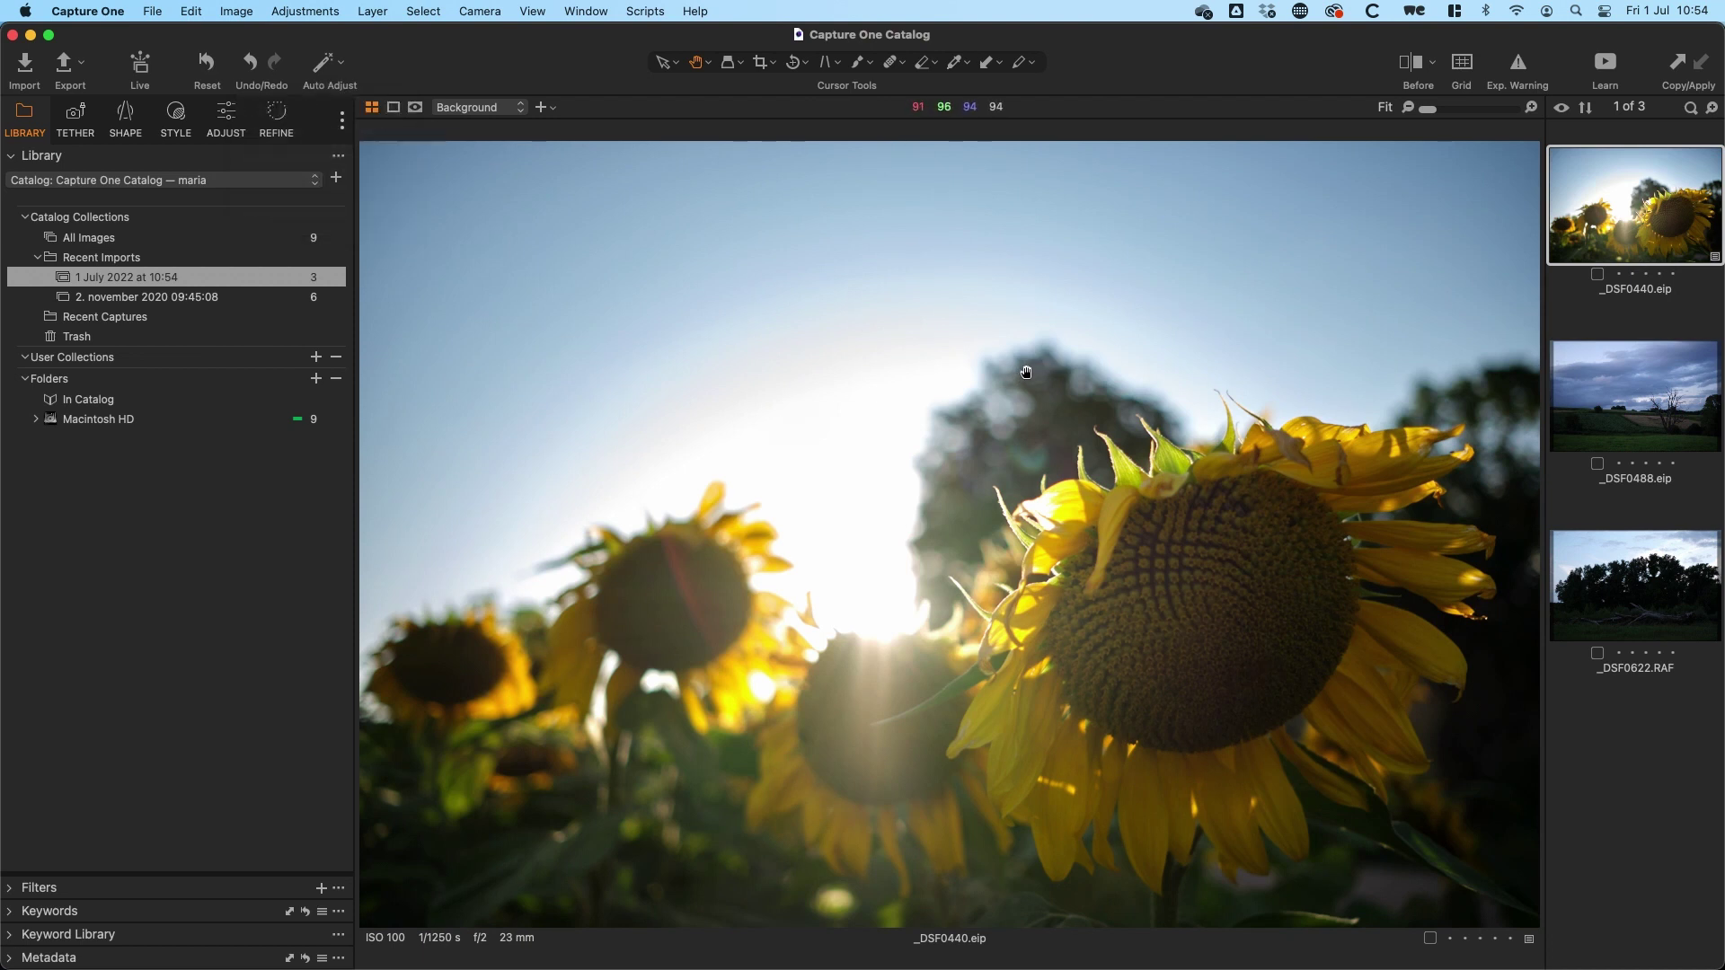
pyautogui.click(1617, 412)
pyautogui.click(319, 70)
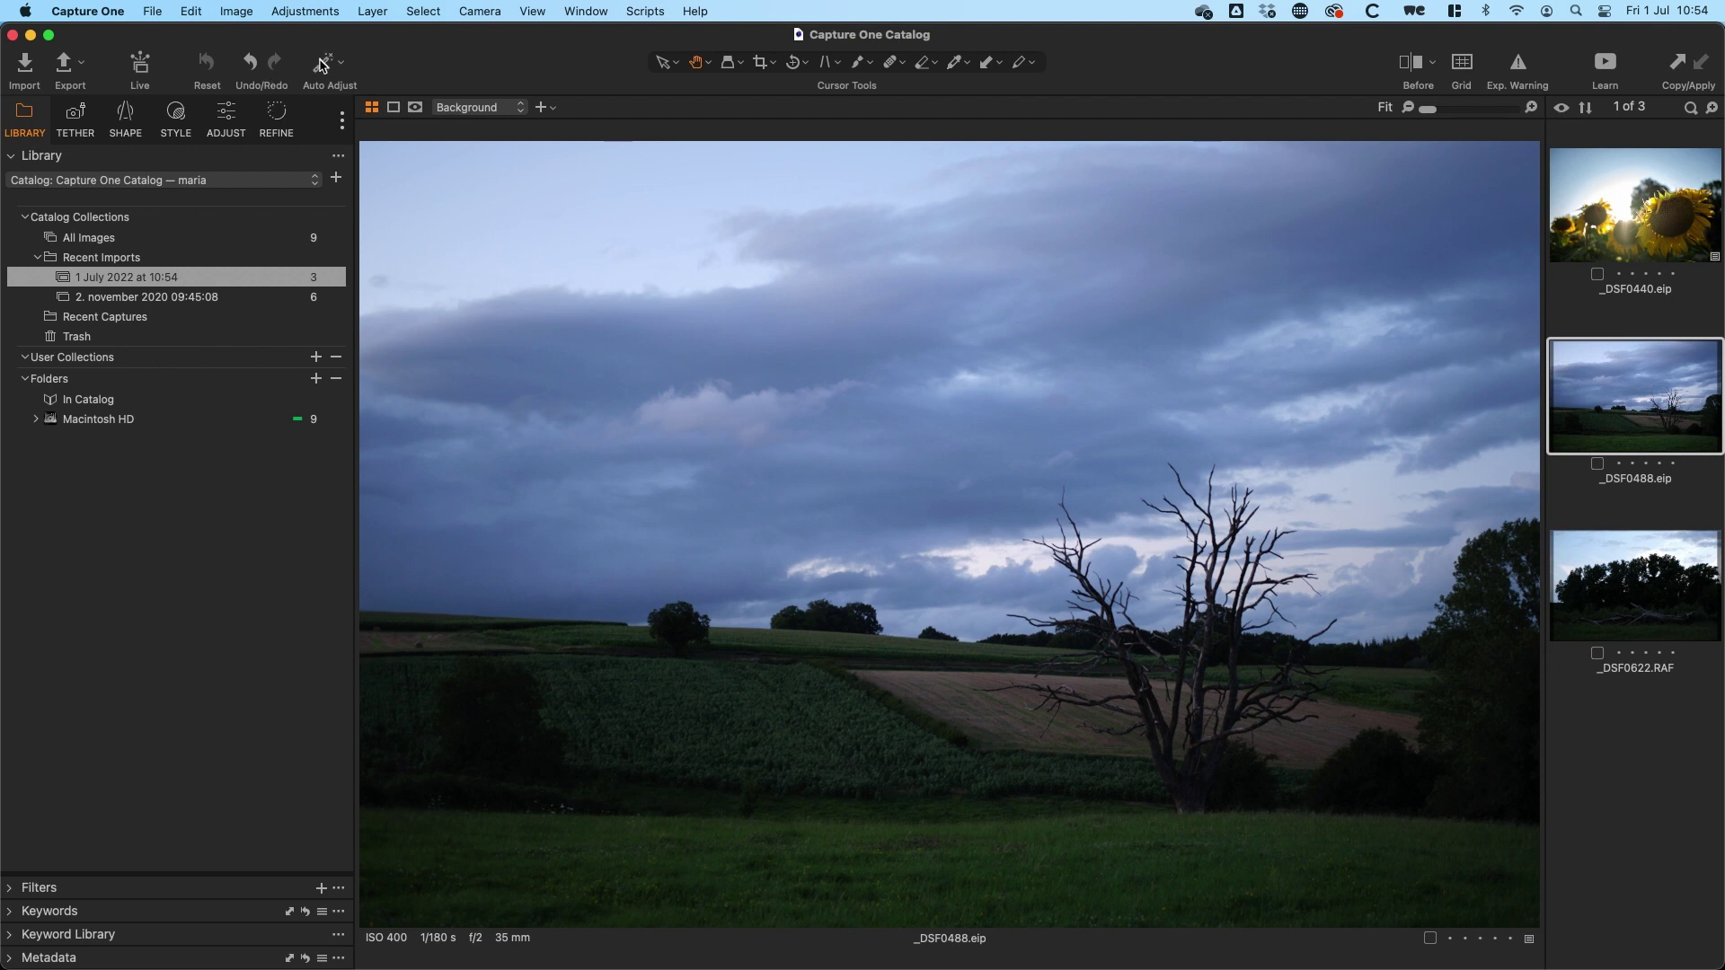
# - On _DSF0488.eip, set Shadow to 27, Exposure to 0.27, Contrast to 9 and Kelvin to 6341, and compare before and after
pyautogui.click(228, 124)
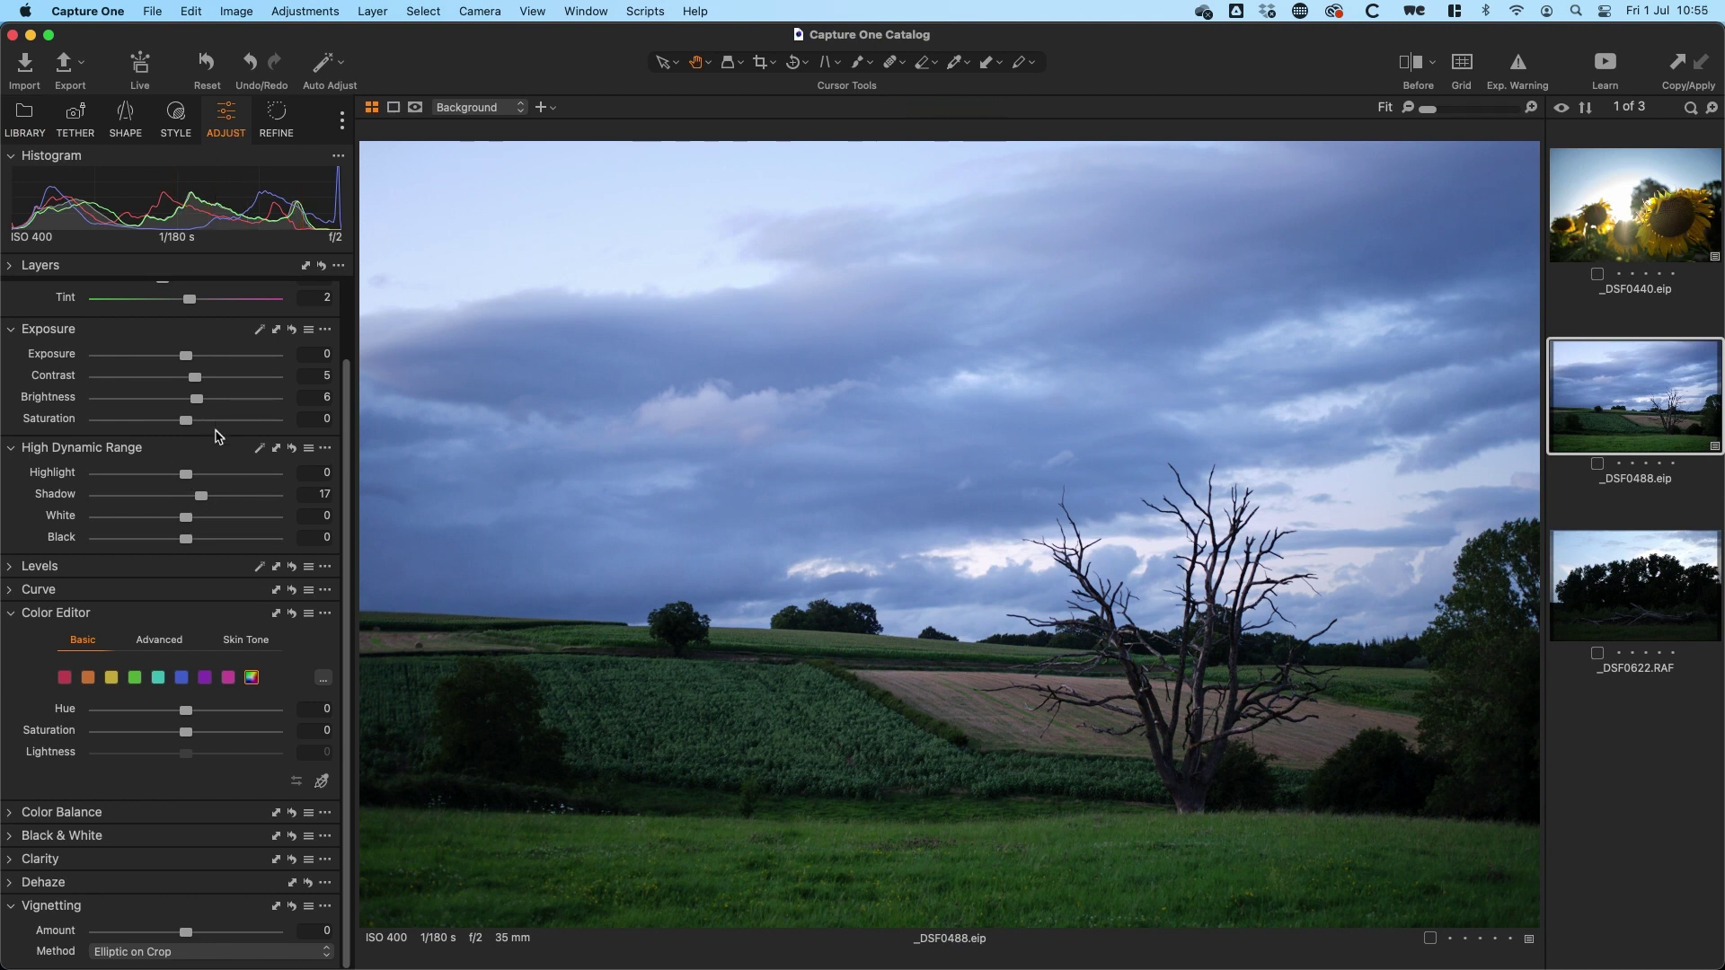
pyautogui.moveTo(201, 502); pyautogui.dragTo(210, 500)
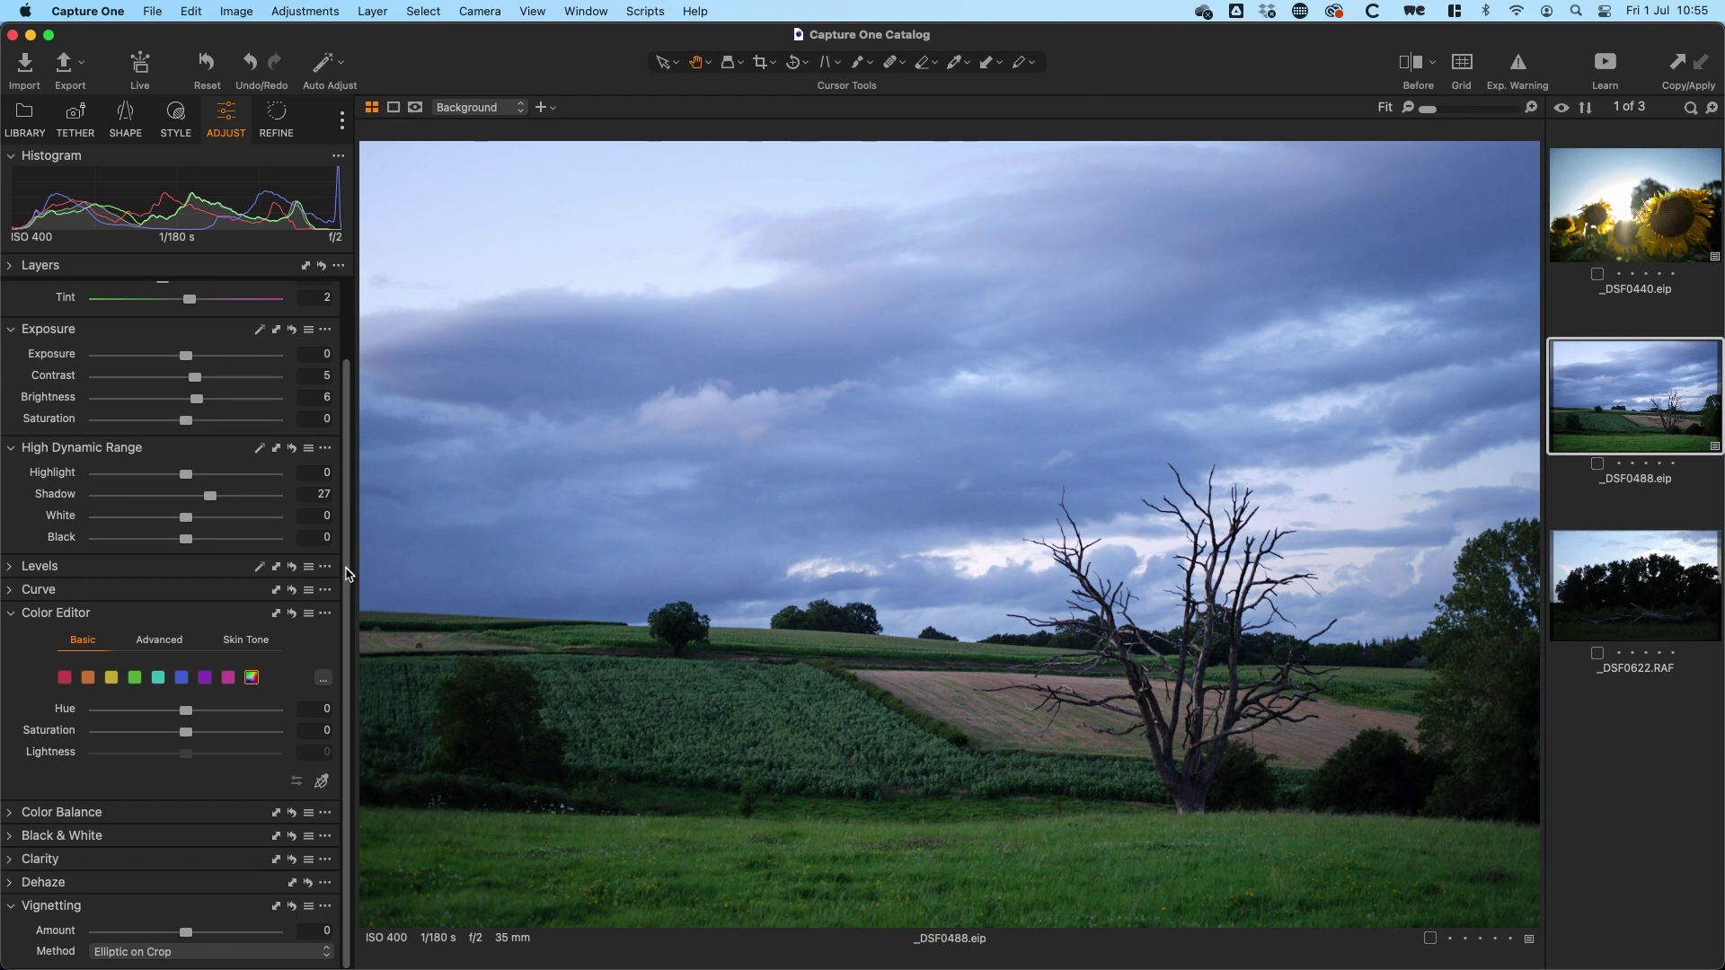
pyautogui.scroll(3, 344, 575)
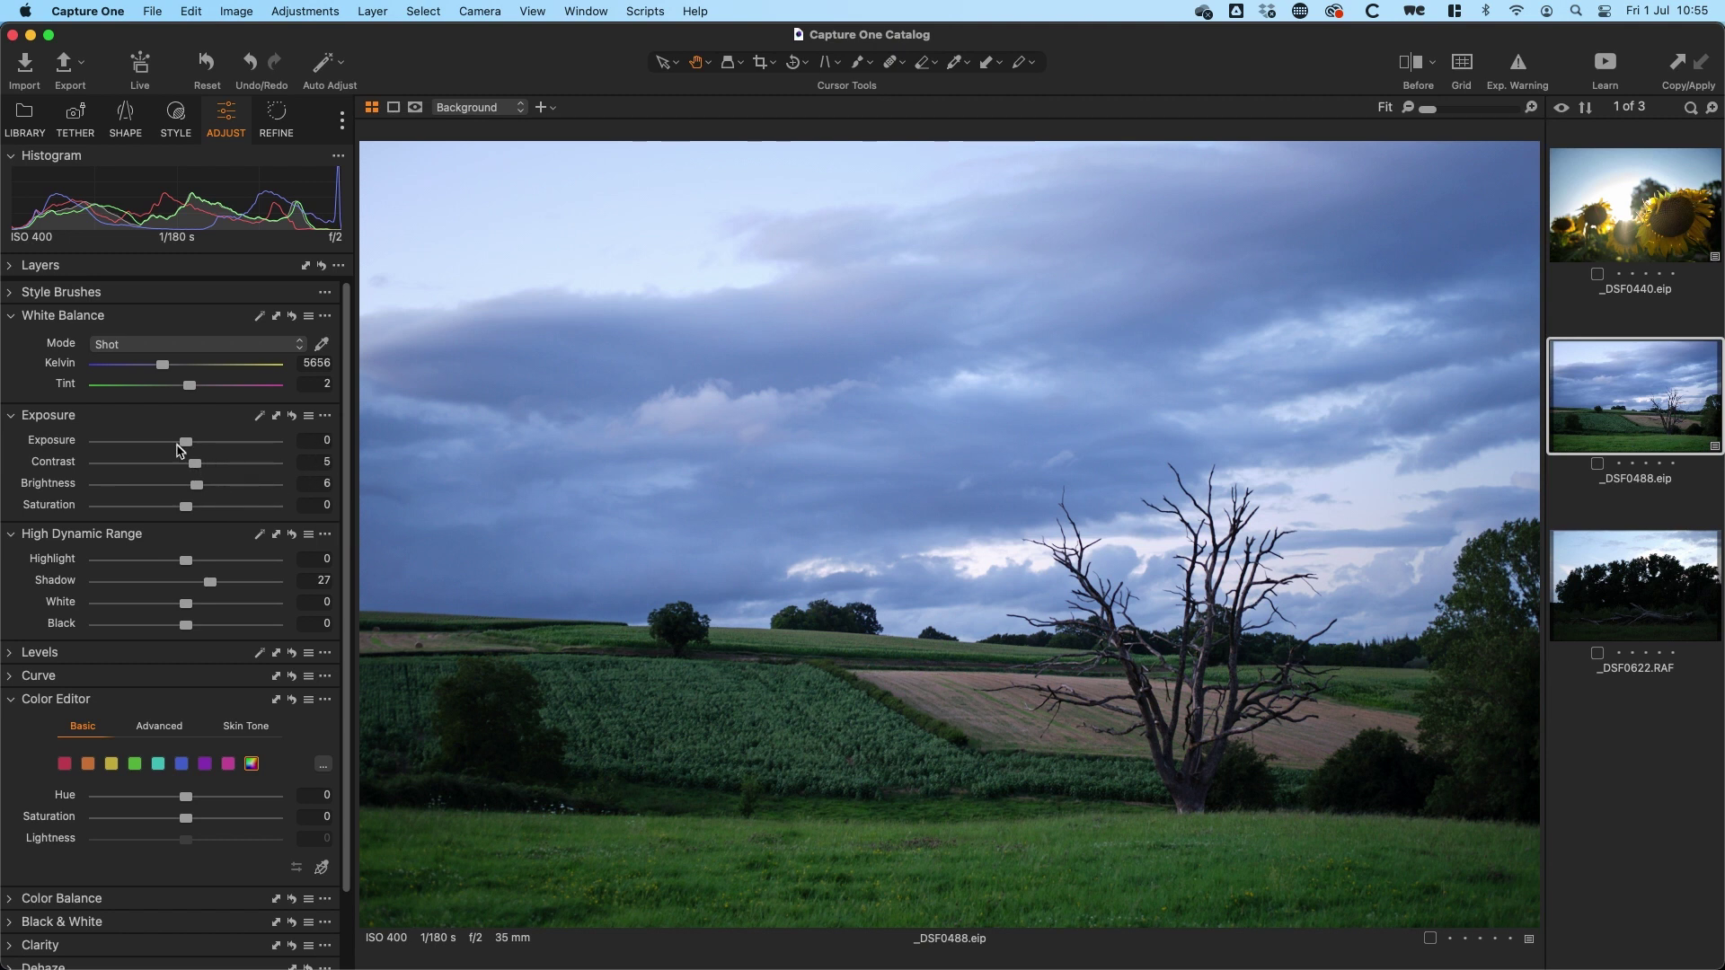
pyautogui.moveTo(186, 442); pyautogui.dragTo(202, 463)
pyautogui.moveTo(171, 372); pyautogui.dragTo(174, 372)
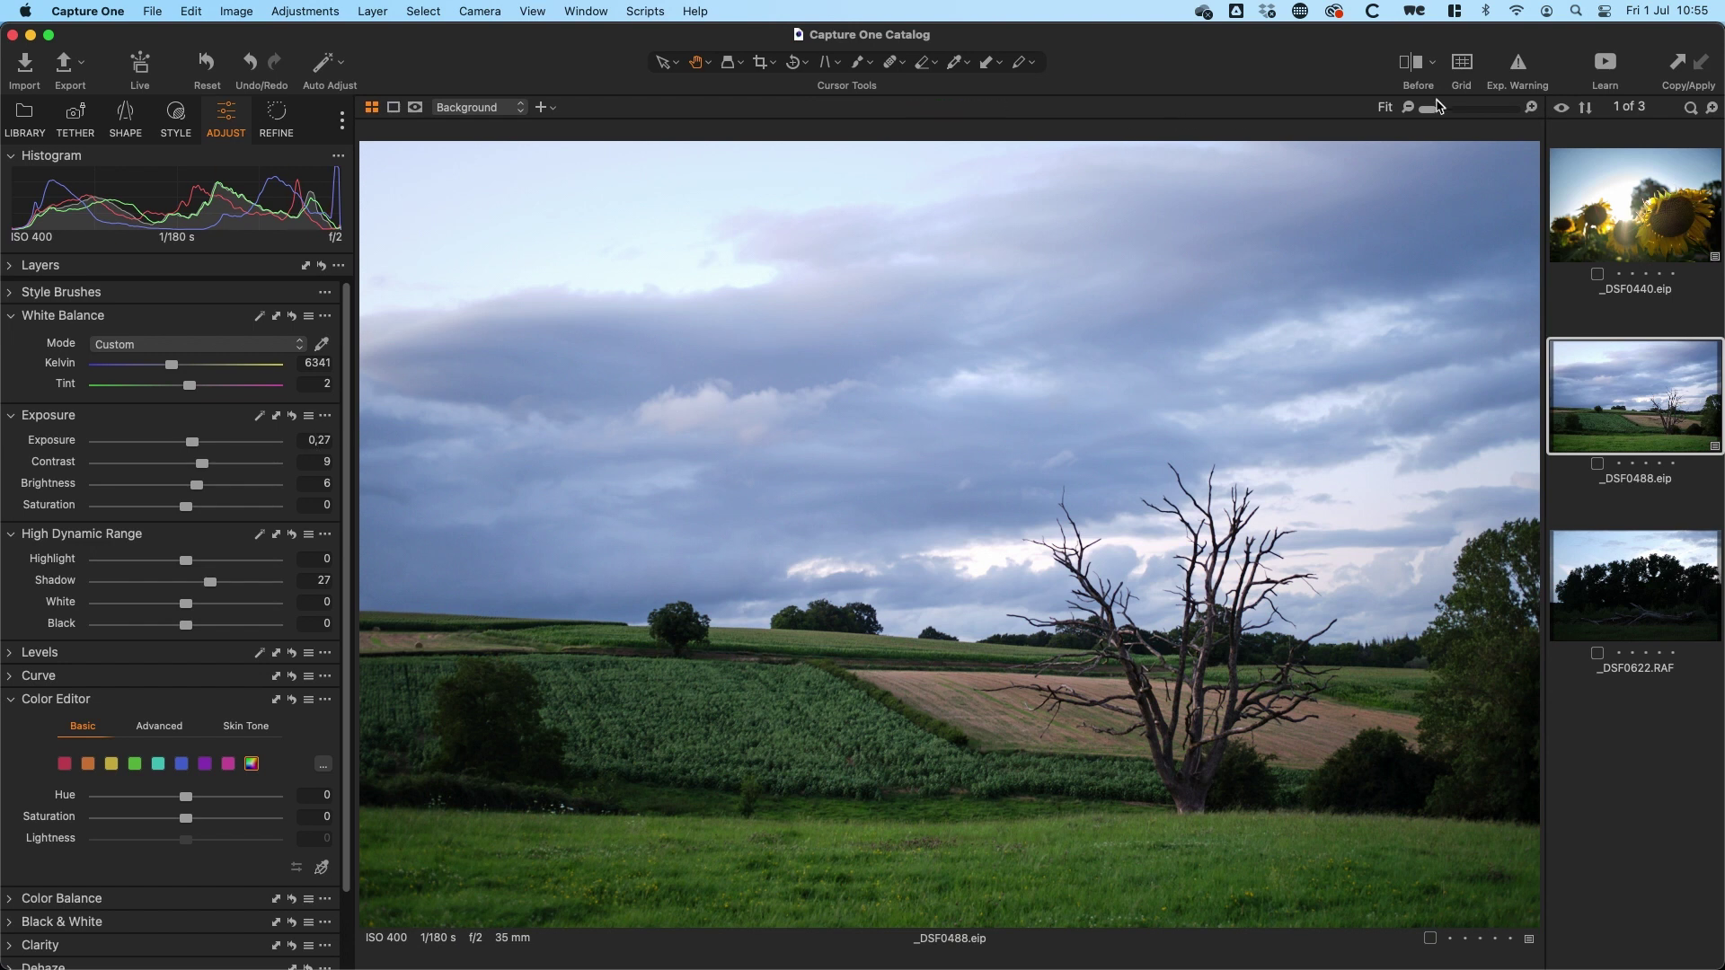
pyautogui.click(1399, 60)
pyautogui.moveTo(943, 536); pyautogui.dragTo(265, 596)
# - Switch the interface to the Simplified workspace
pyautogui.click(343, 122)
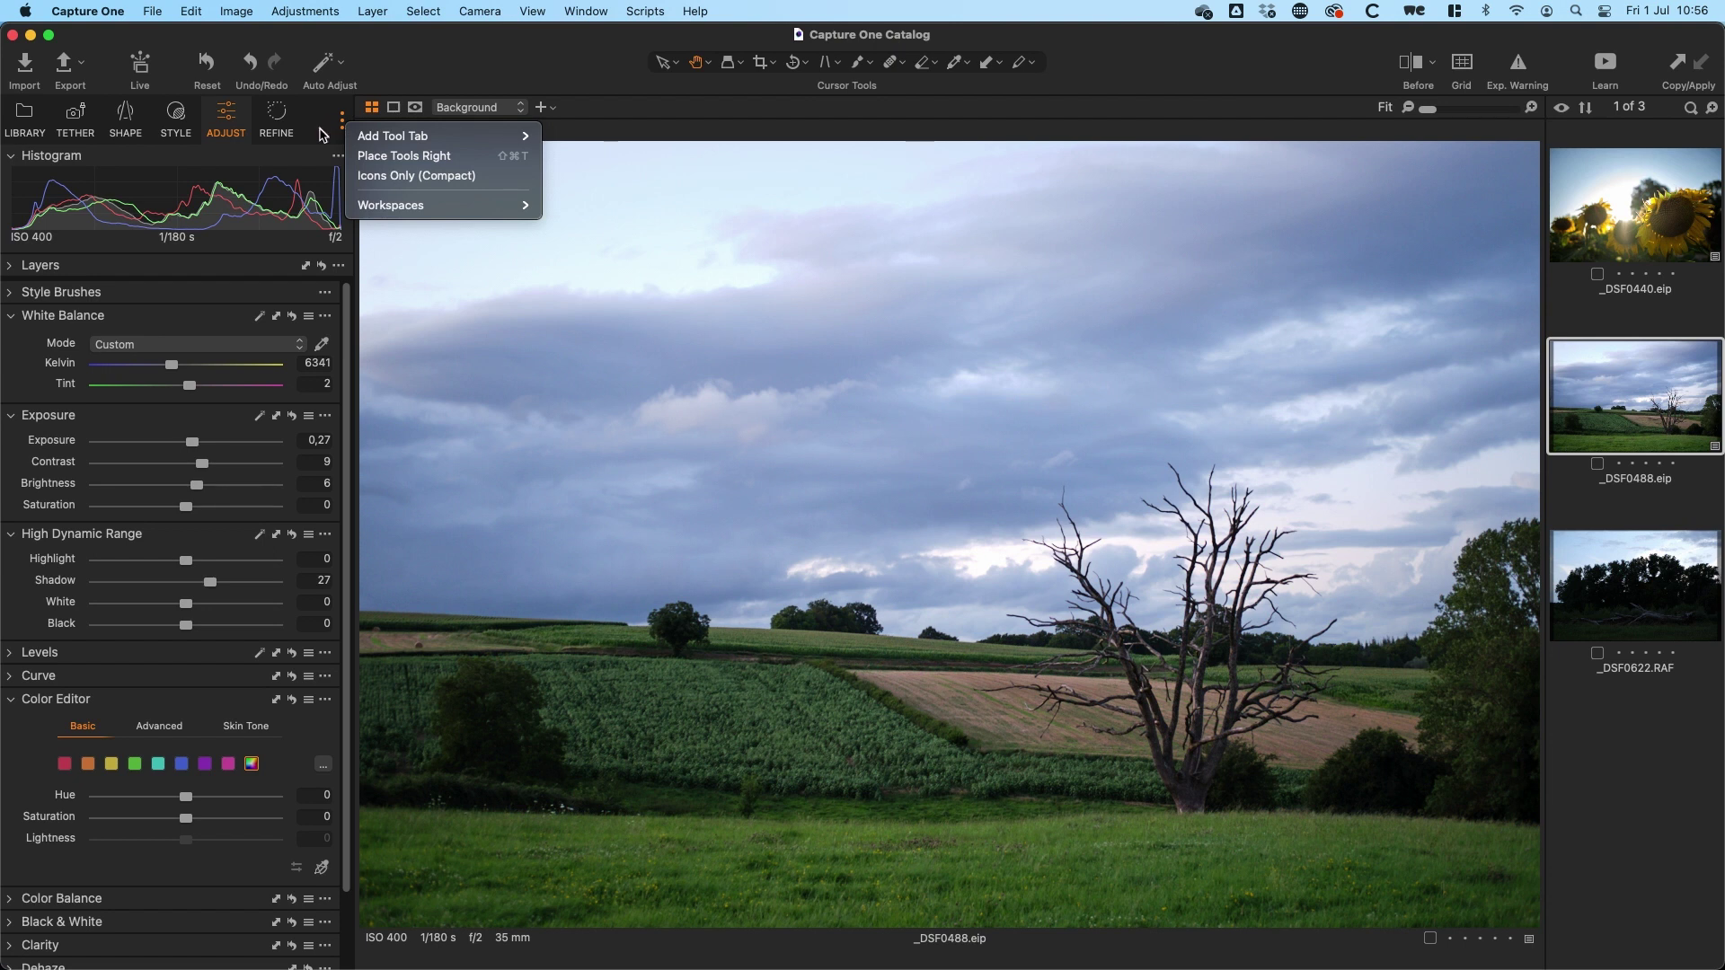
pyautogui.click(321, 135)
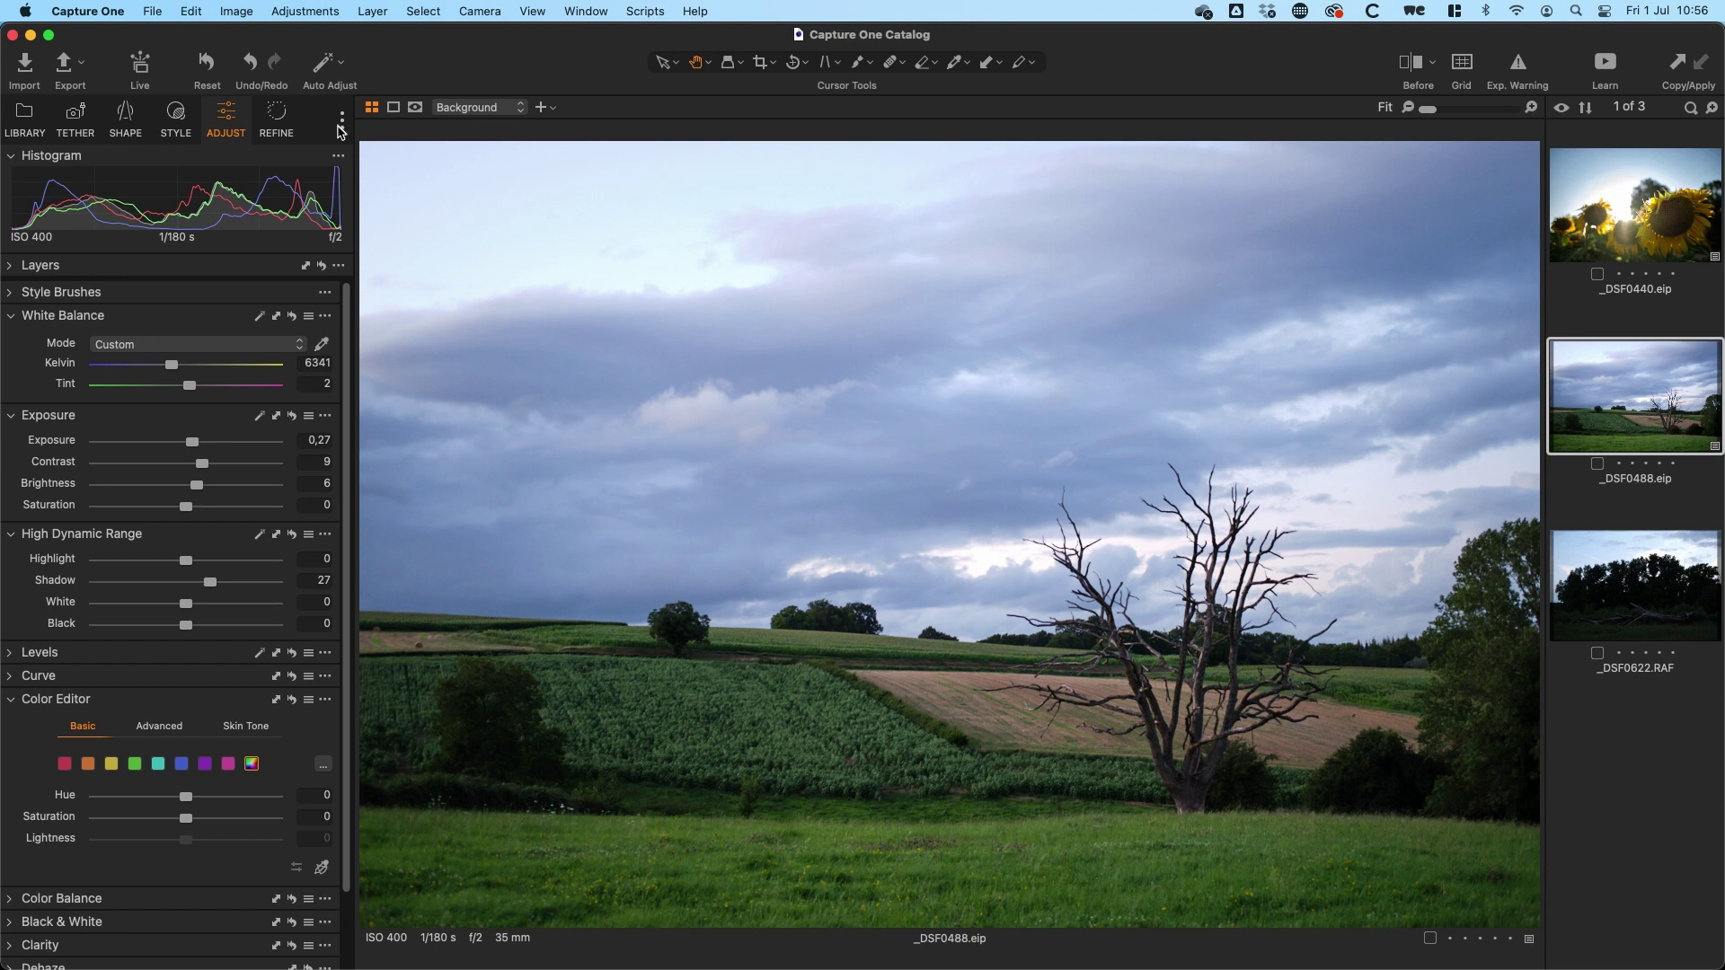
pyautogui.click(340, 125)
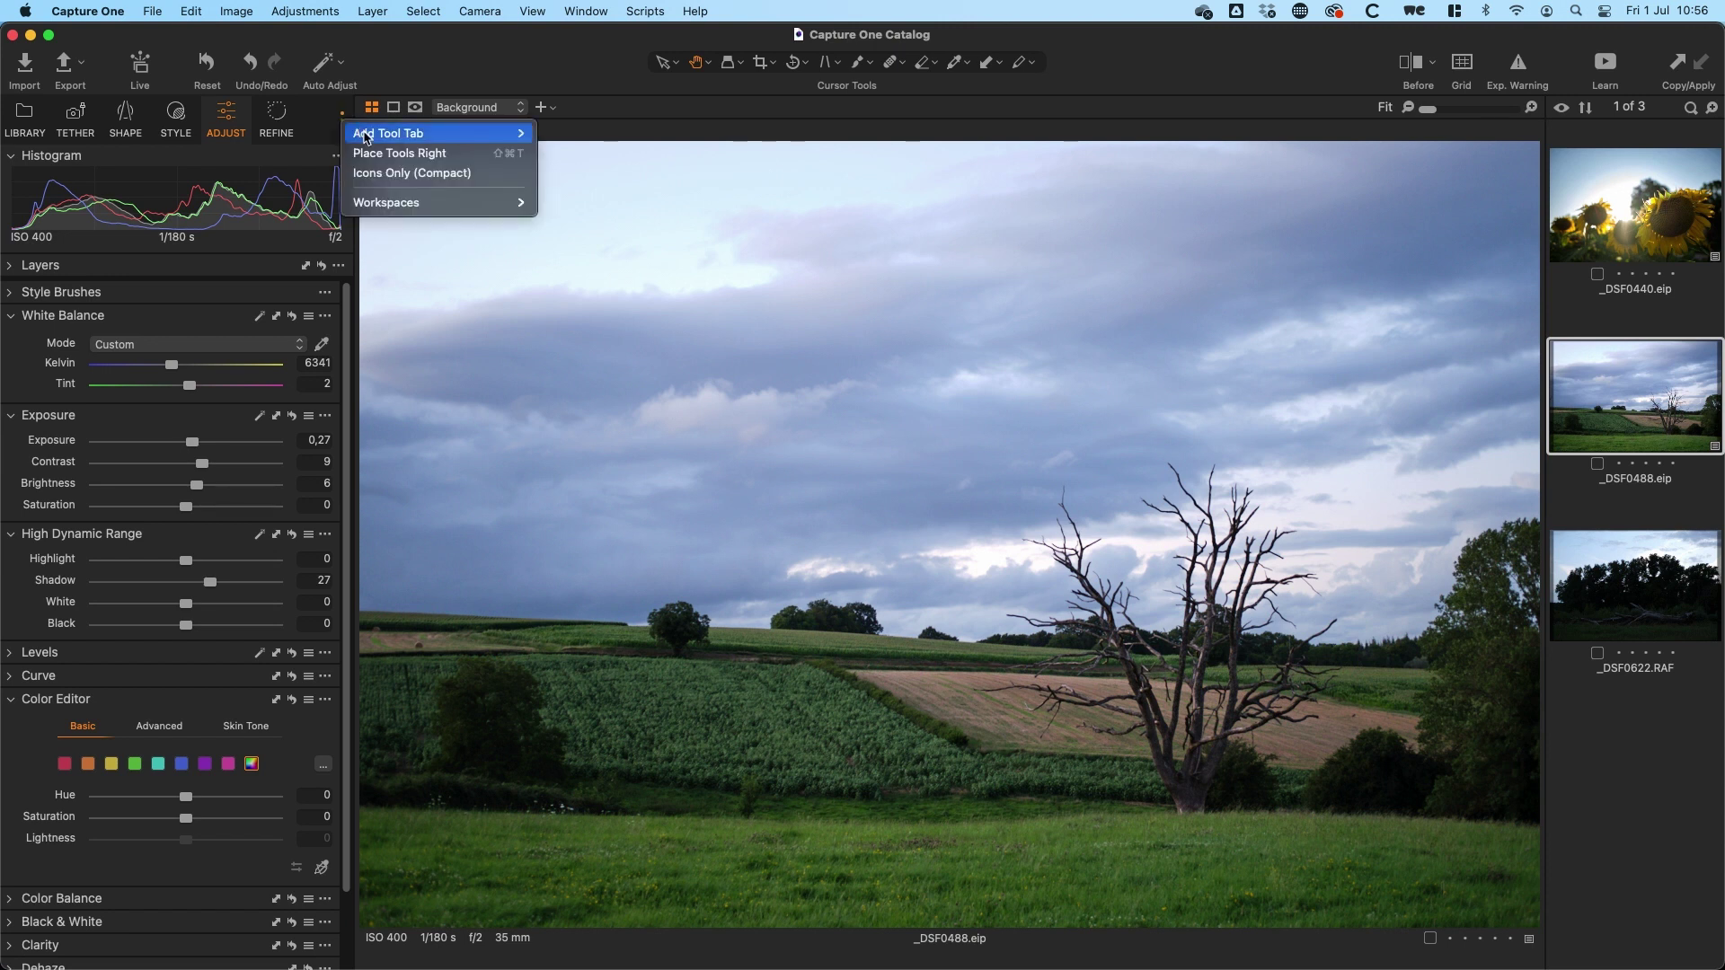
pyautogui.moveTo(425, 209)
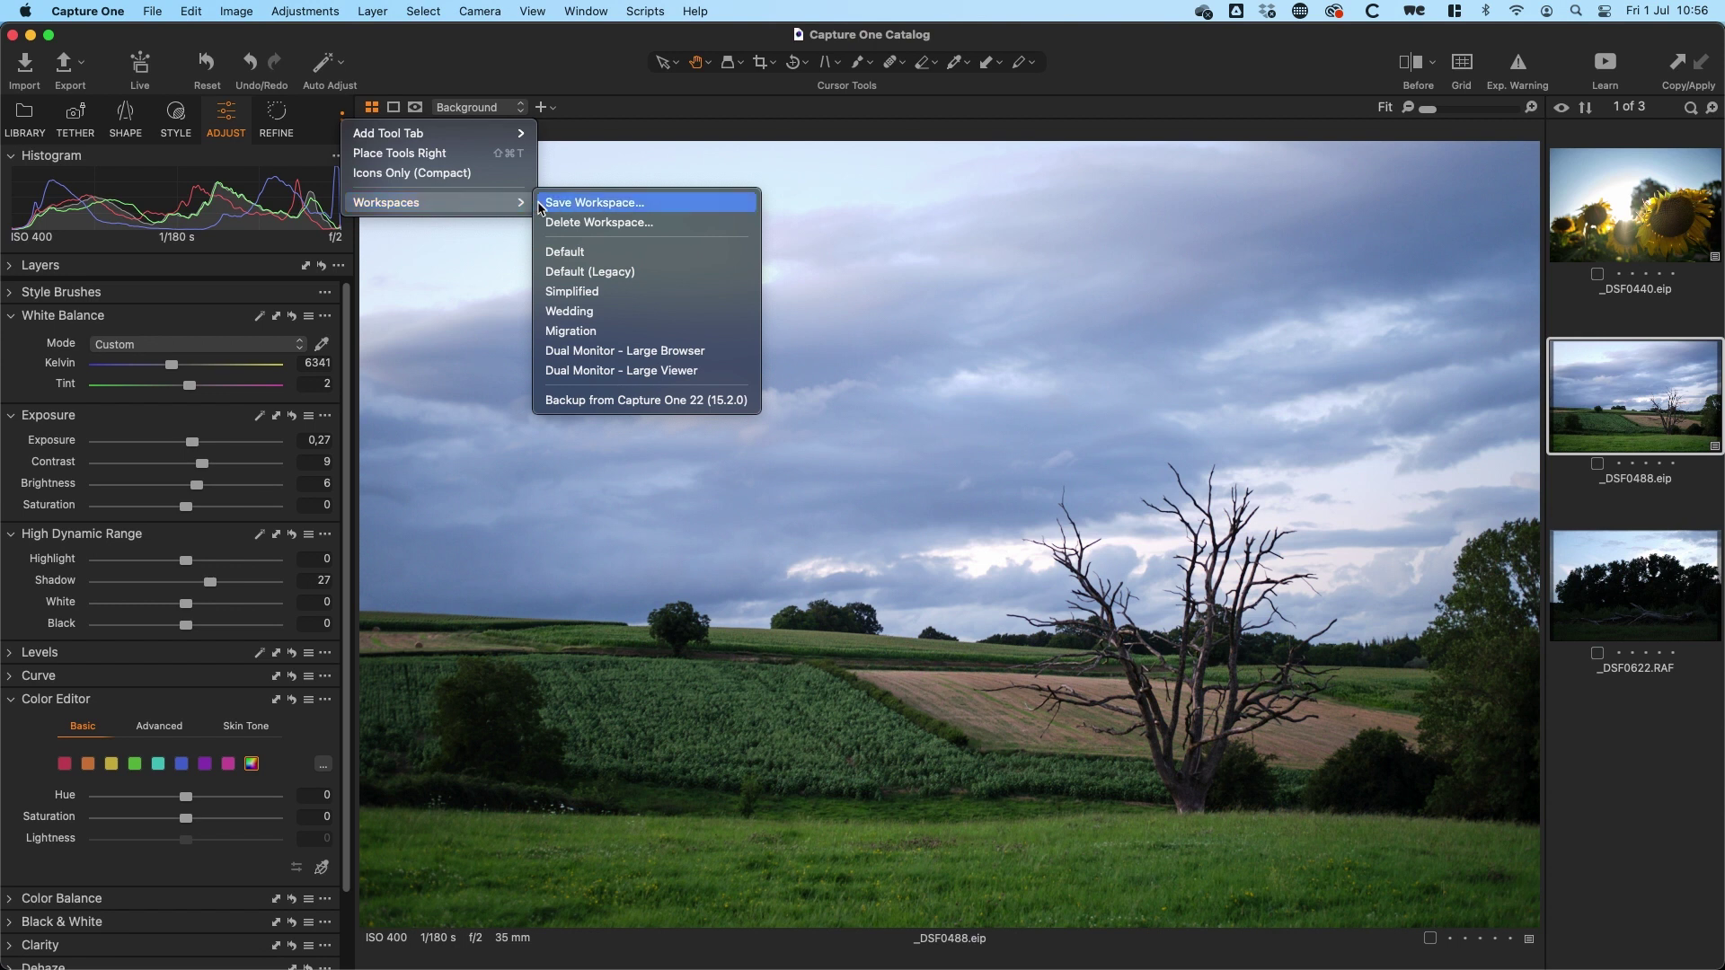
pyautogui.click(590, 297)
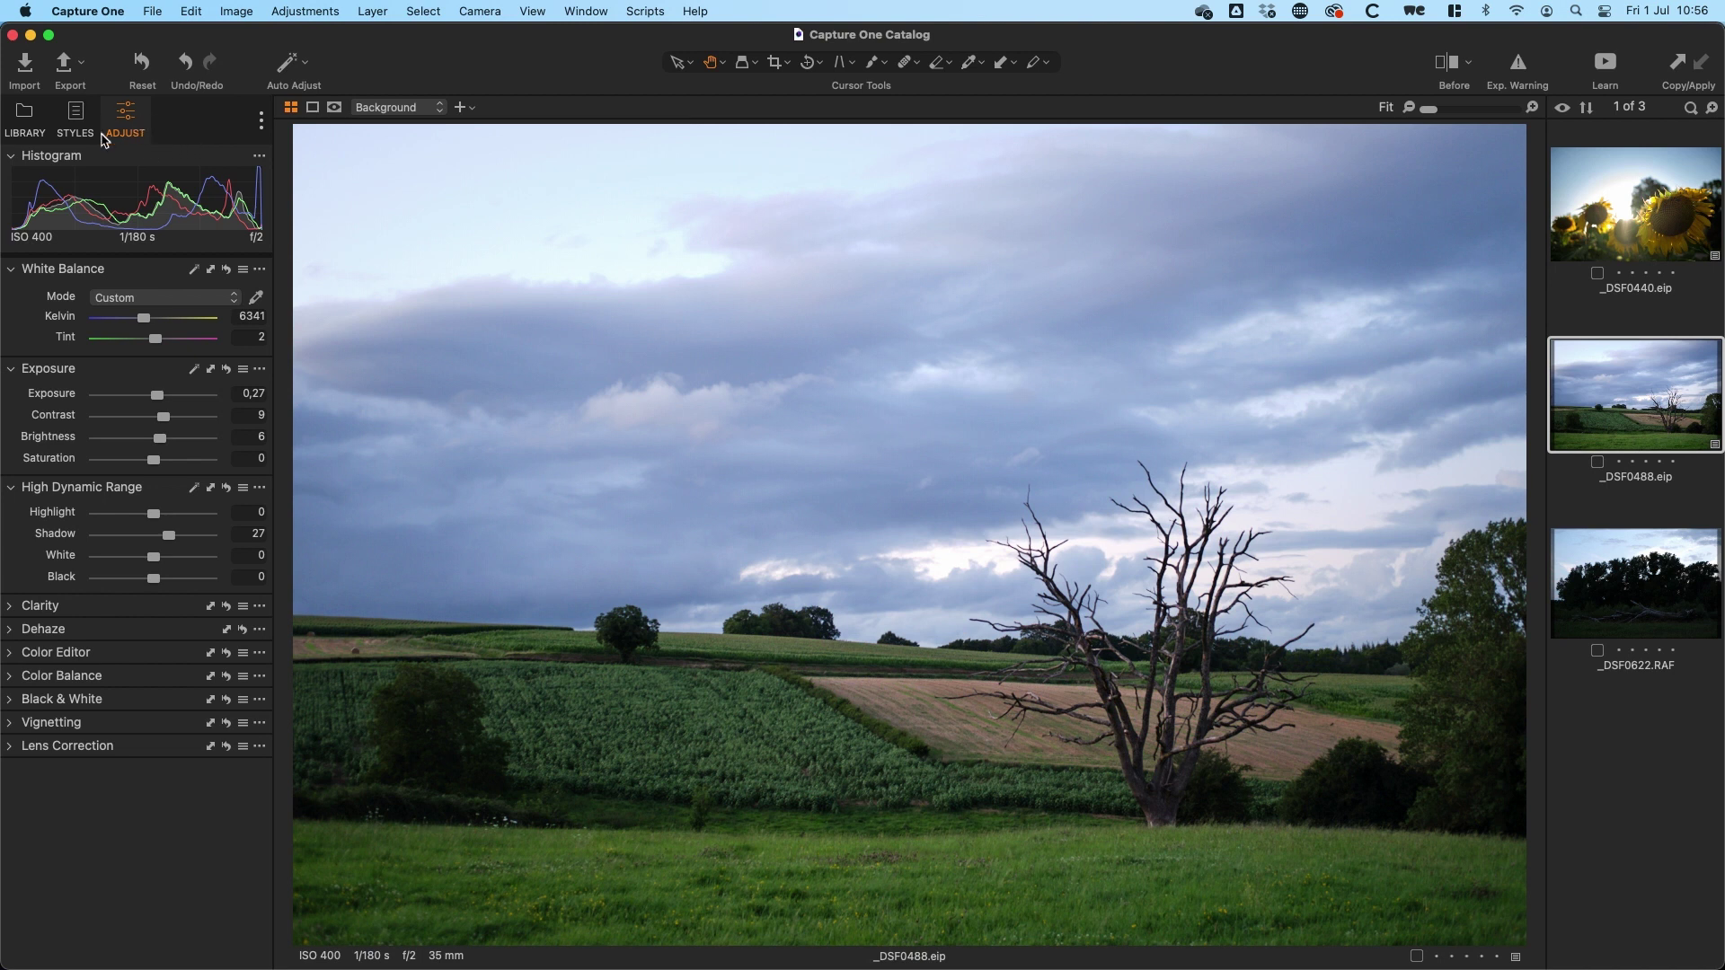
# - Switch the interface to the Migration workspace
pyautogui.click(261, 124)
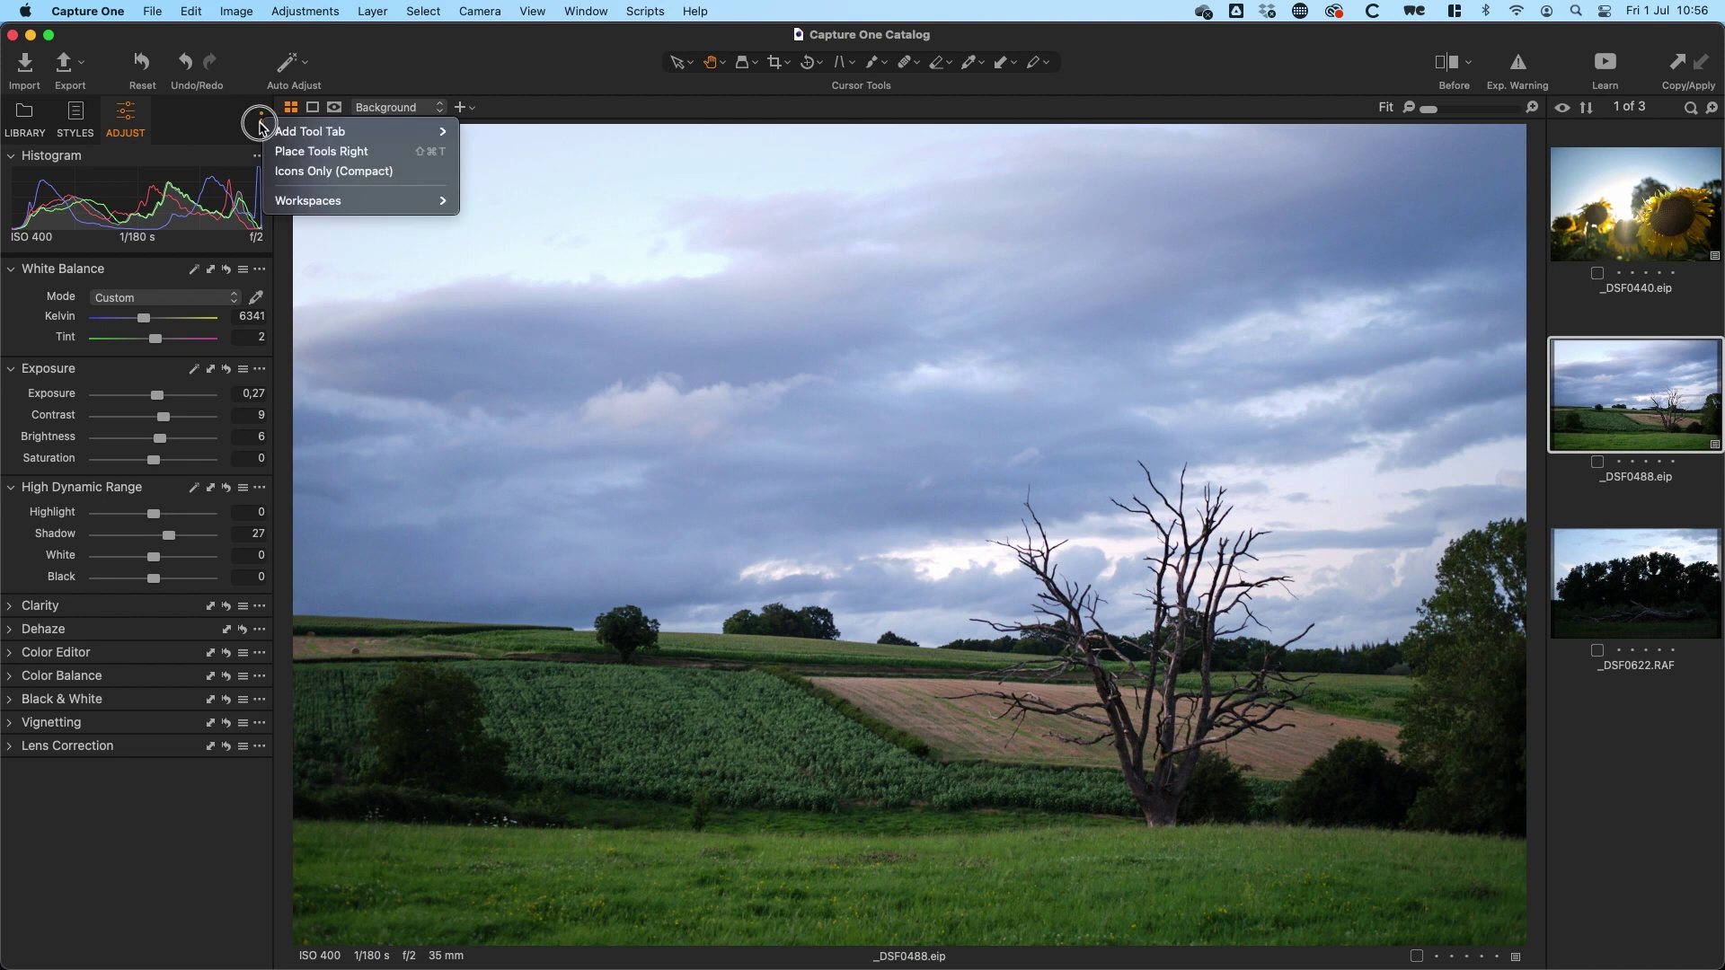
pyautogui.moveTo(327, 201)
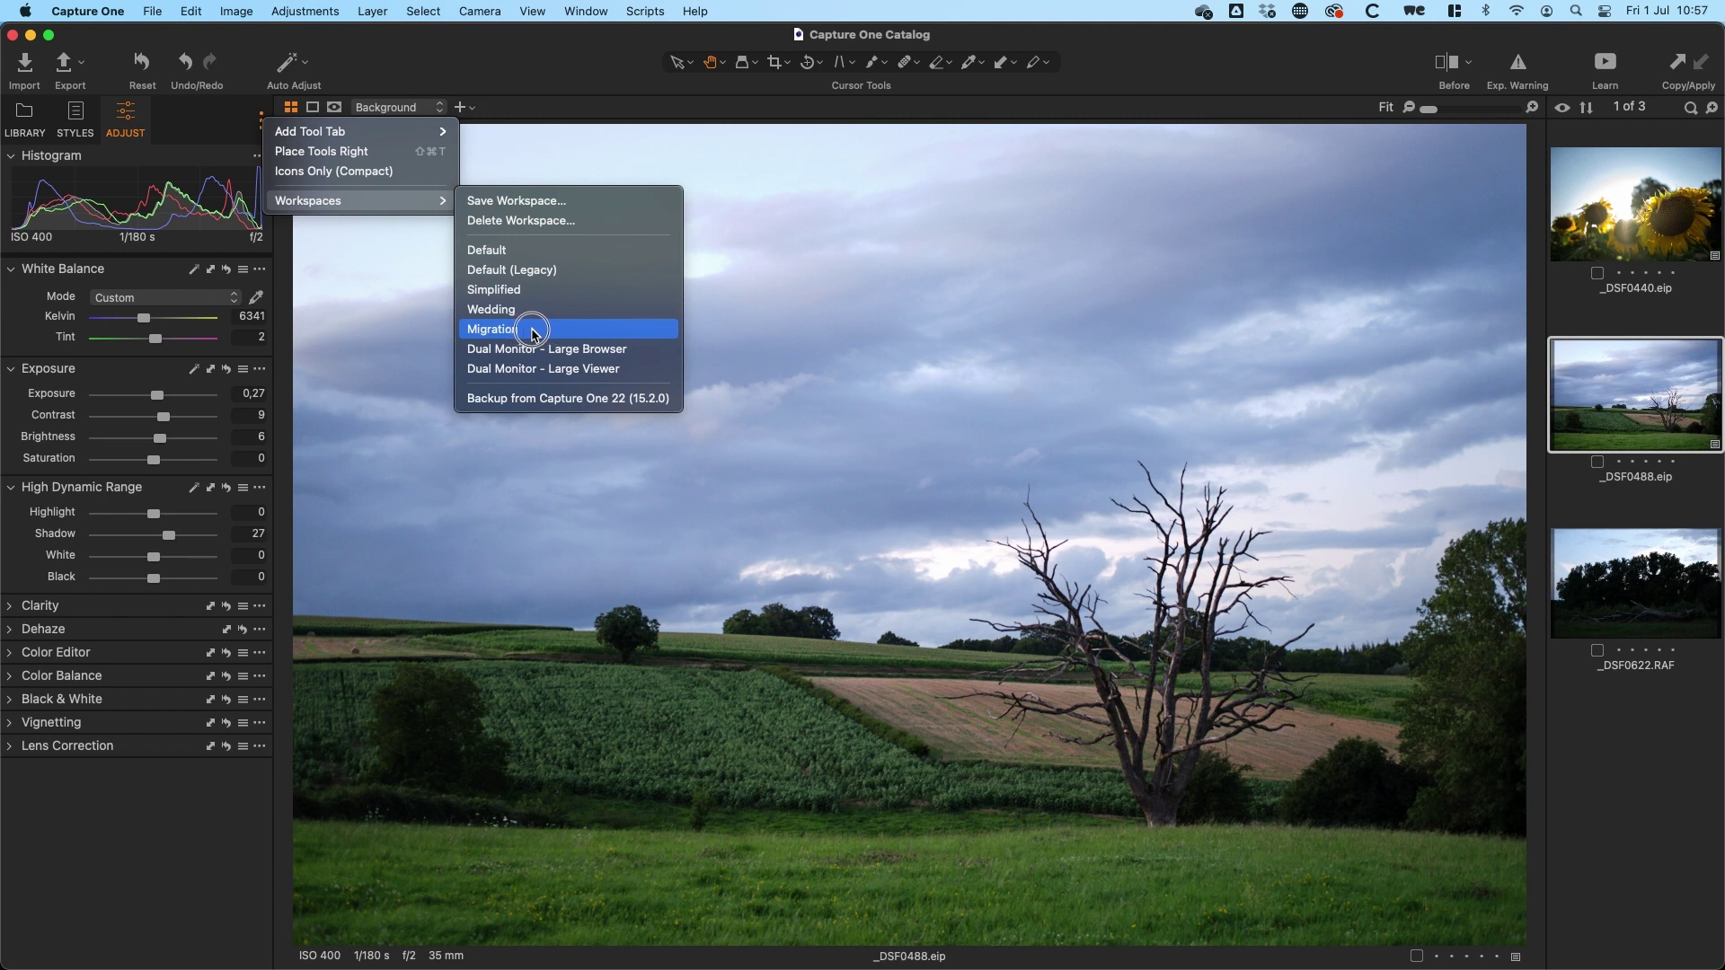
pyautogui.click(542, 411)
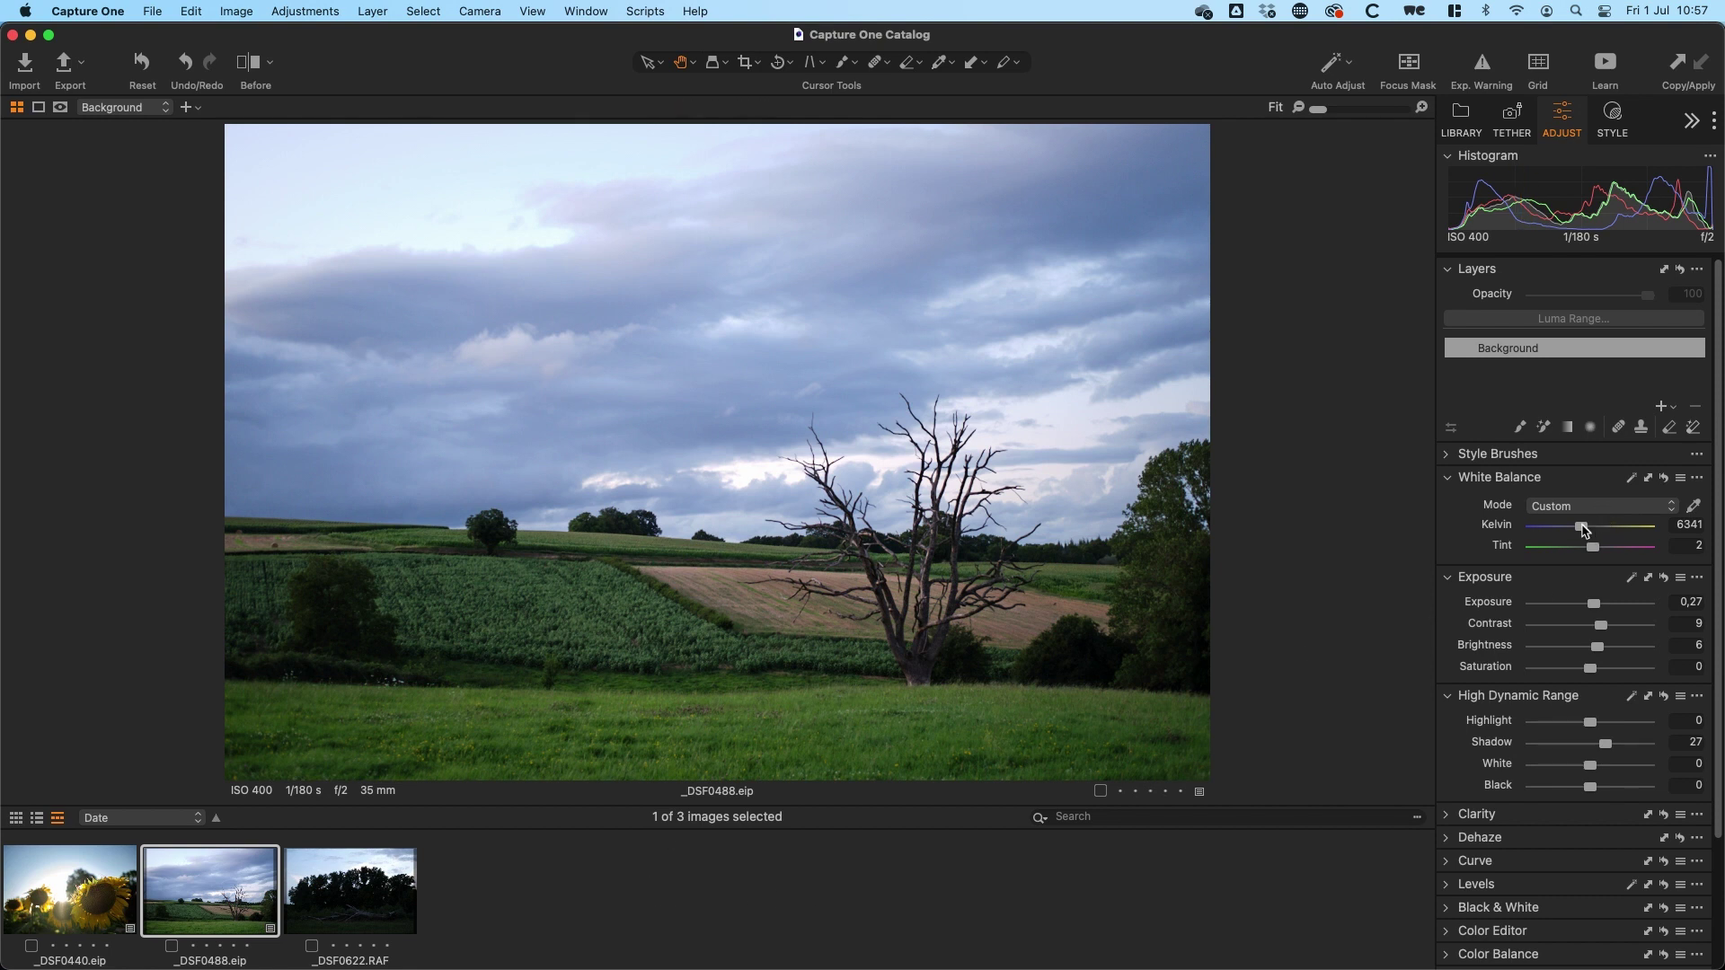
pyautogui.moveTo(1716, 432)
pyautogui.mouseDown()
pyautogui.moveTo(1714, 570)
pyautogui.moveTo(1706, 431)
pyautogui.mouseUp()
# - Select _DSF0440.eip and _DSF0488.eip together in the browser, leaving _DSF0622.RAF out of the selection
pyautogui.keyDown('super'); pyautogui.click(79, 903); pyautogui.keyUp('super')
pyautogui.keyDown('super'); pyautogui.click(363, 894); pyautogui.keyUp('super')
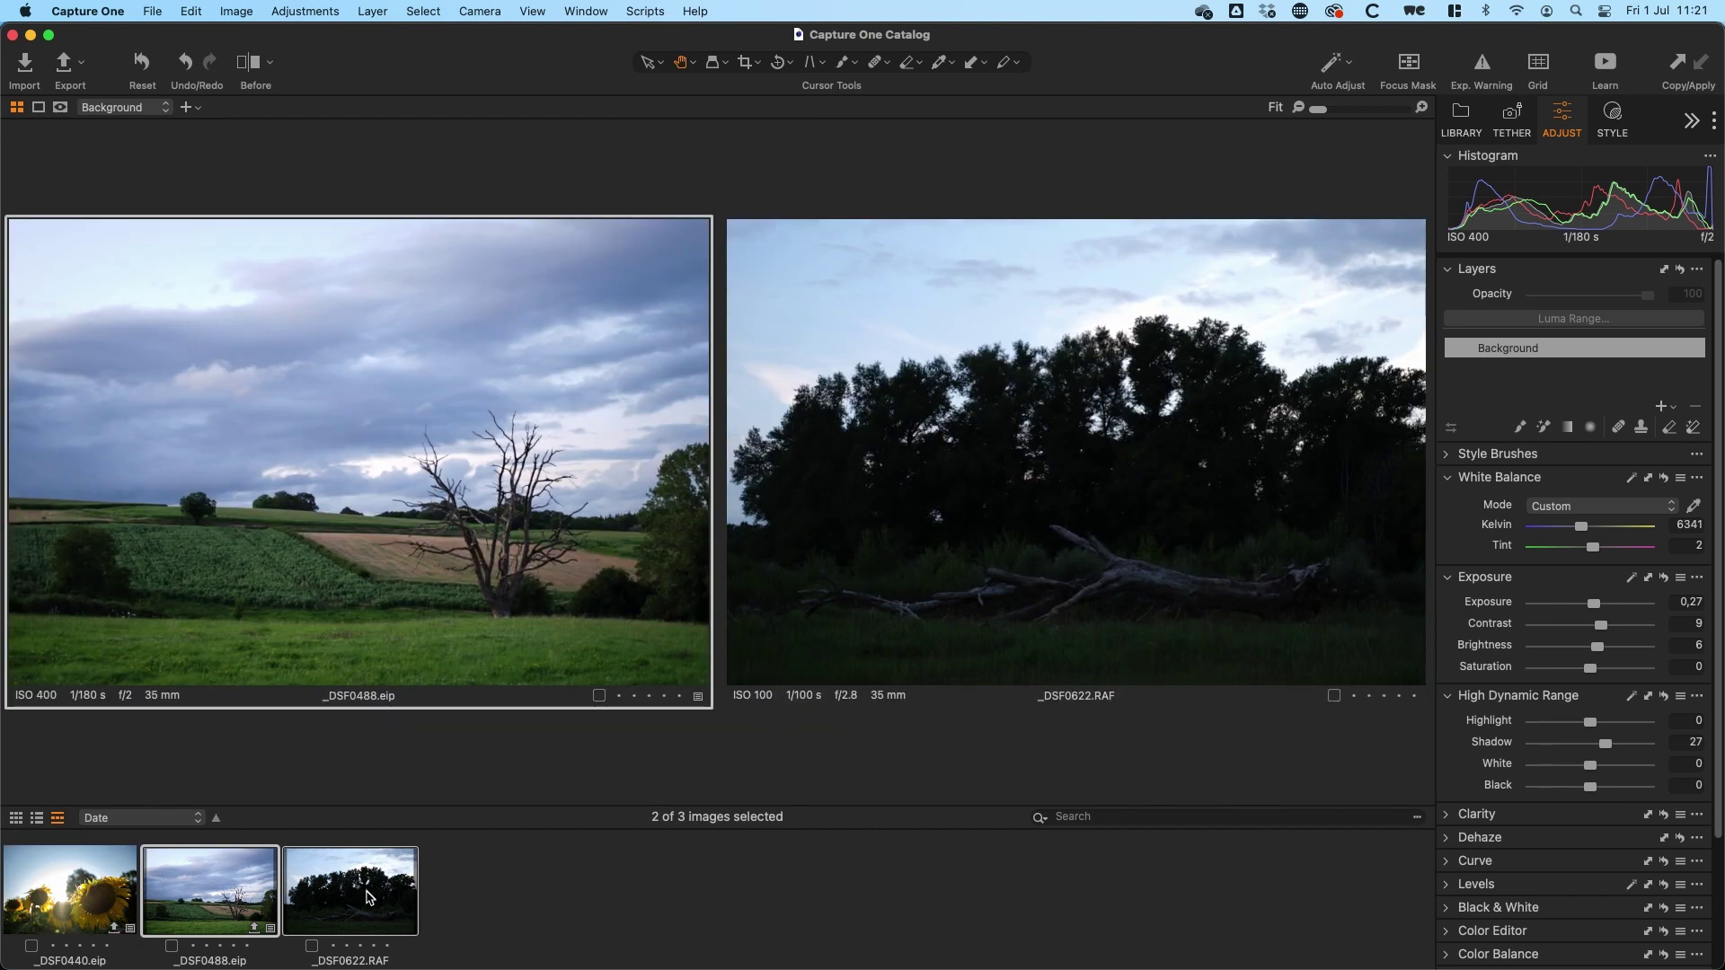
pyautogui.keyDown('super'); pyautogui.click(364, 895); pyautogui.keyUp('super')
pyautogui.keyDown('super'); pyautogui.click(124, 901); pyautogui.keyUp('super')
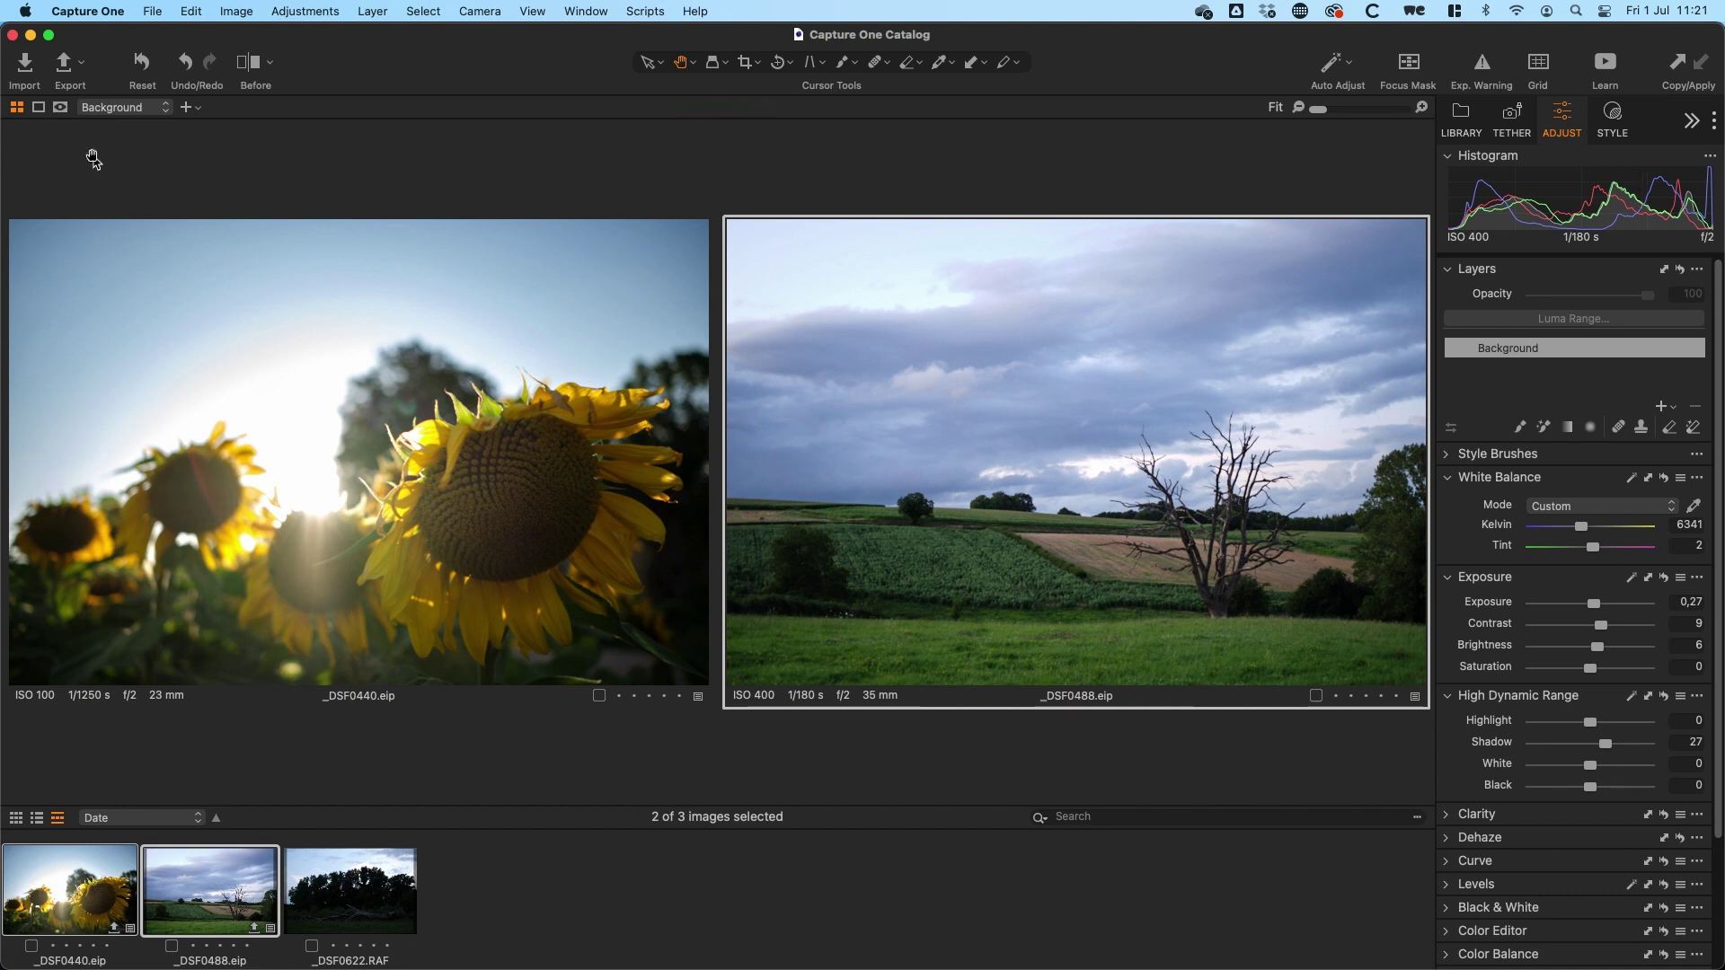
# - Export the two selected images to the Desktop with the "JPEG - Full size, highest quality" recipe
pyautogui.click(63, 64)
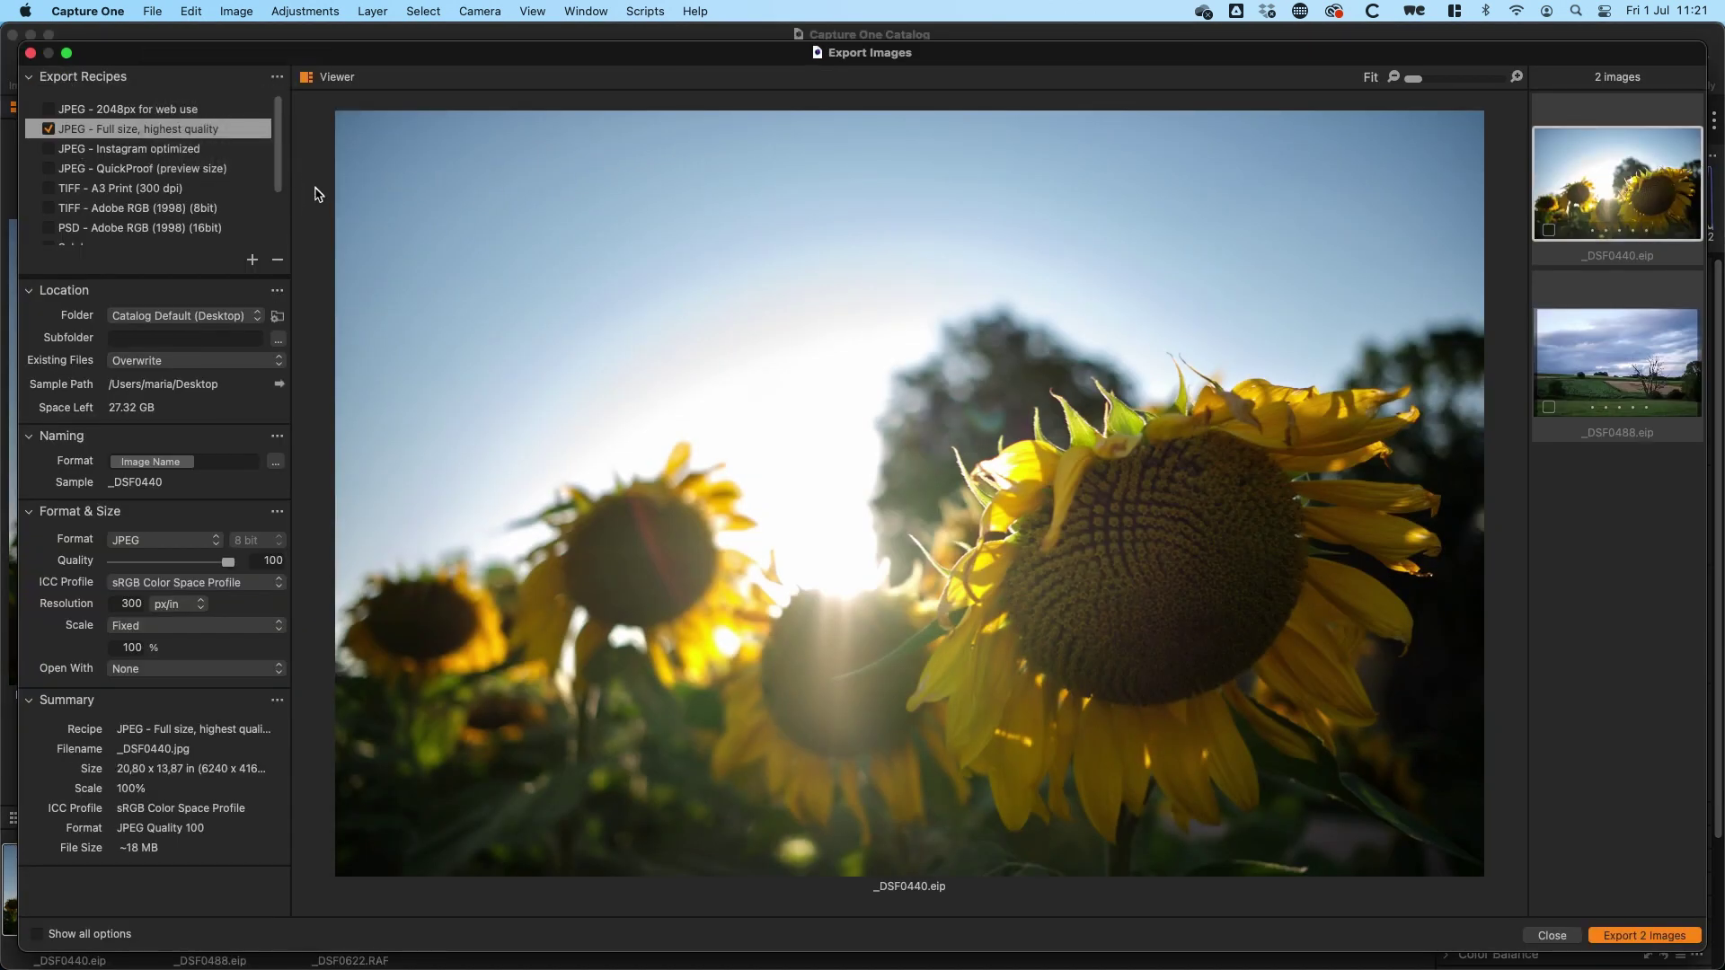
pyautogui.click(261, 132)
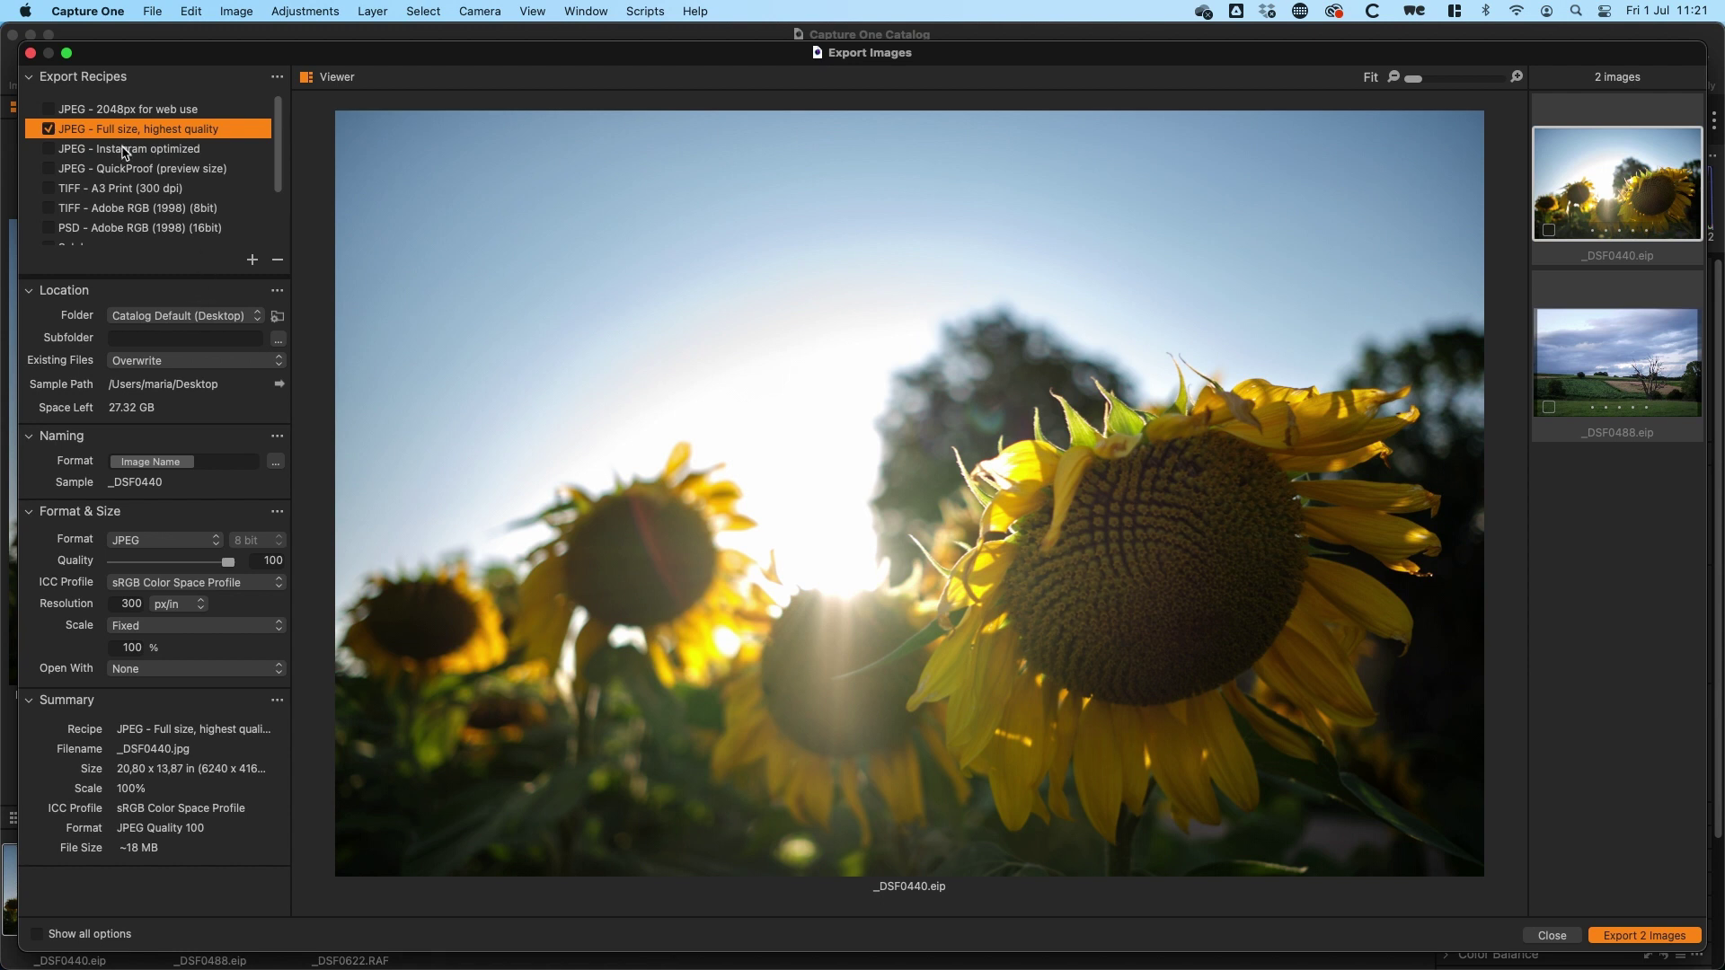
pyautogui.click(49, 110)
pyautogui.click(49, 149)
pyautogui.click(49, 108)
pyautogui.click(1645, 935)
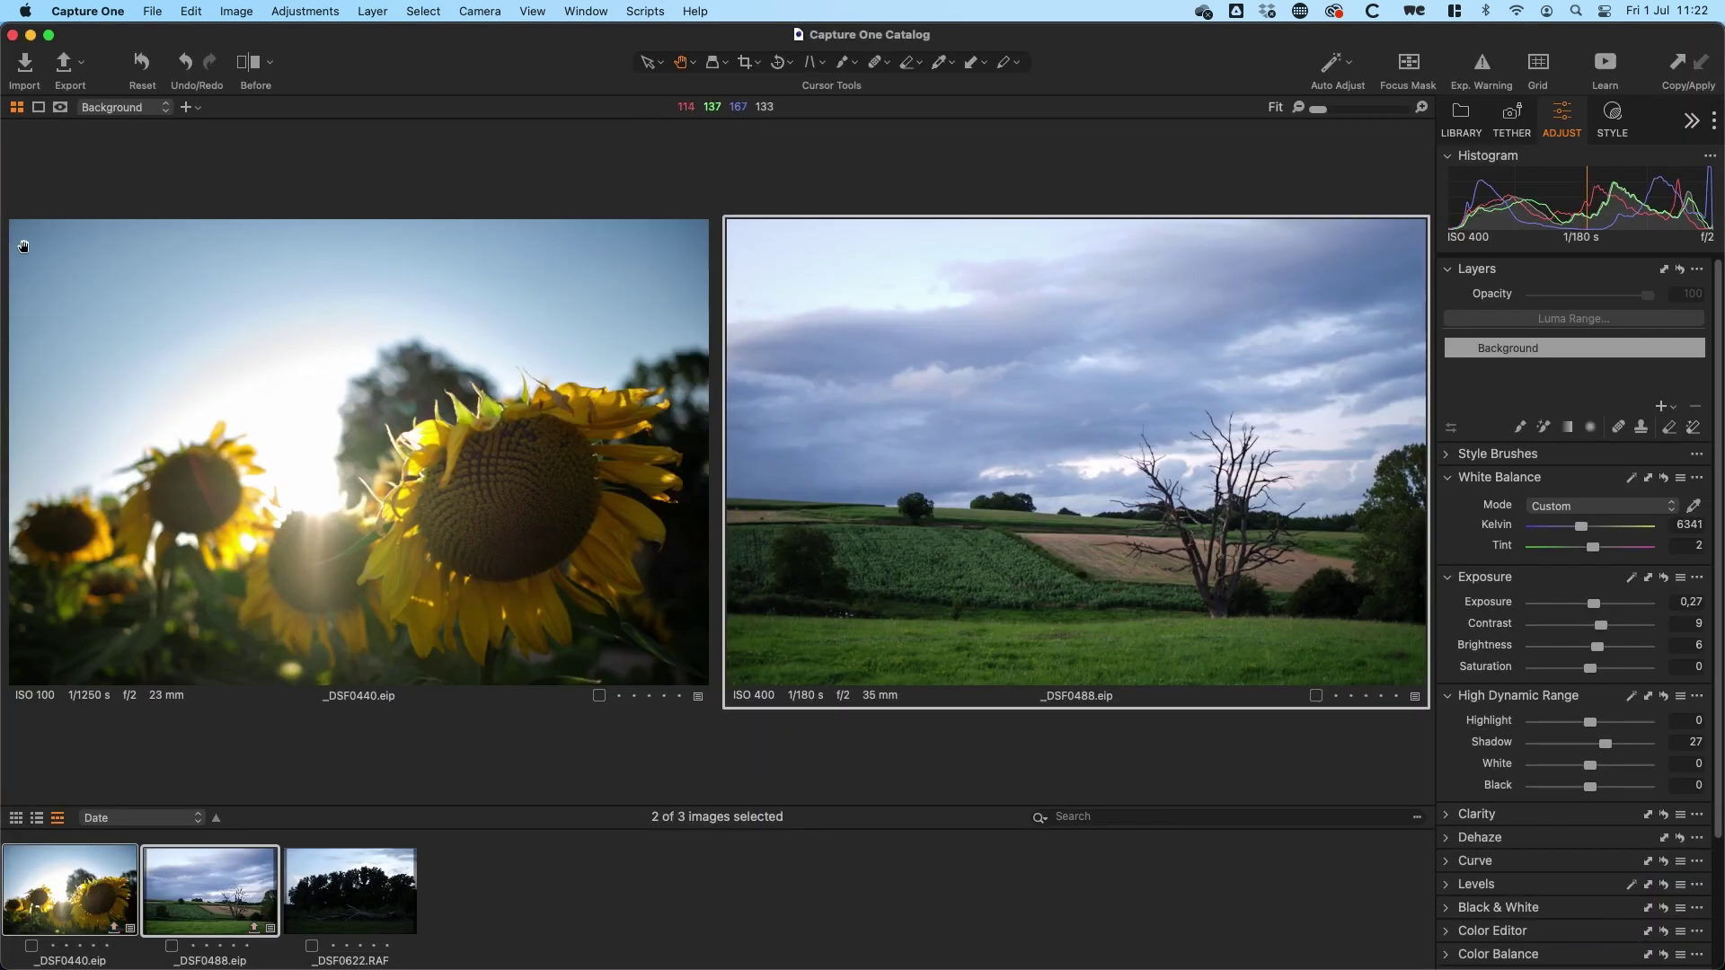
# - Minimize the catalog window, preview the exported _DSF0488.jpg and _DSF0440.jpg on the Desktop, and return to Capture One
pyautogui.click(31, 36)
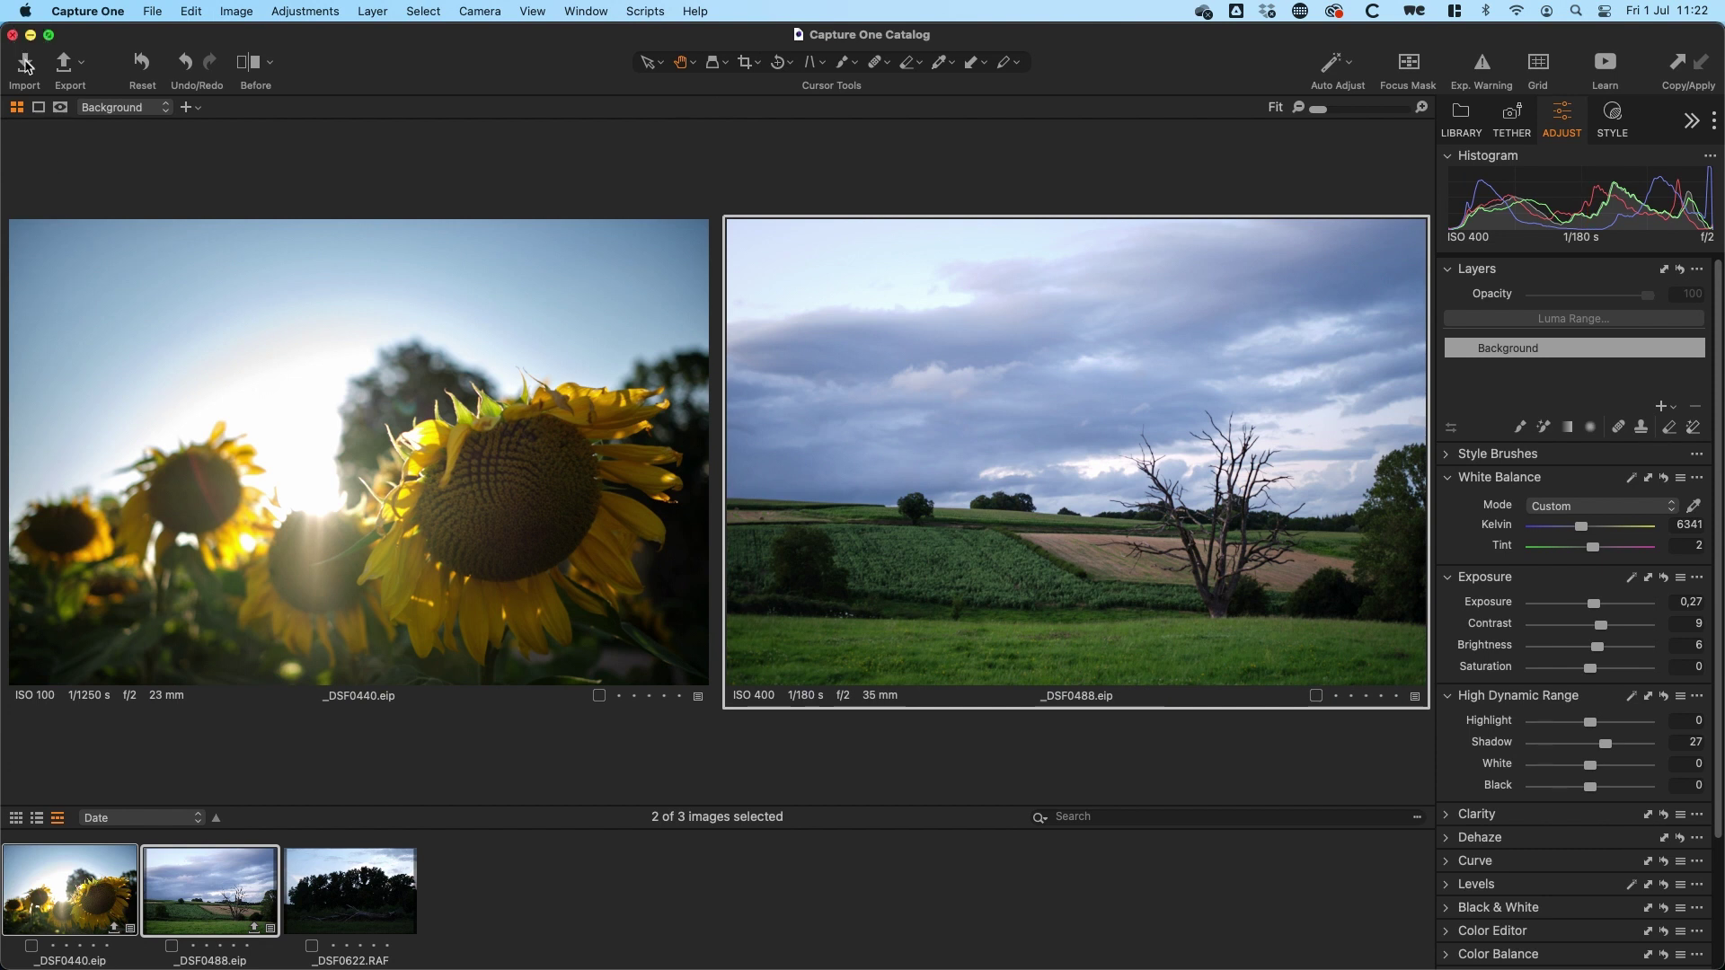
pyautogui.click(1401, 248)
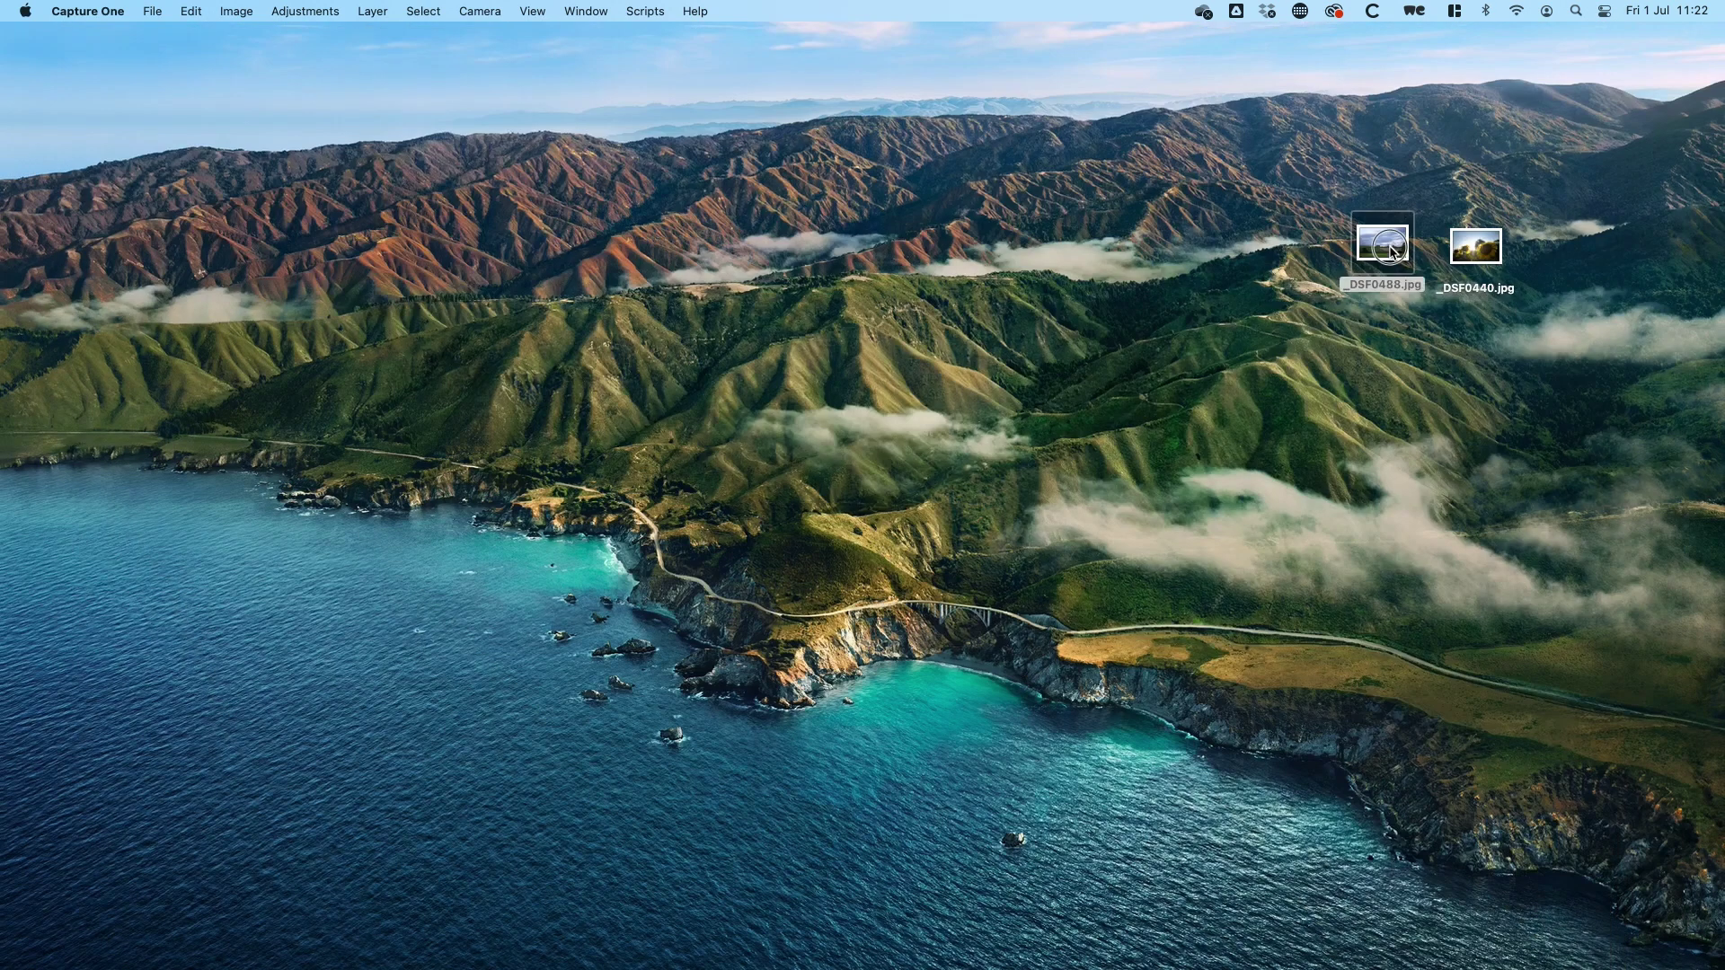
pyautogui.press('space')
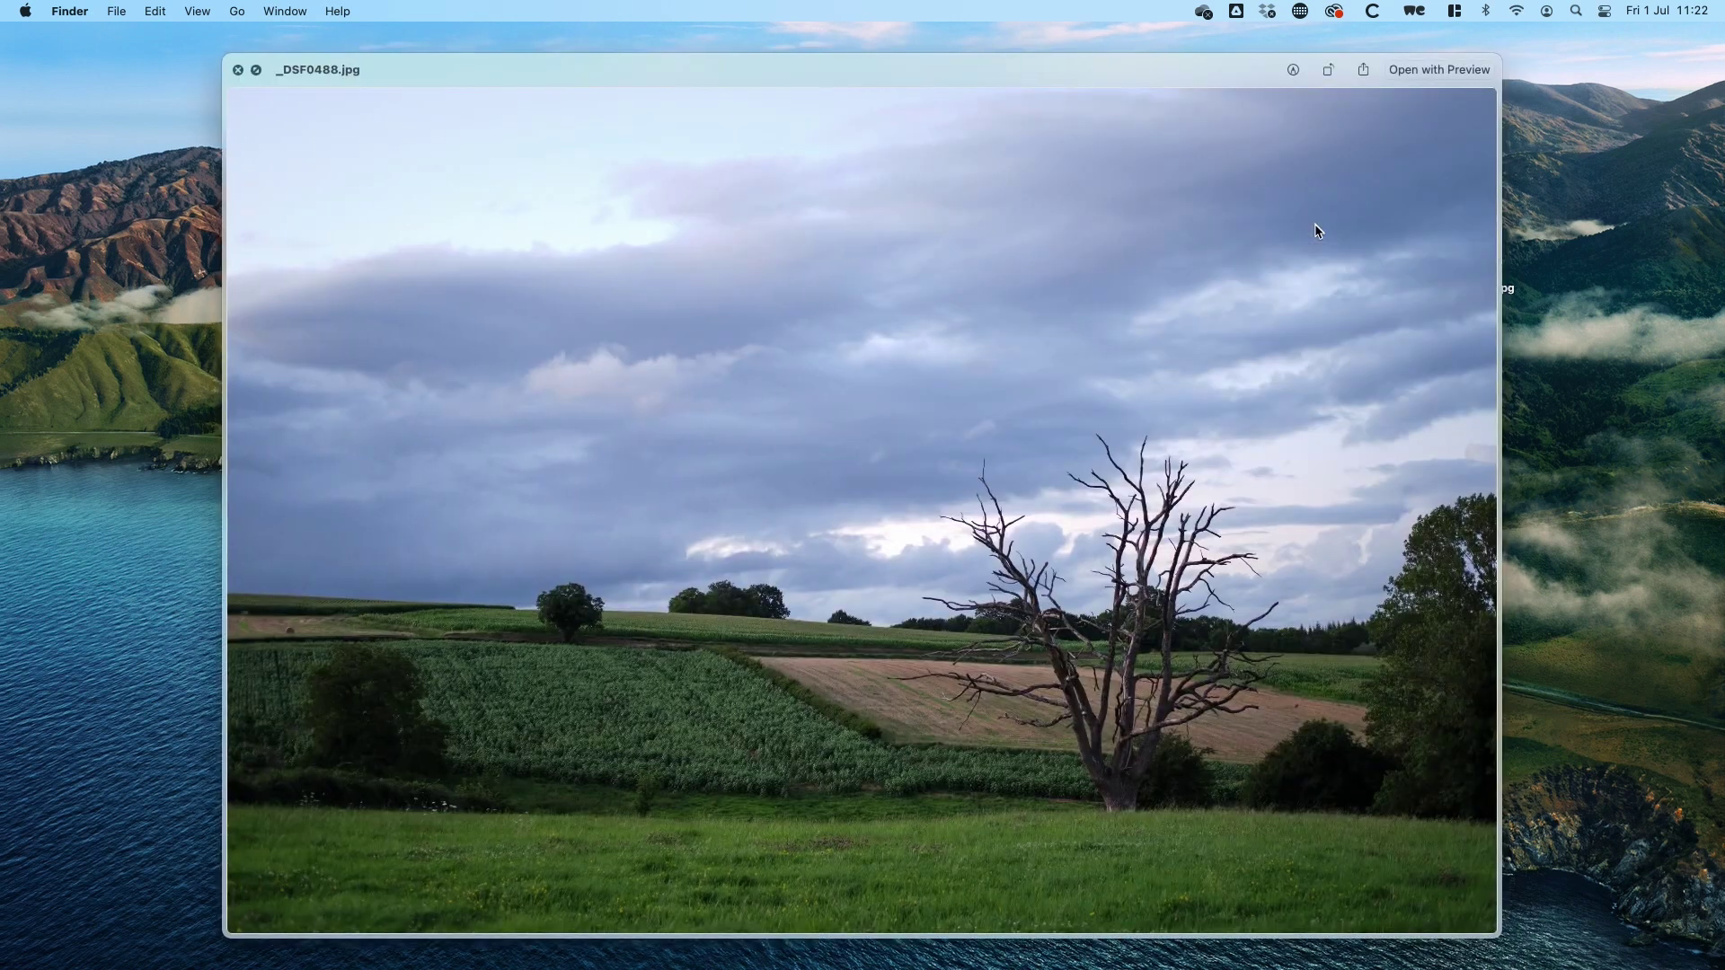
pyautogui.press('Right')
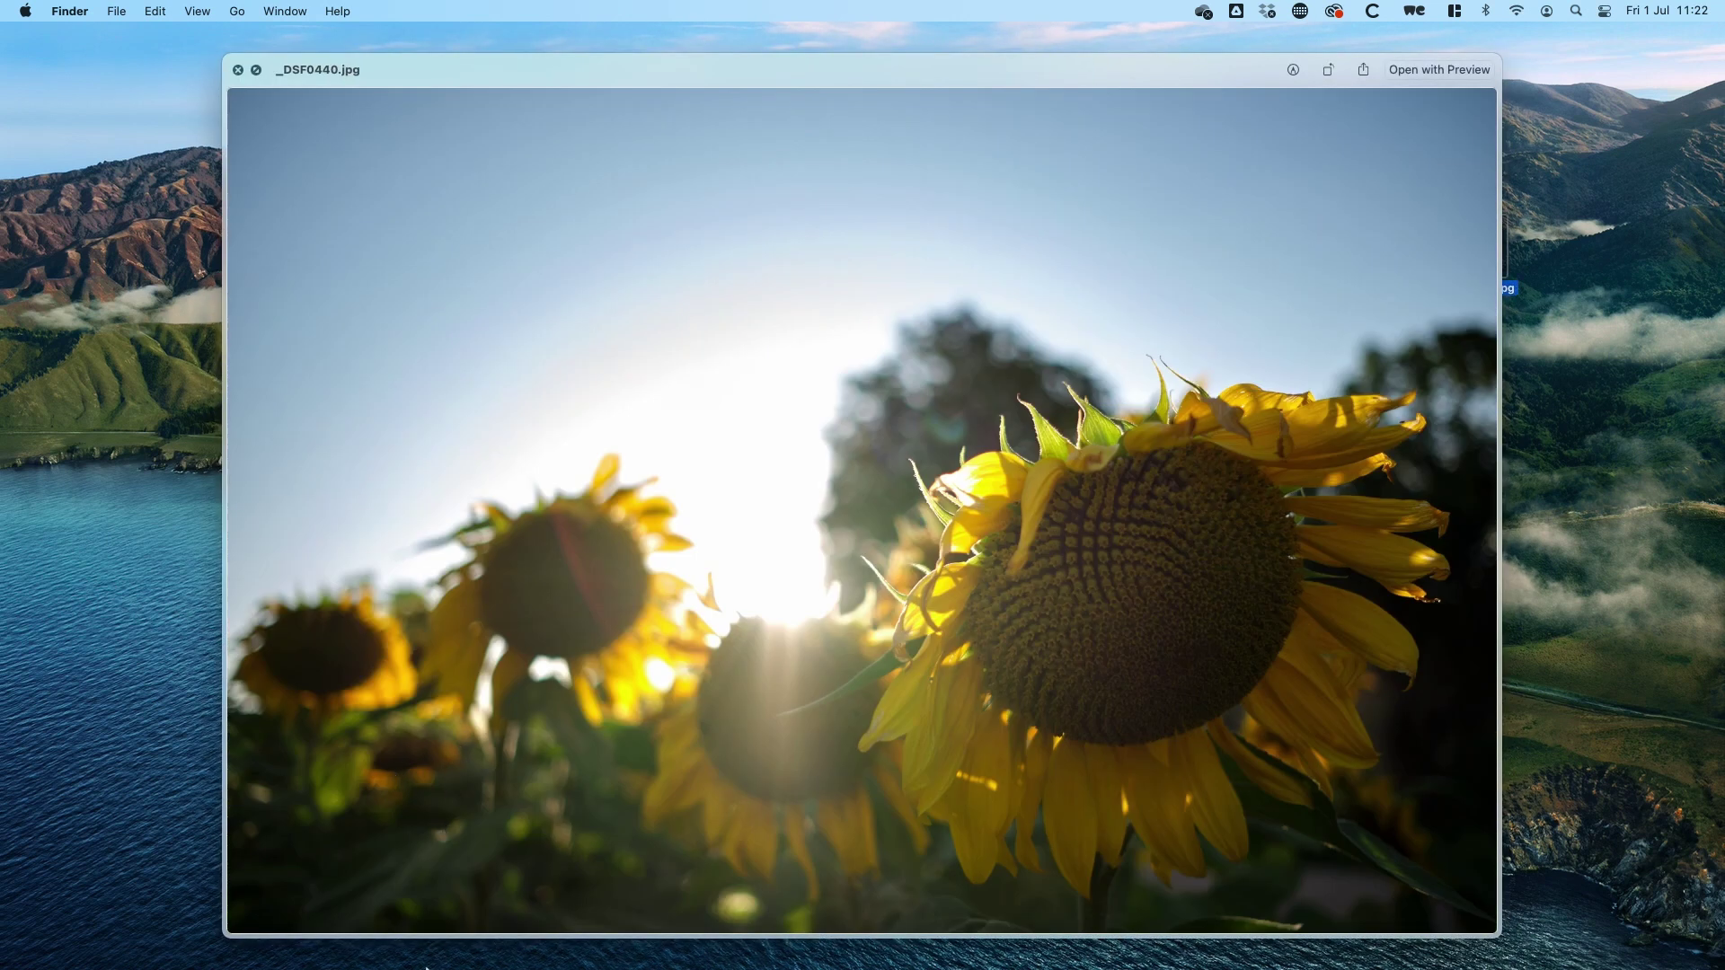
pyautogui.moveTo(440, 957)
pyautogui.click(320, 958)
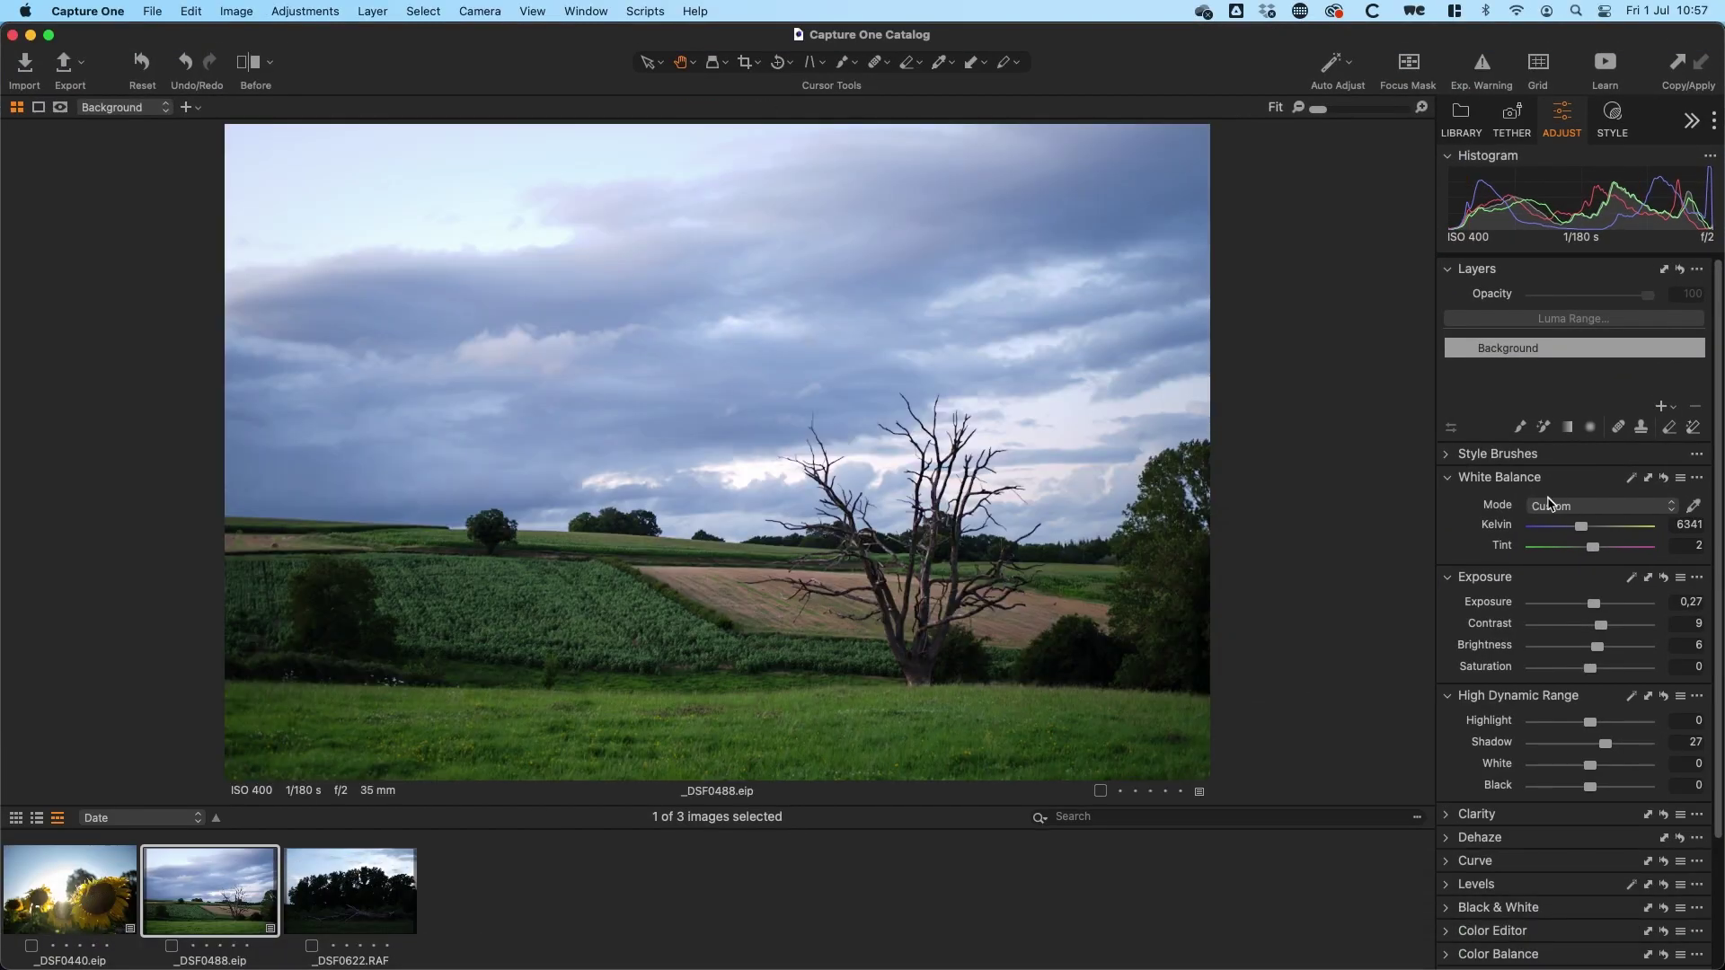
# - Open the Learn resources, accept all cookies, view the File Organization and Workflow Optimization tutorials, and close the Learn window
pyautogui.click(1605, 68)
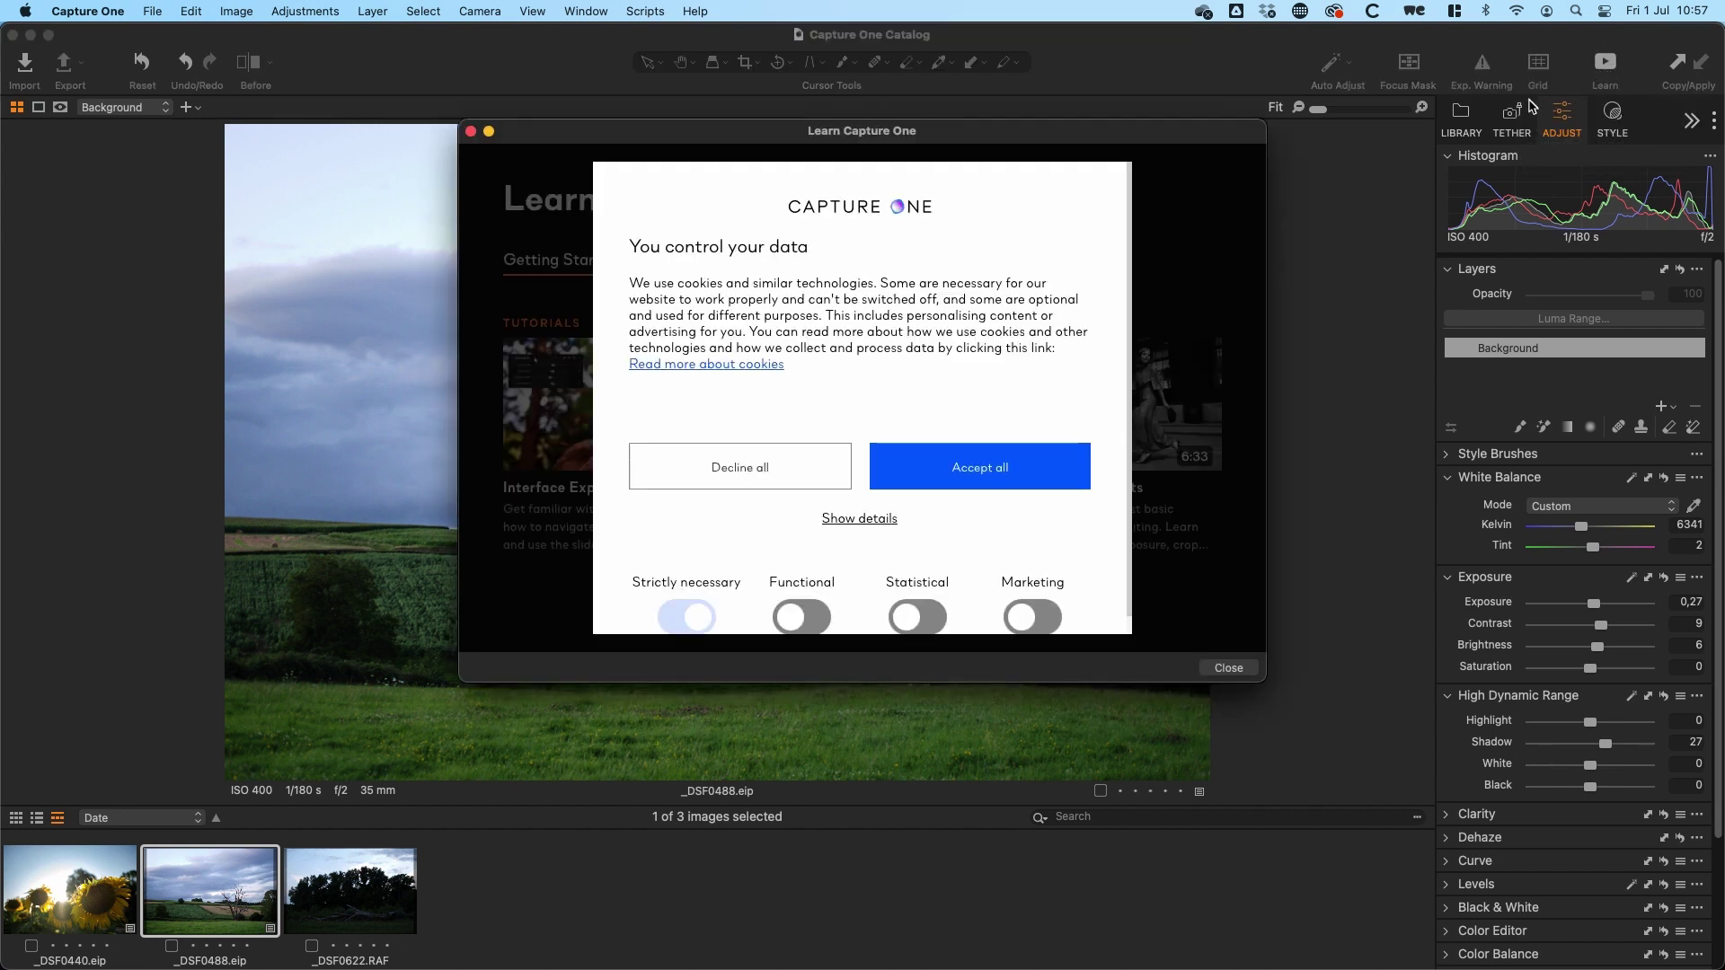
pyautogui.click(976, 468)
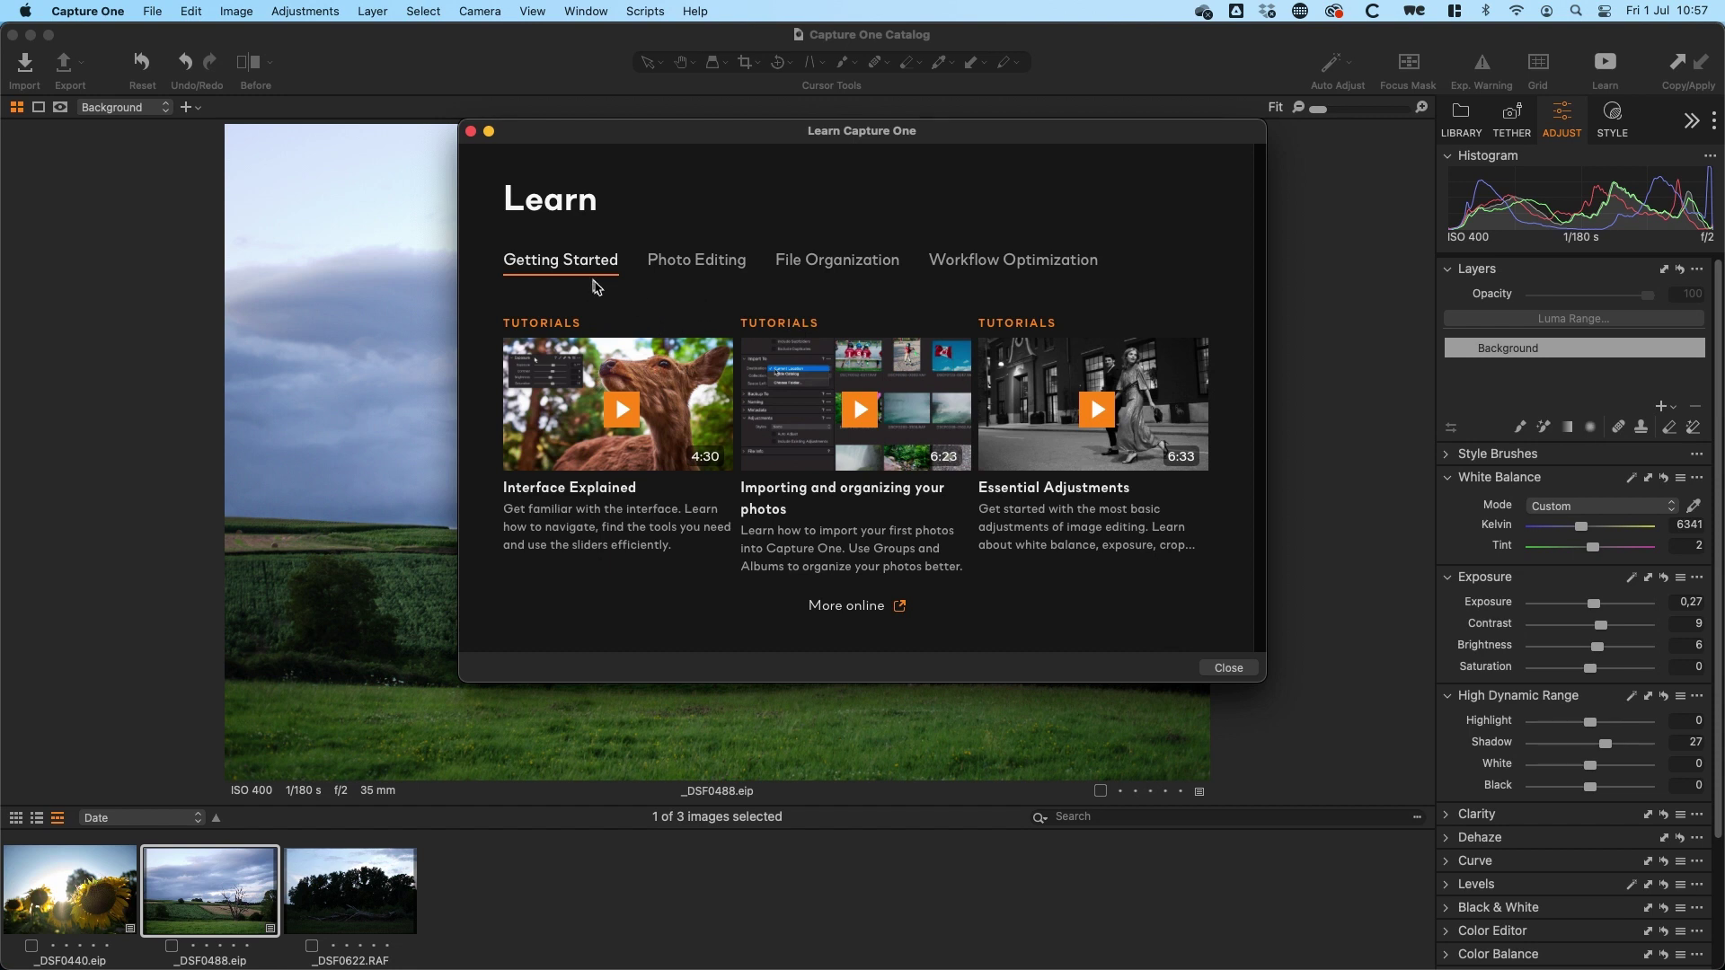
pyautogui.click(813, 263)
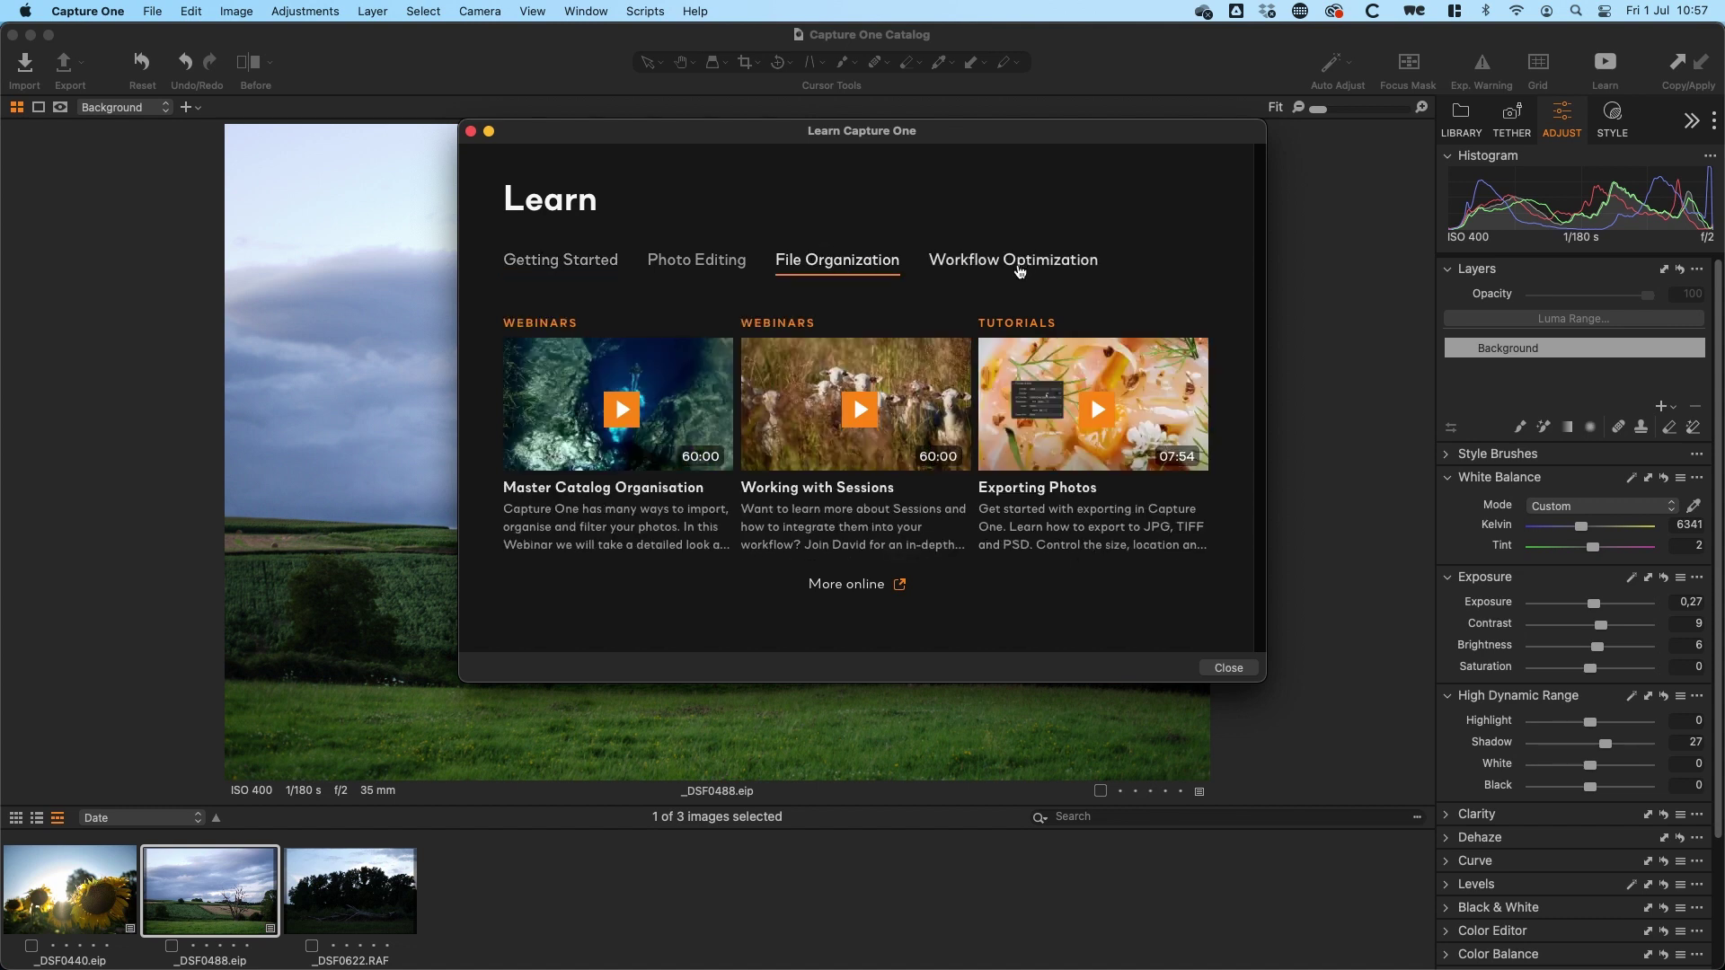
pyautogui.click(1033, 264)
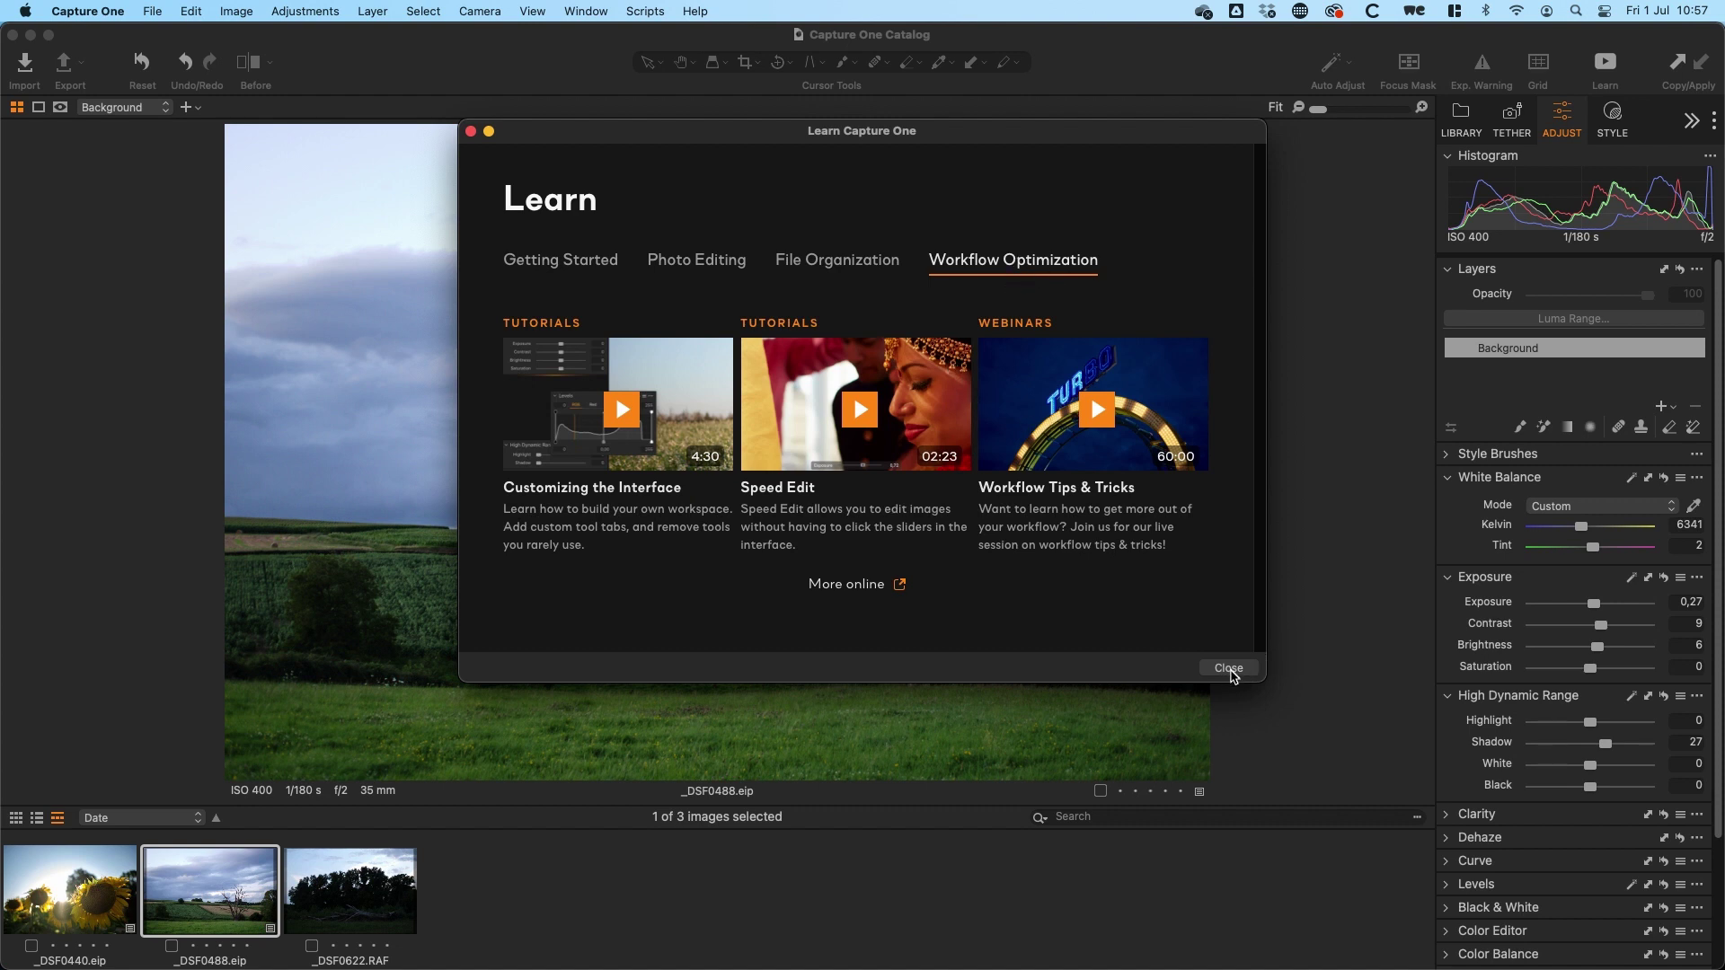
pyautogui.click(1228, 670)
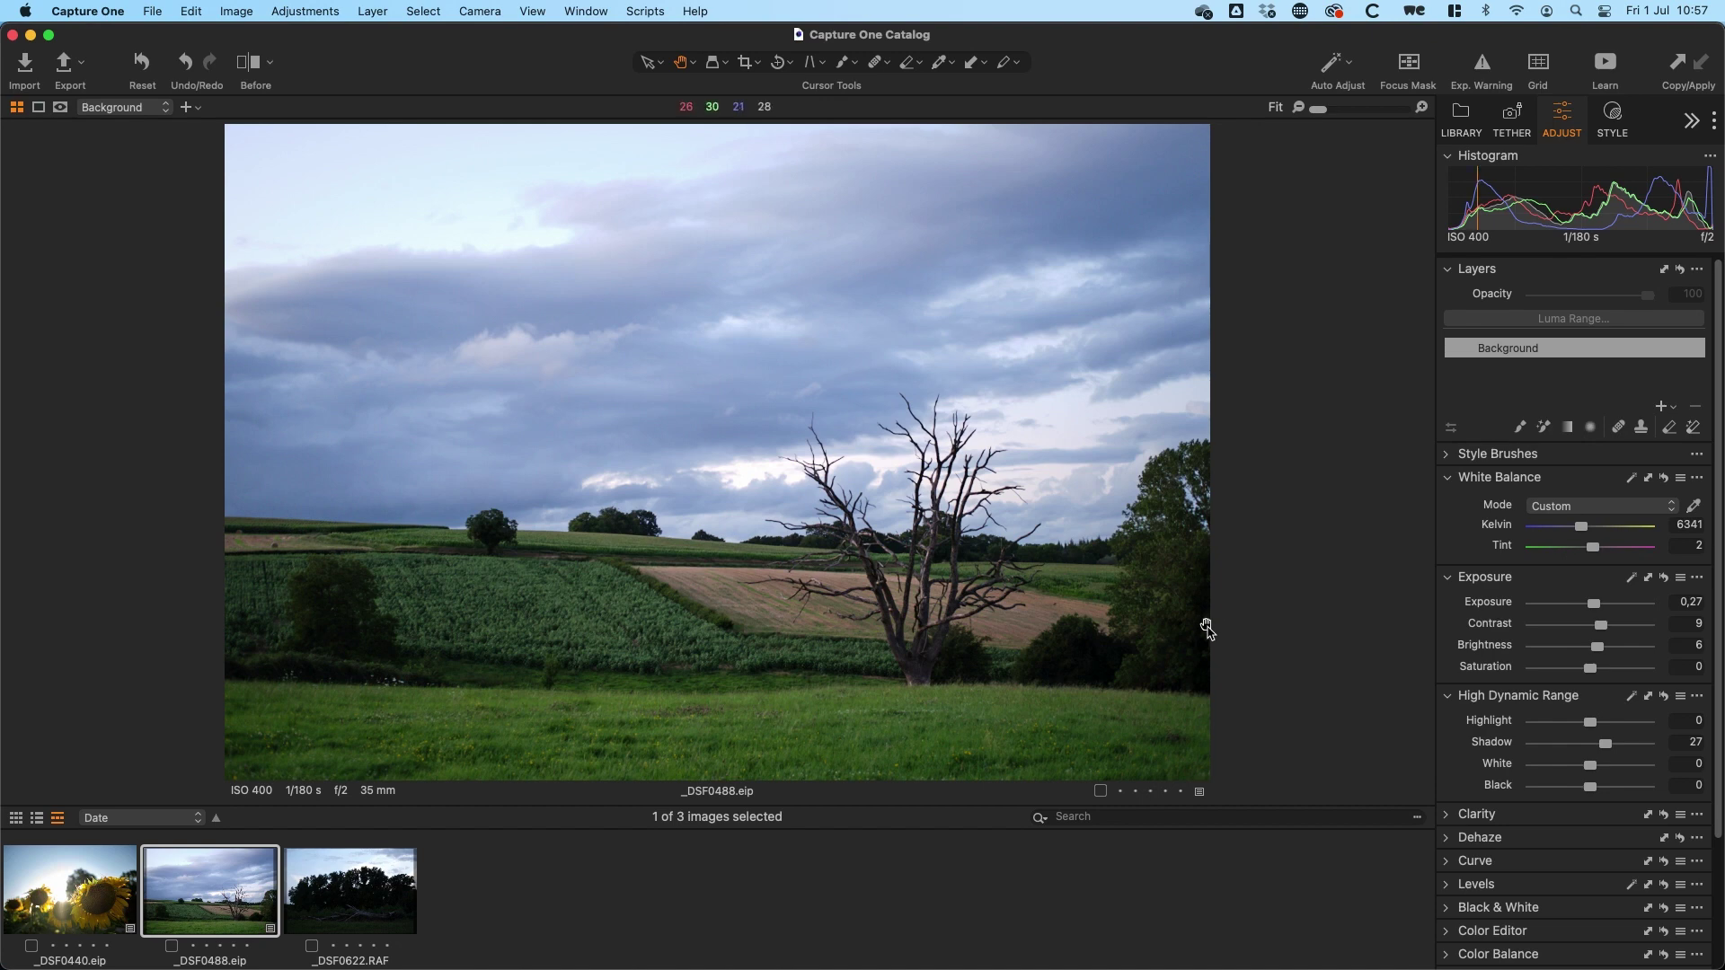
# - Switch to Chrome, close the finished authentication page, and view the Top 10 Tutorials category on the Capture One Learning Hub
pyautogui.press('super+Tab')
pyautogui.press('super+Tab')
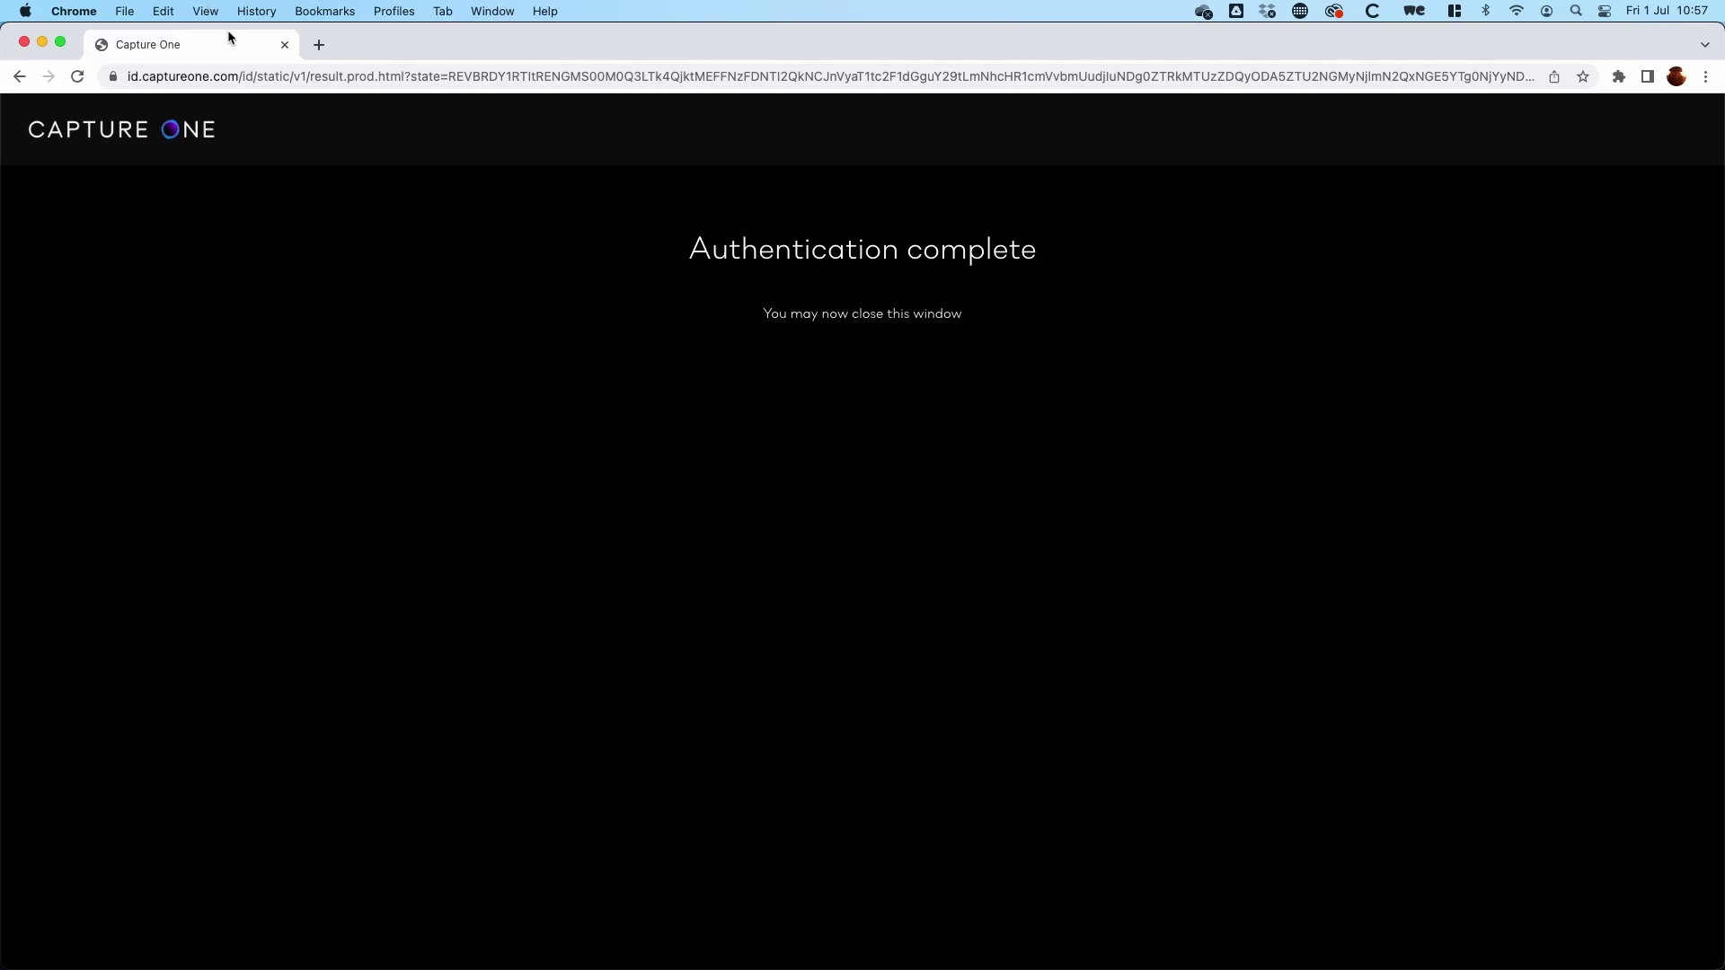
pyautogui.click(289, 50)
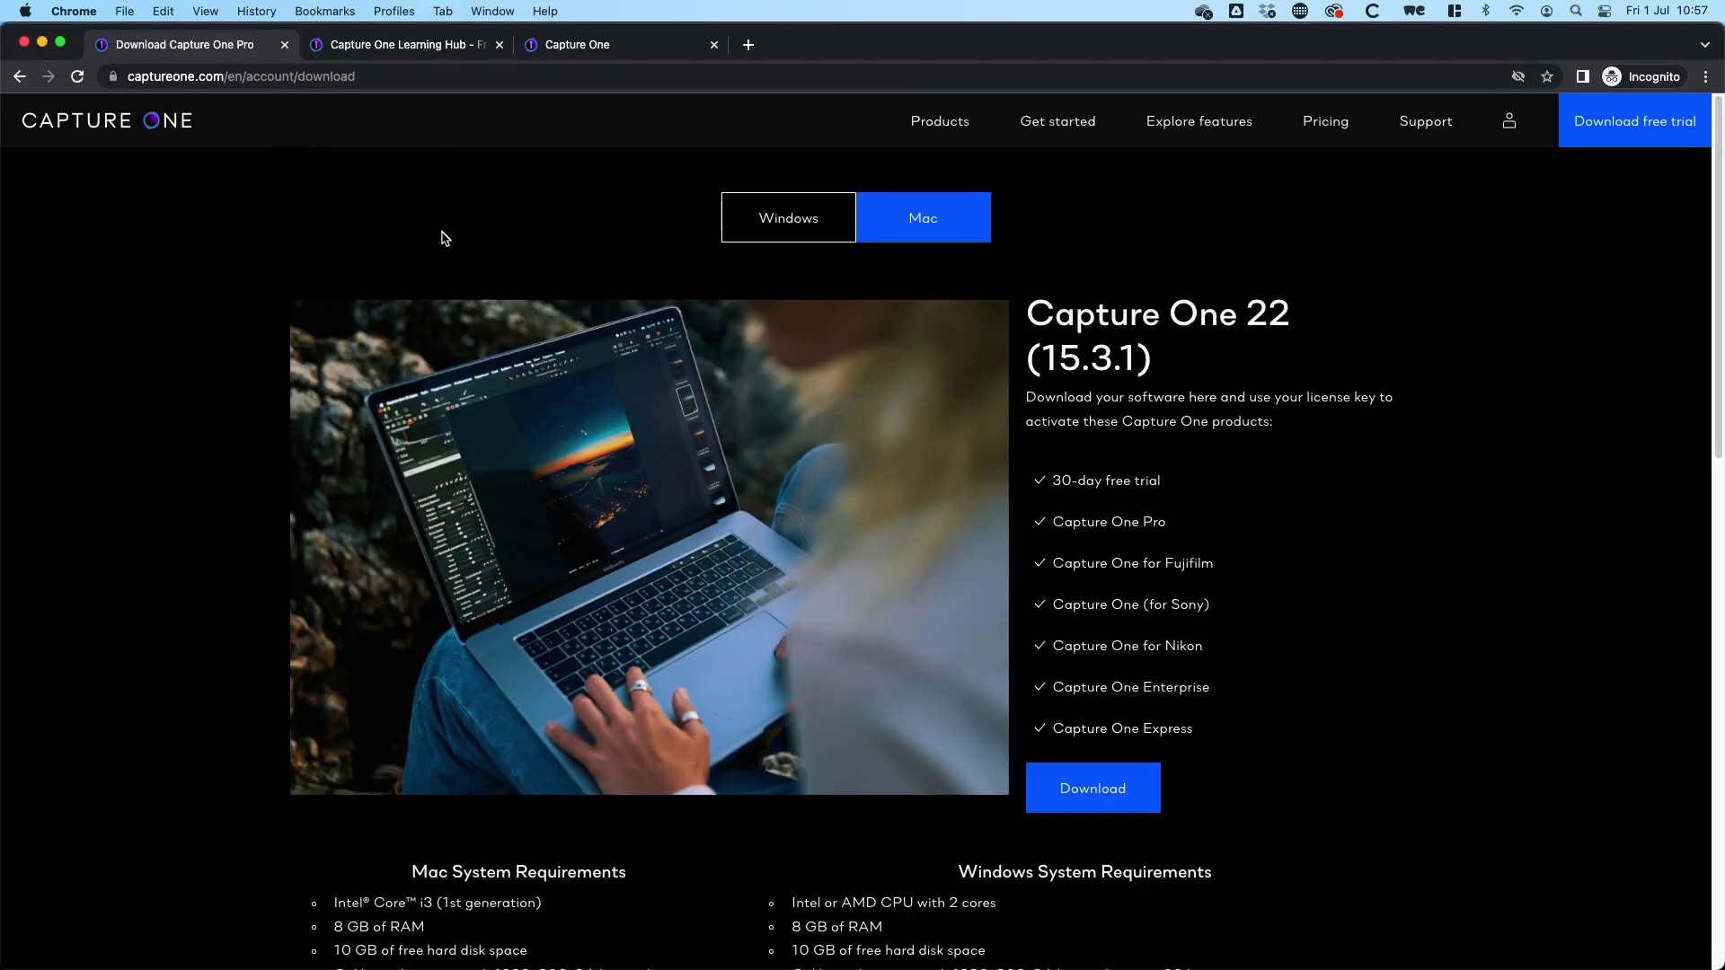
pyautogui.click(426, 40)
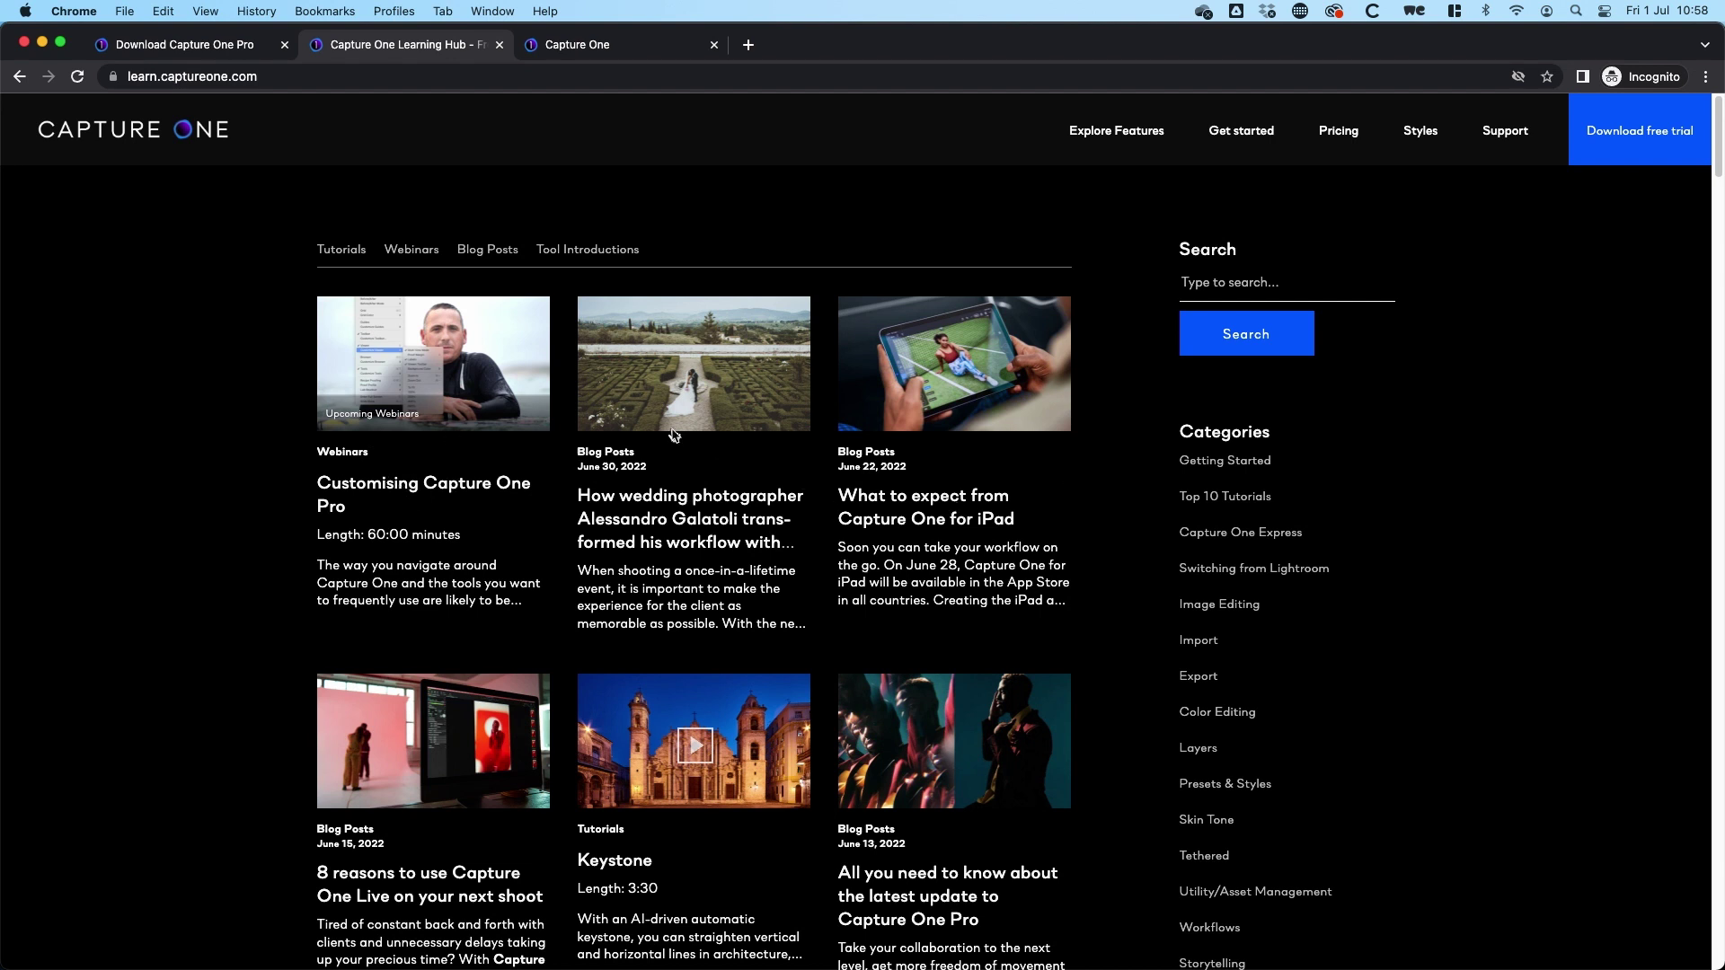
pyautogui.click(1236, 499)
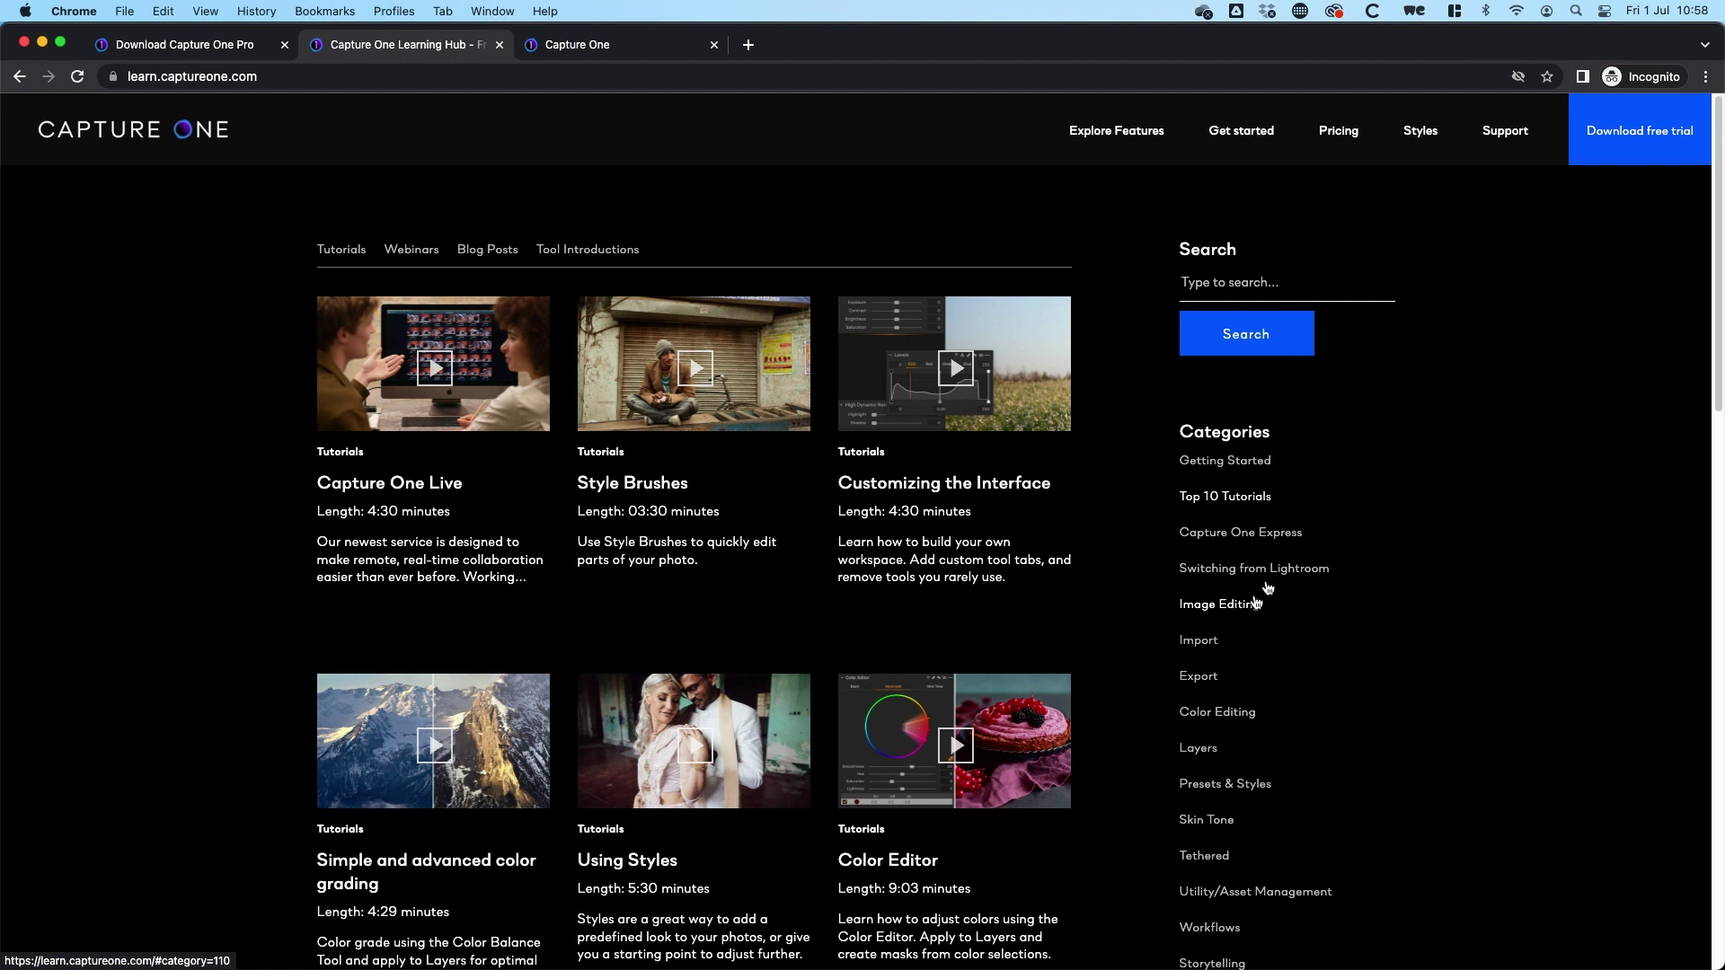
# - Open the Capture One support site's request submission page and look through its help topics down to the Other section
pyautogui.click(1512, 135)
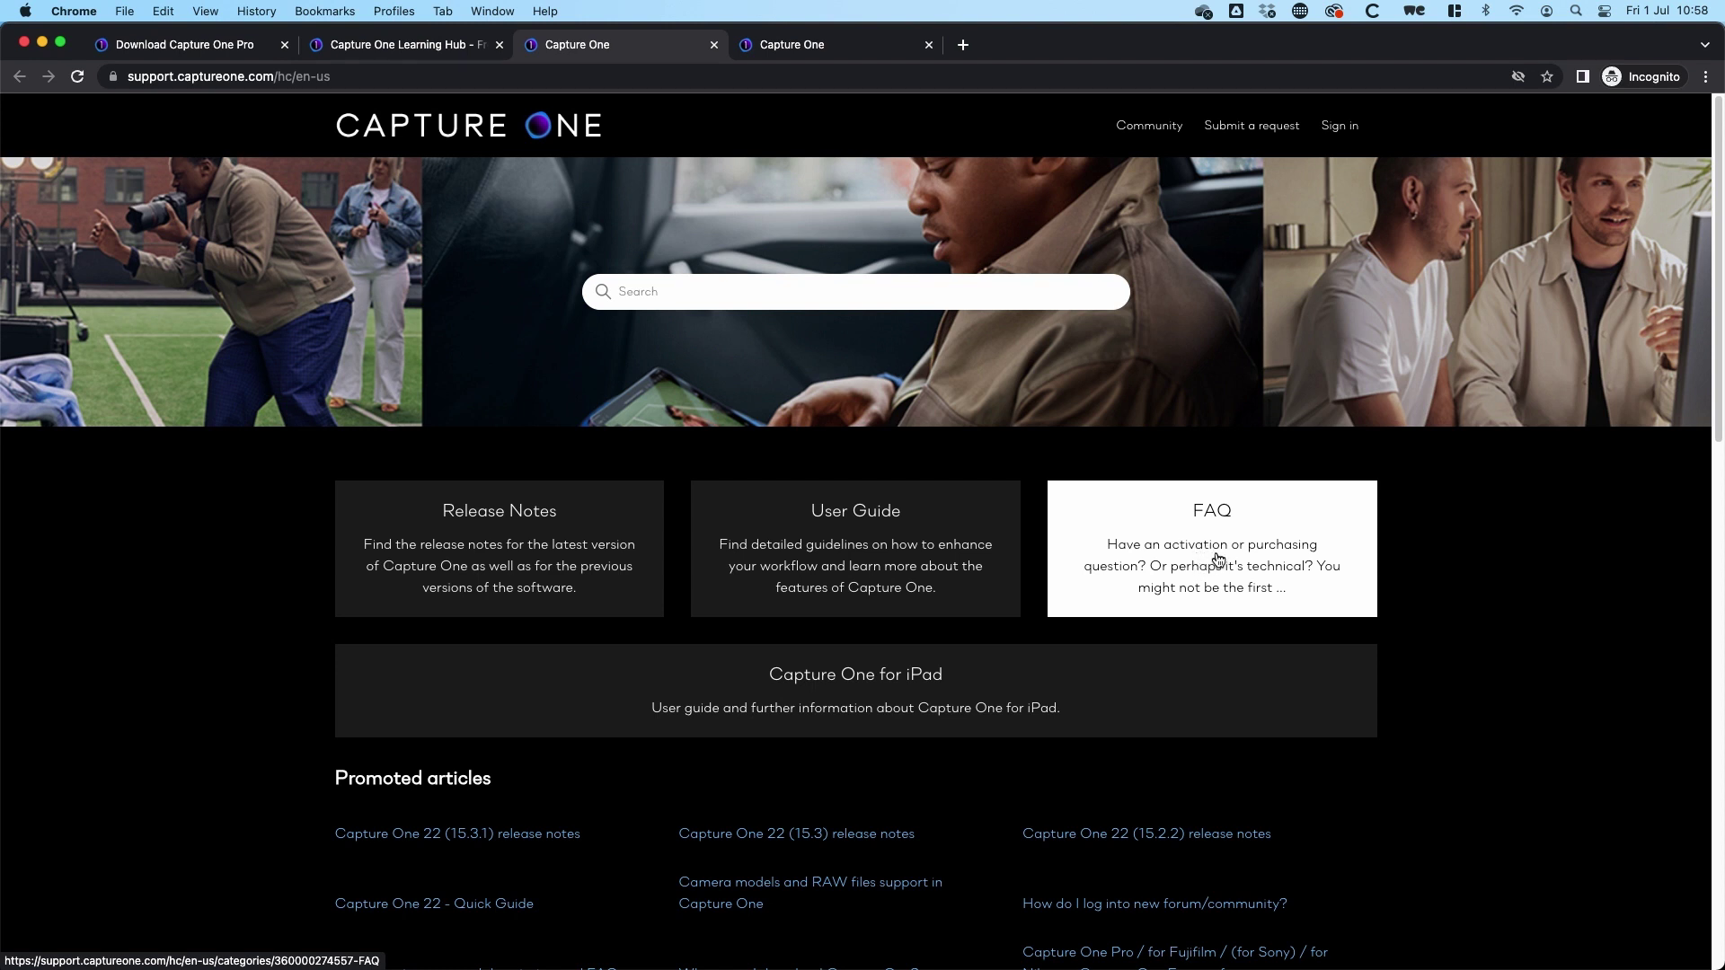
pyautogui.click(1263, 129)
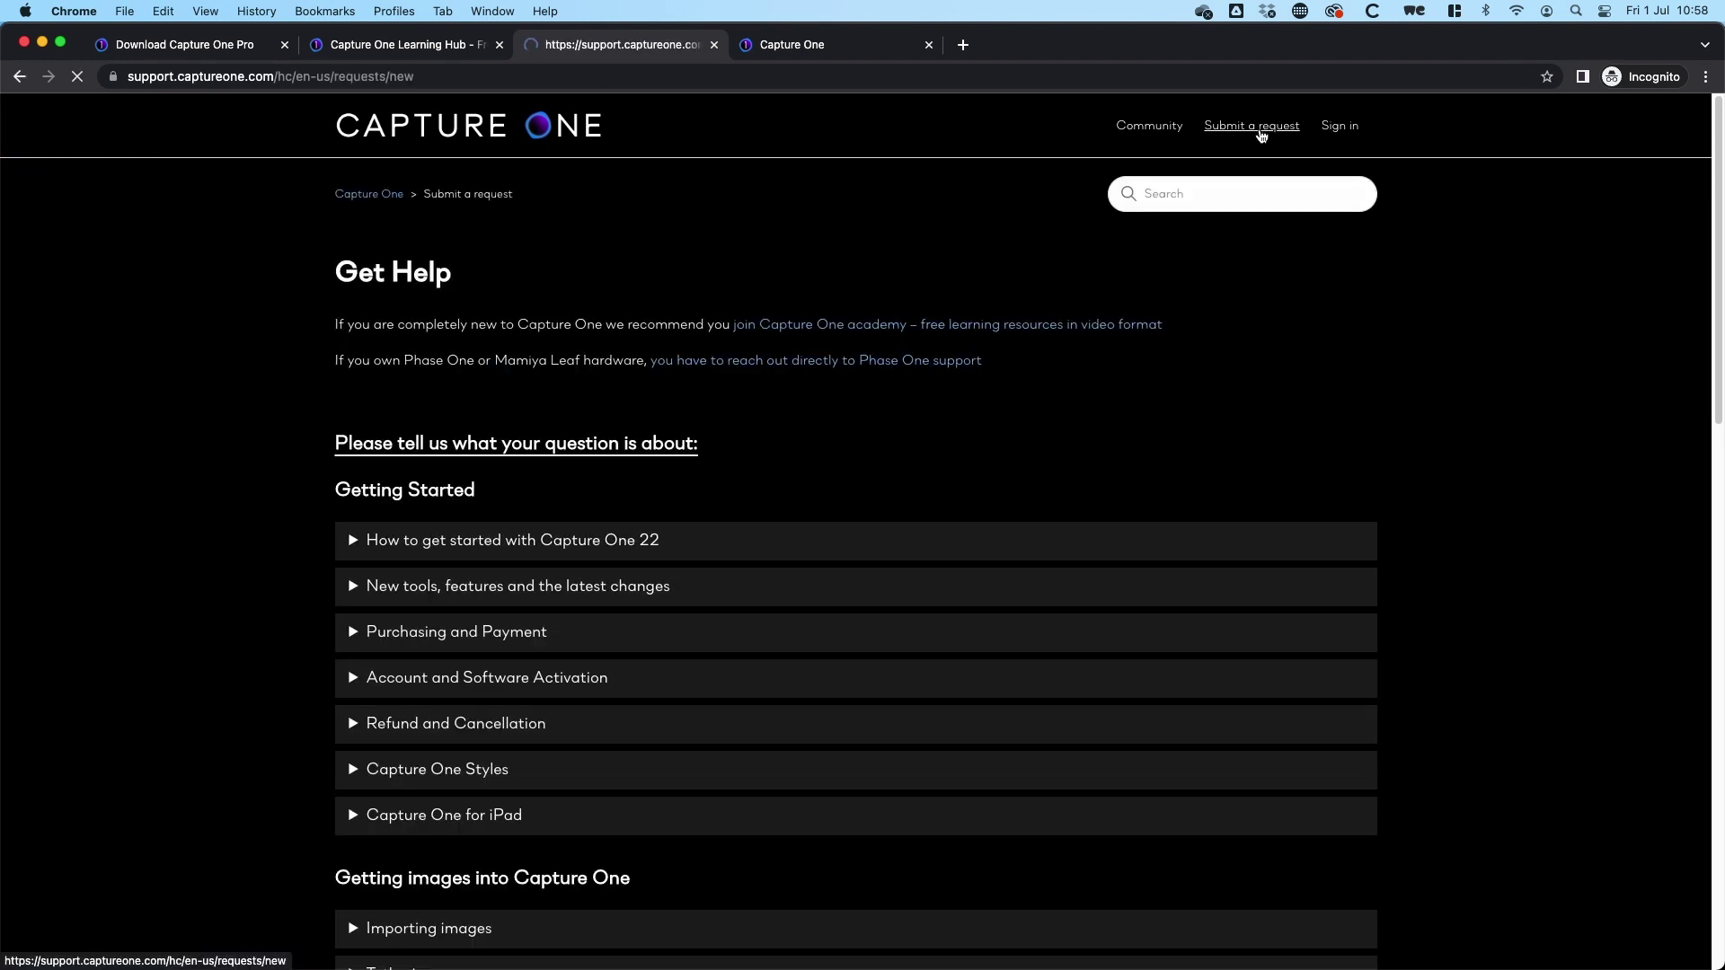
pyautogui.scroll(-5, 1455, 319)
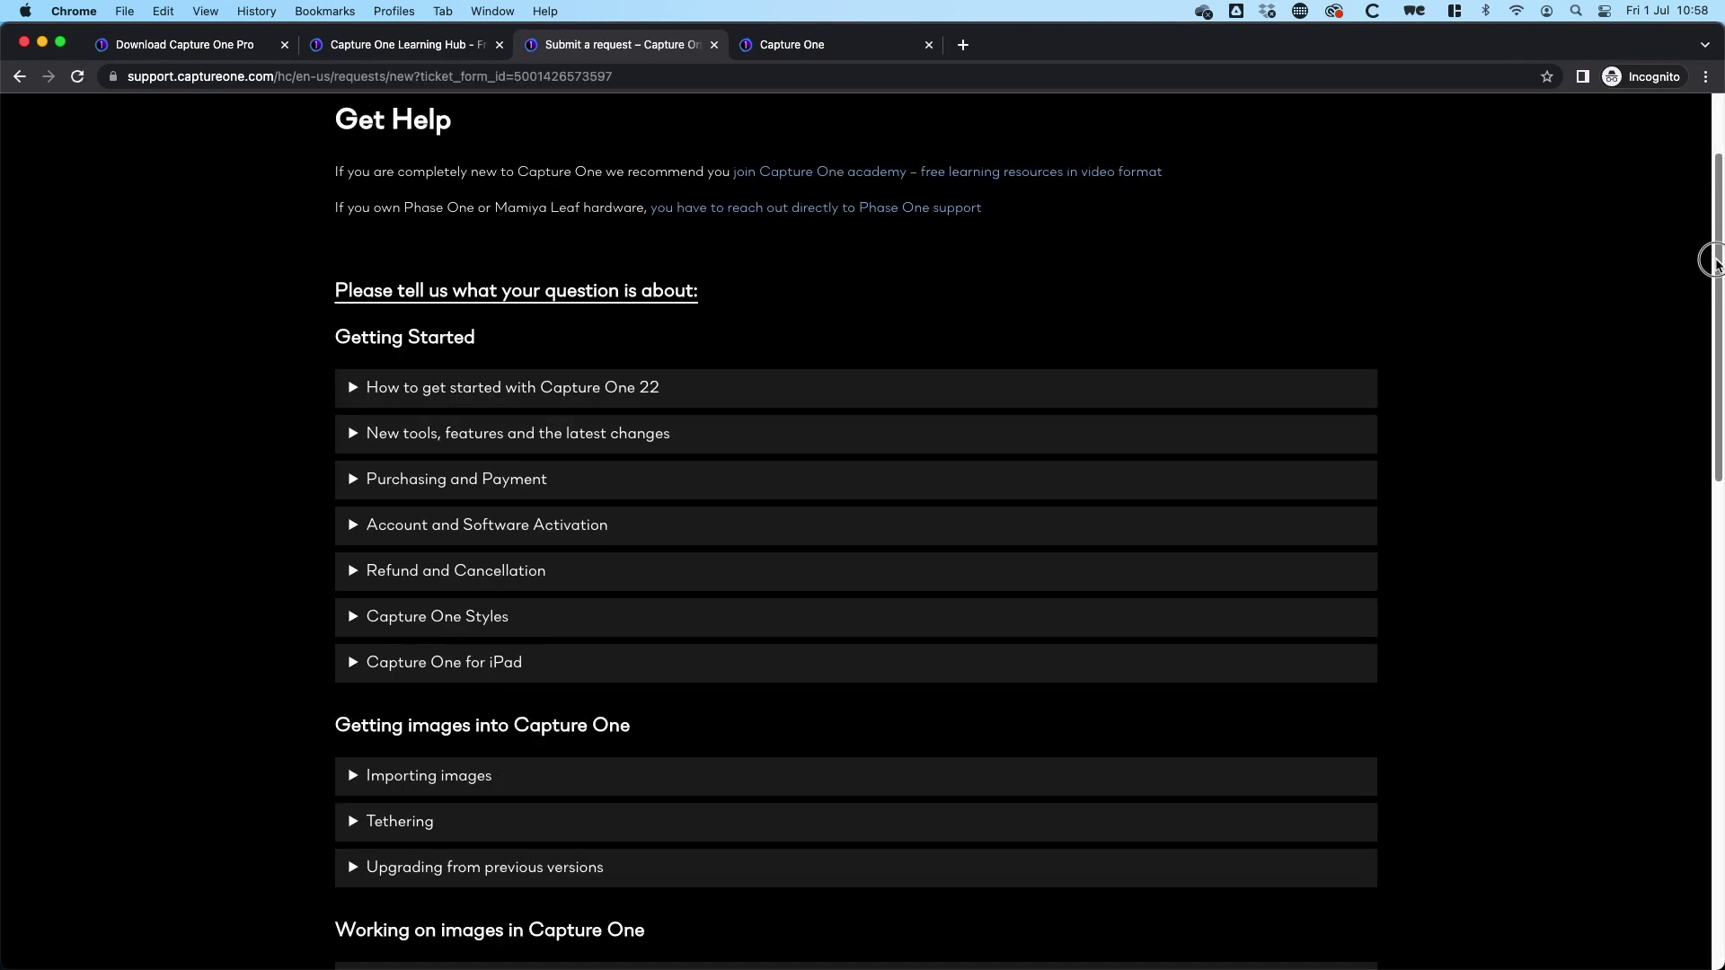
pyautogui.moveTo(1709, 259); pyautogui.dragTo(1591, 690)
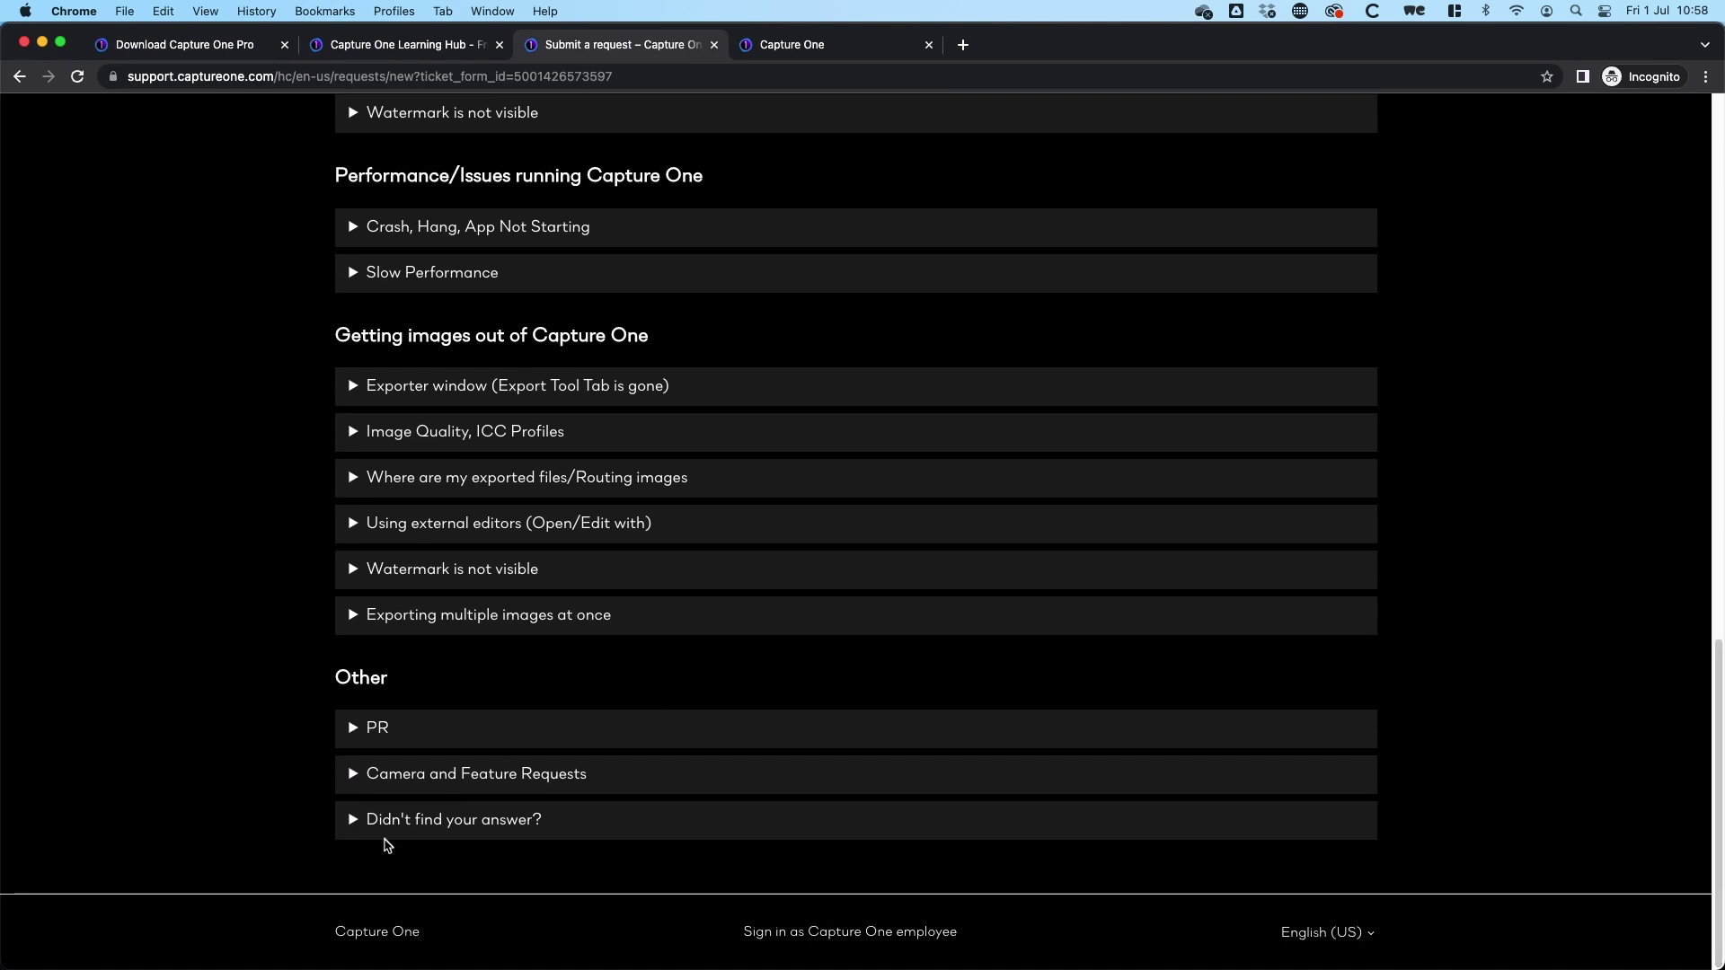